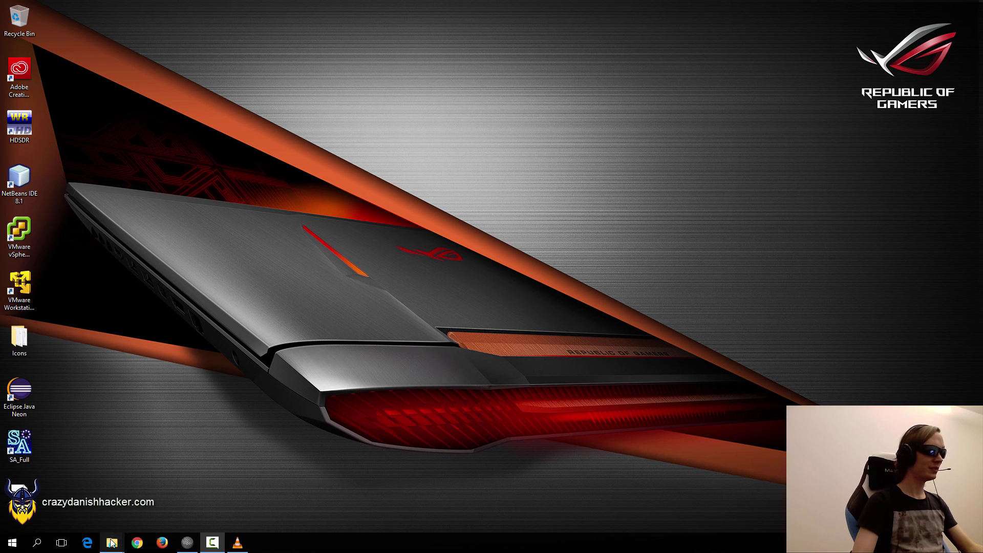
Bring the DVB folder window with the Spock tribute MP4 forward, deselect files, and reposition it.
mouse_move(111, 543)
left_click(92, 512)
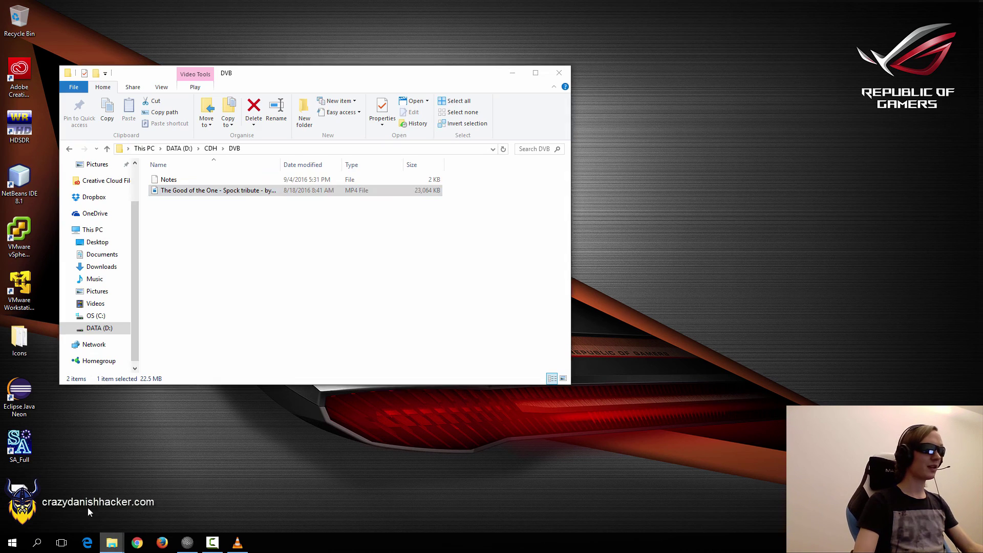
left_click(253, 241)
left_click_drag(328, 79, 450, 89)
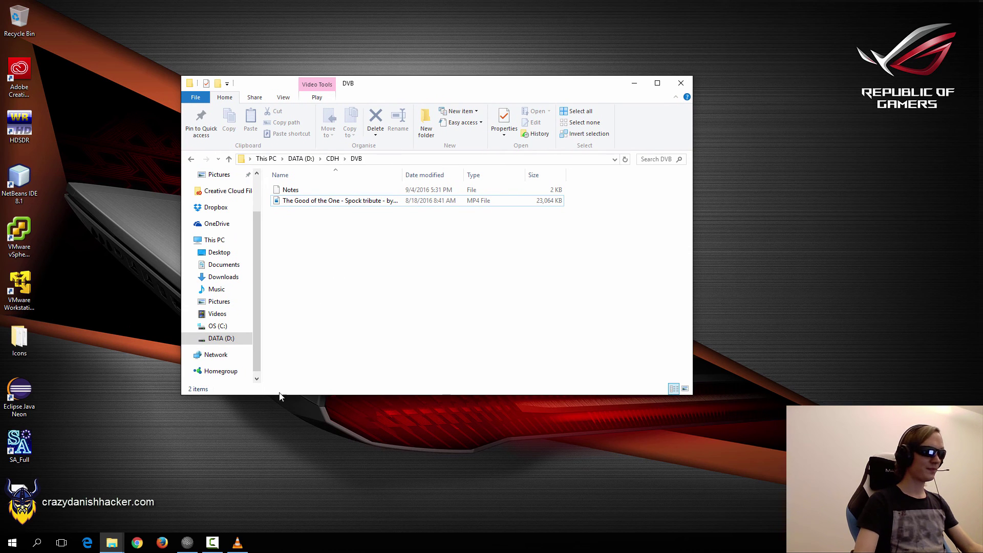
Launch VLC media player and arrange it beside the DVB folder window.
left_click(237, 543)
left_click_drag(439, 78, 385, 28)
left_click(355, 124)
left_click_drag(355, 126, 418, 125)
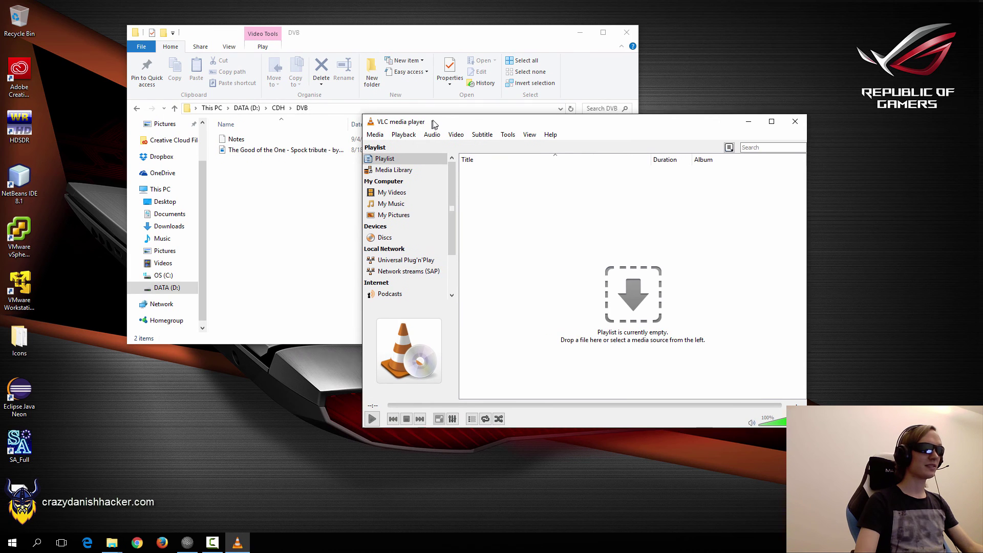
Add the Spock tribute MP4 in Convert / Save and select the Video - H.264 + MP3 (TS) profile.
left_click(385, 135)
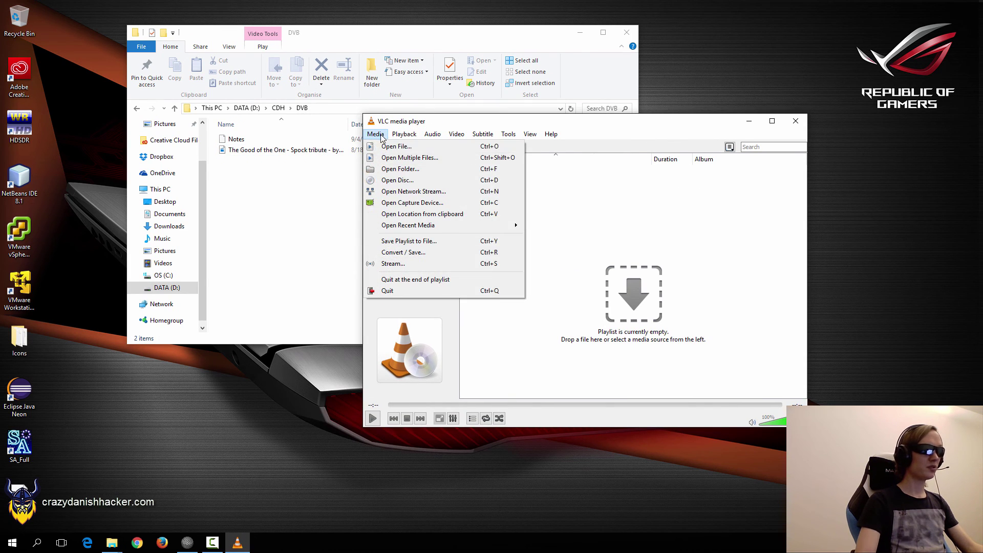
left_click(413, 256)
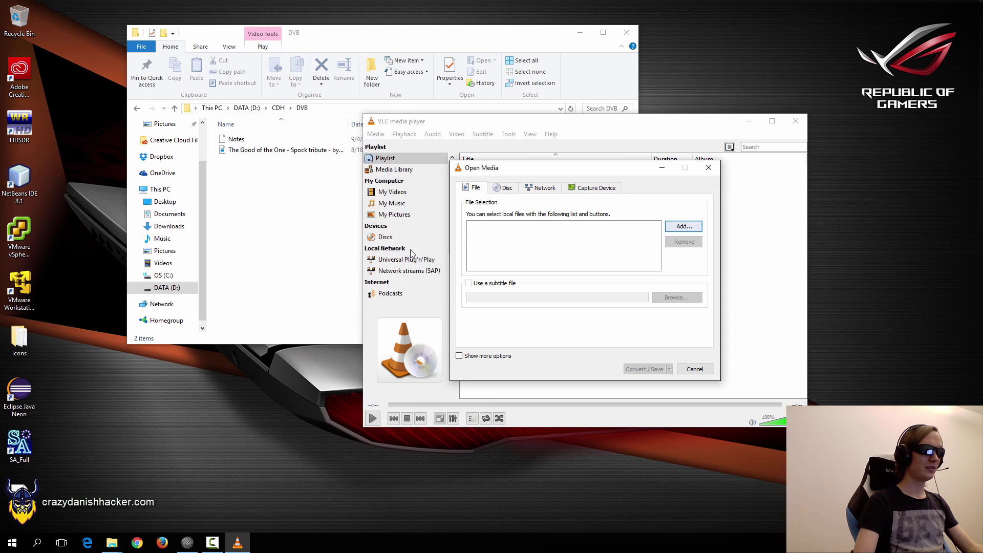
left_click(683, 227)
double_click(626, 264)
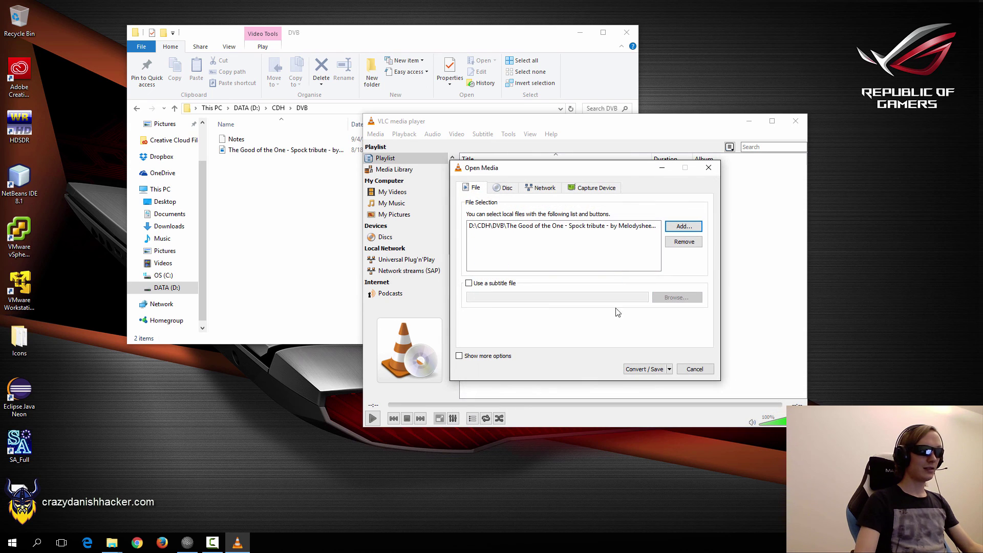
left_click(638, 370)
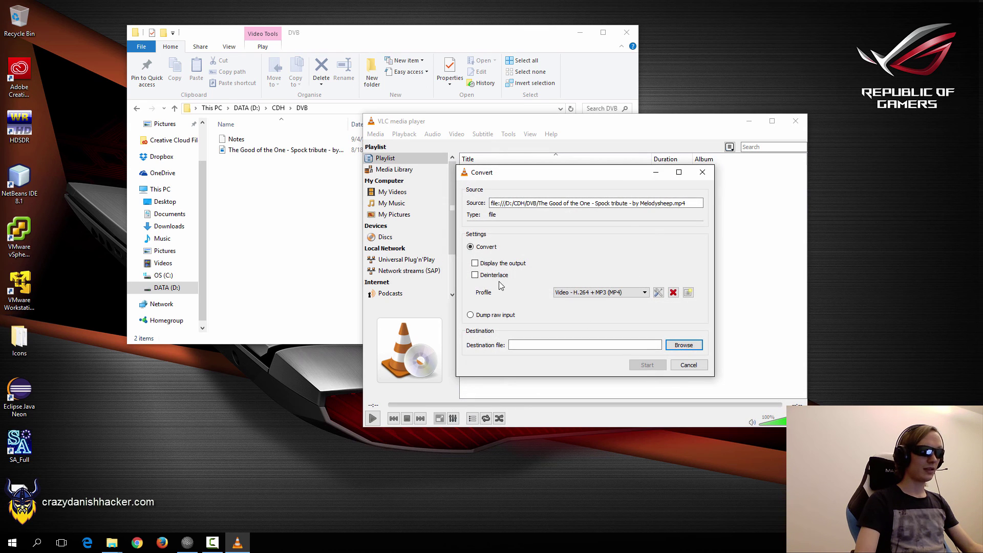
left_click(618, 296)
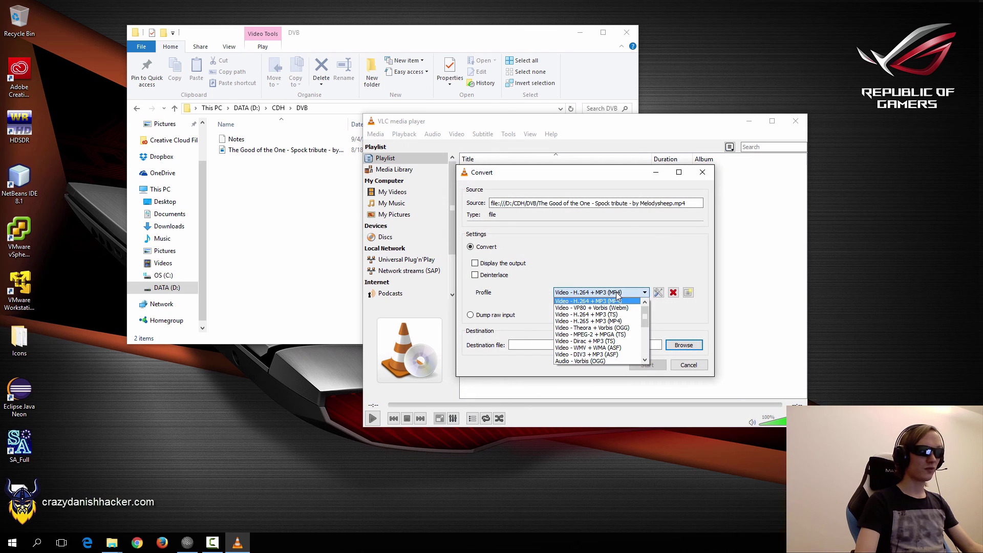
left_click(614, 315)
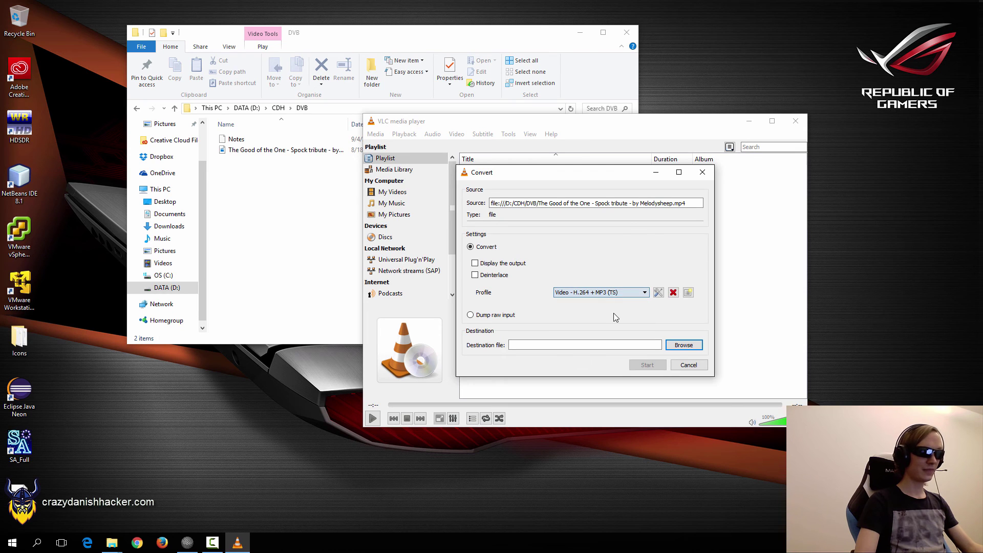
left_click(659, 293)
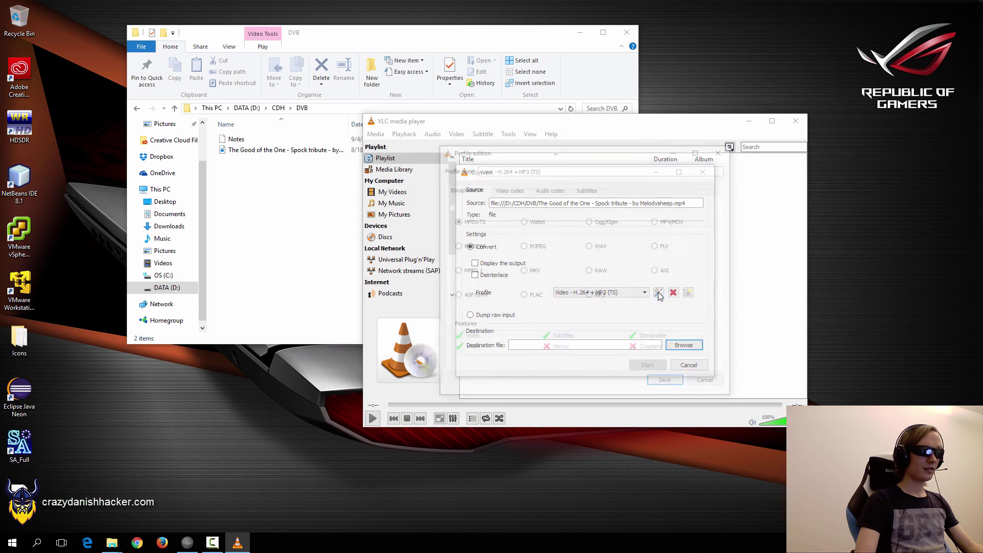
left_click(509, 189)
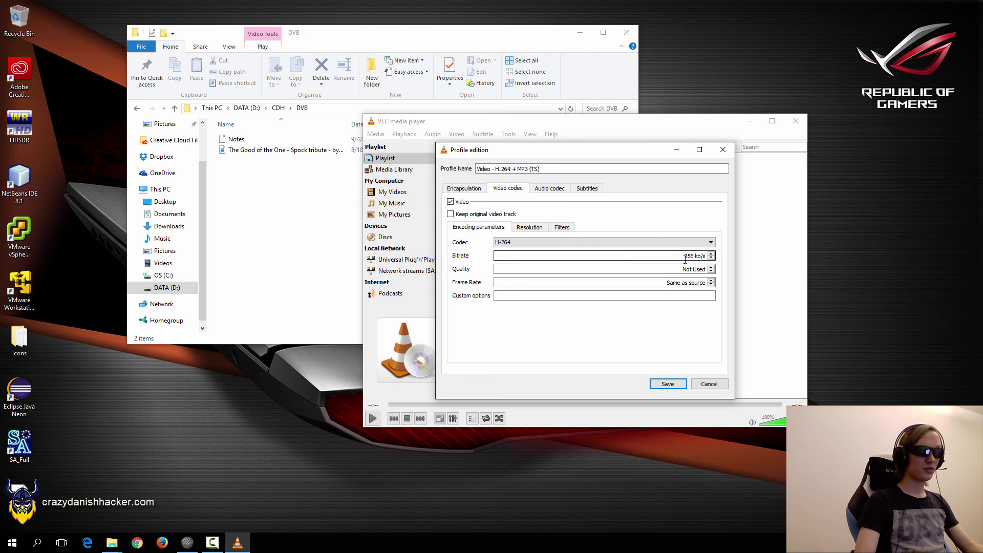
left_click(549, 189)
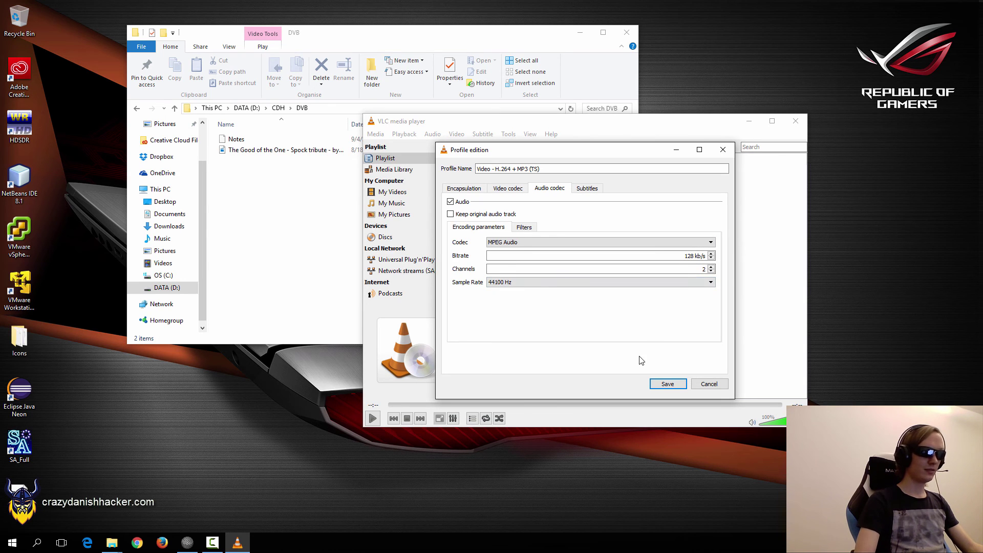
left_click(668, 385)
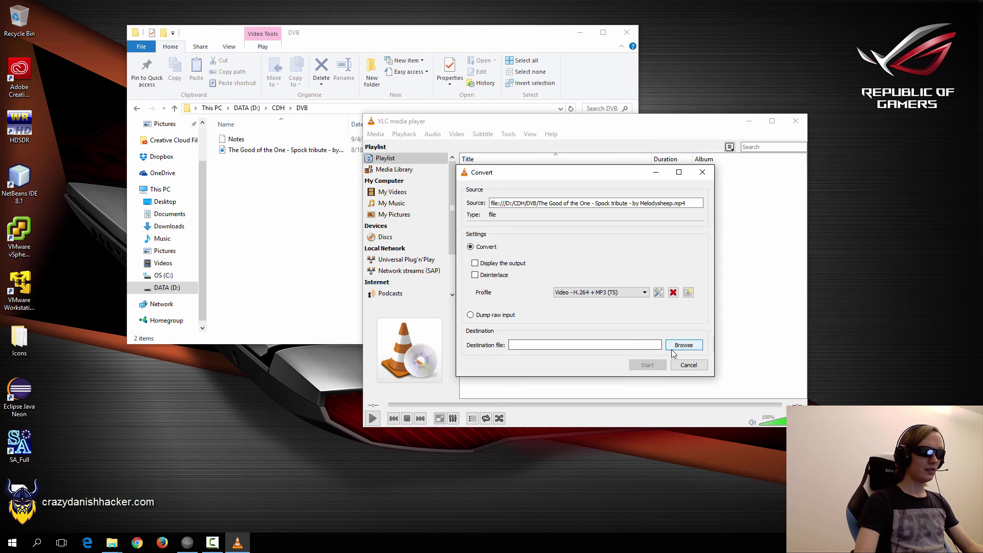
Set output1.ts in the DVB folder as the destination and start the conversion.
left_click(672, 350)
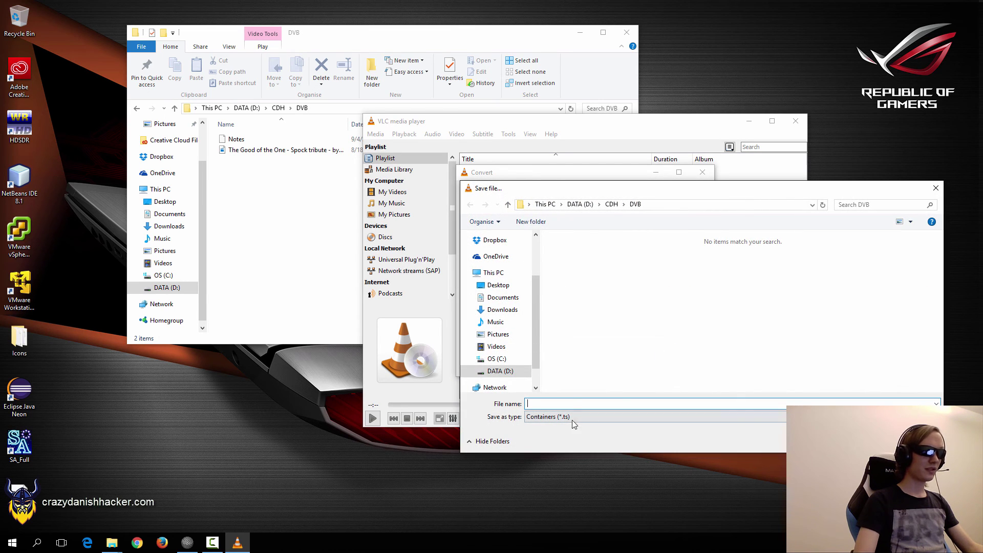
type("outp")
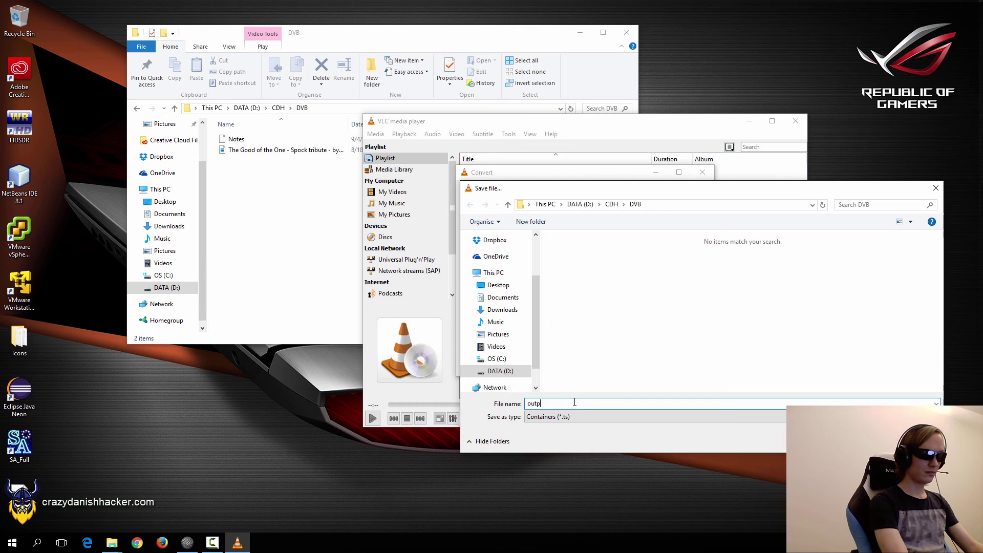
type("ut1.")
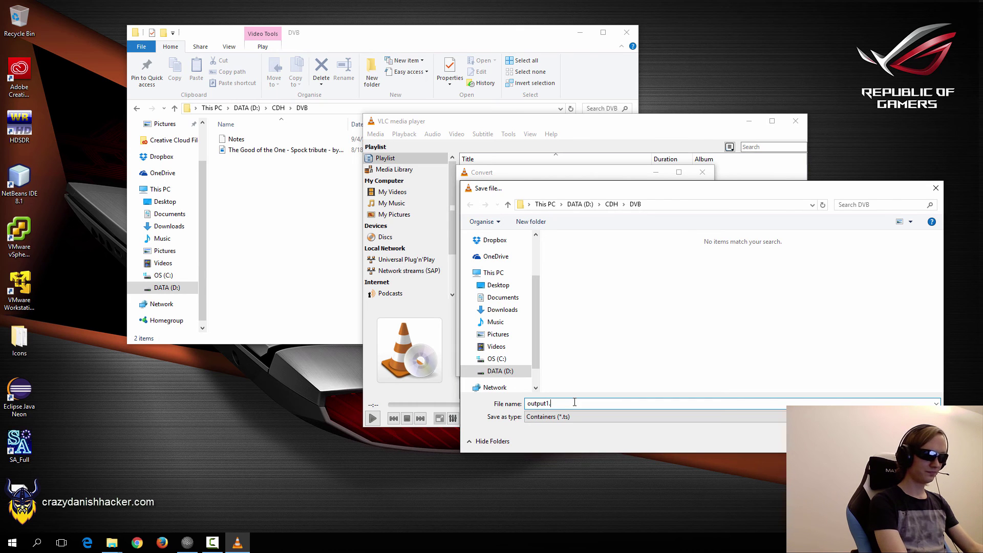
type("ts")
key("Return")
left_click(647, 364)
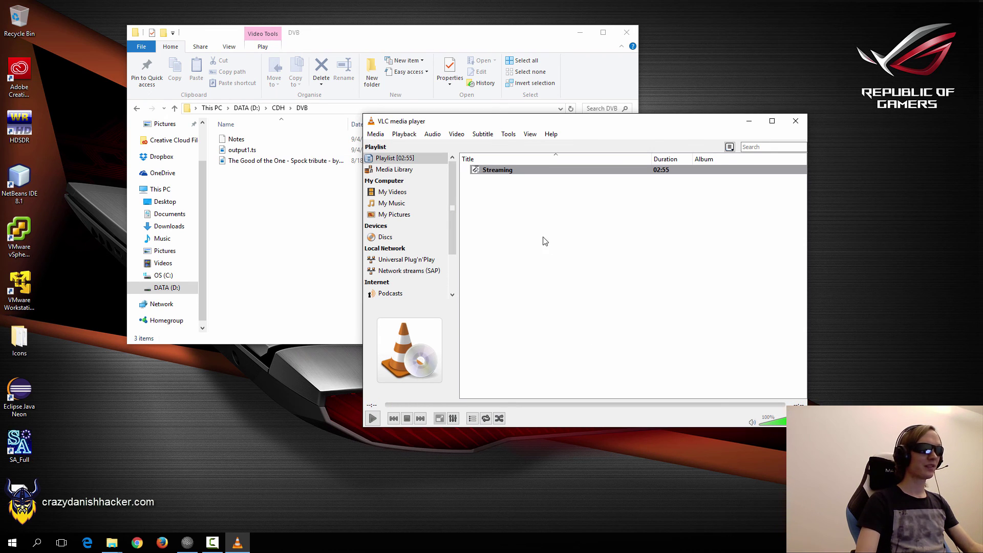
Remove the finished Streaming entry from the playlist and mute the audio.
left_click(503, 170)
key("Delete")
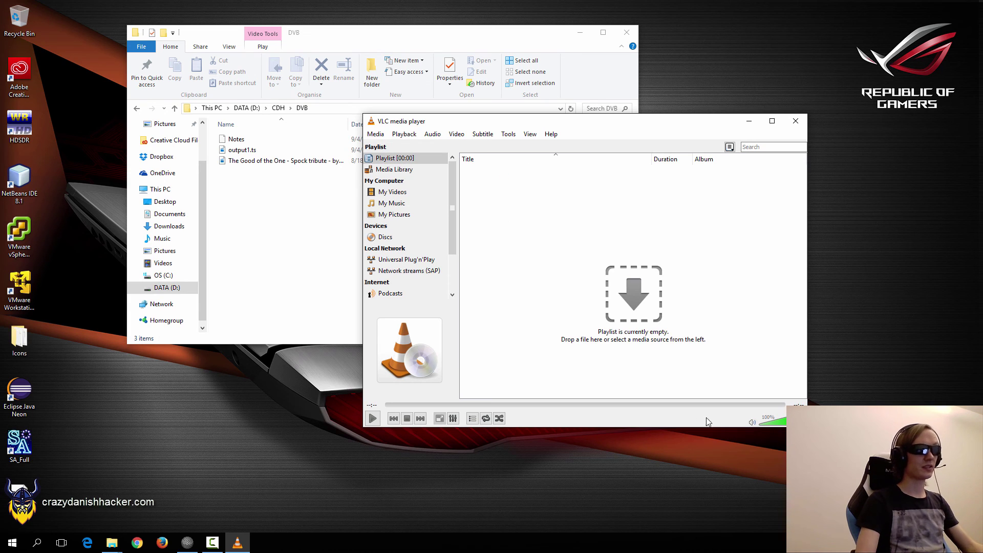
left_click(752, 422)
Play output1.ts from the playlist, pause it, and close VLC.
left_click_drag(241, 150, 551, 210)
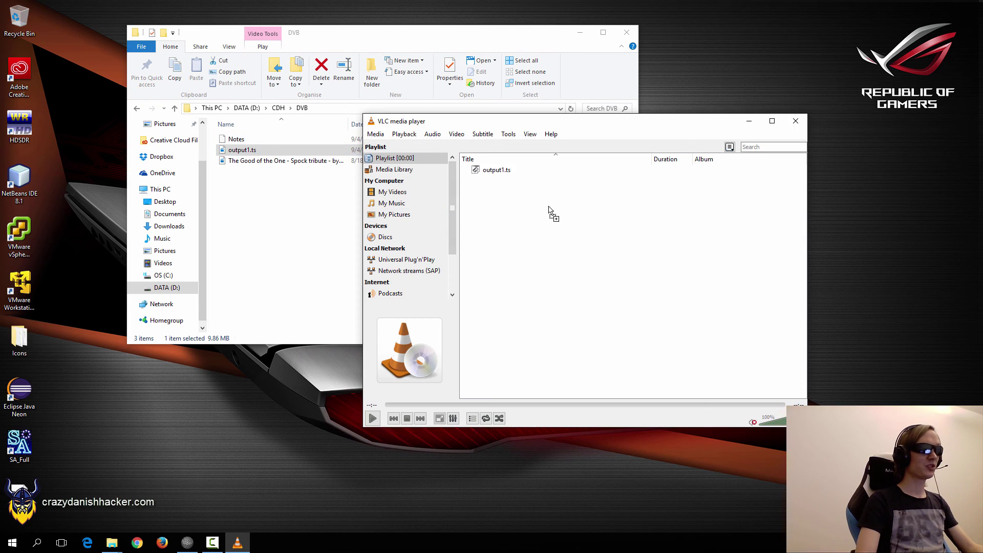
double_click(492, 172)
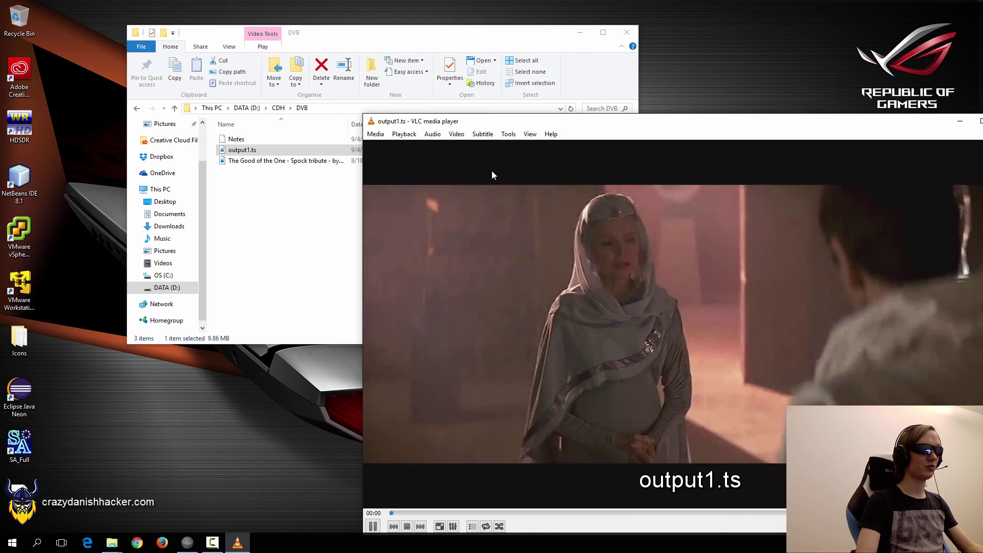
key("space")
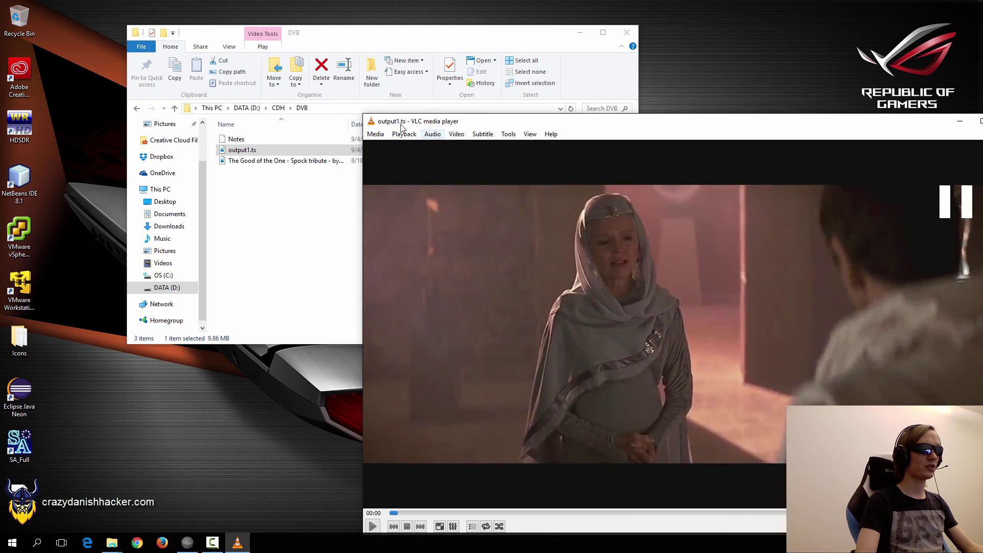
left_click_drag(530, 123, 337, 96)
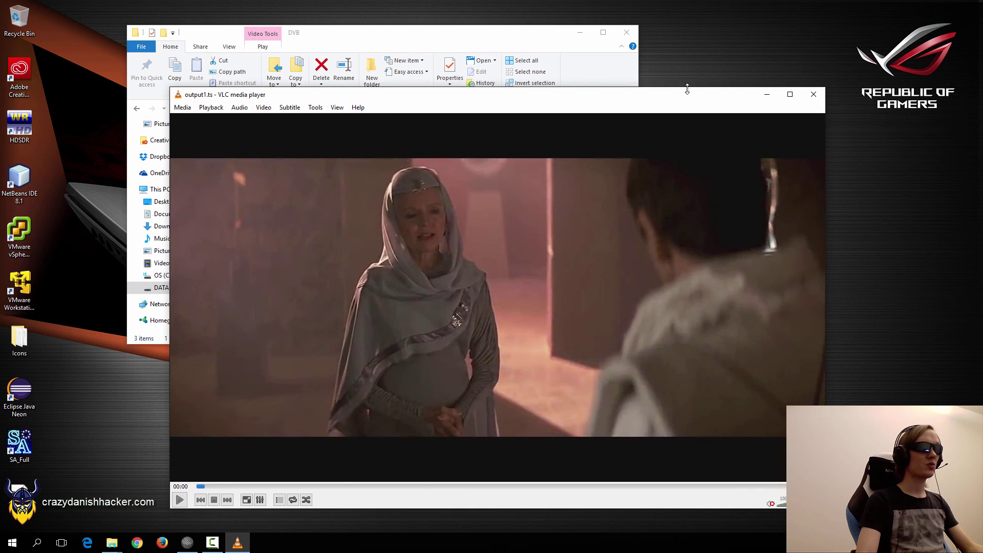
left_click(813, 94)
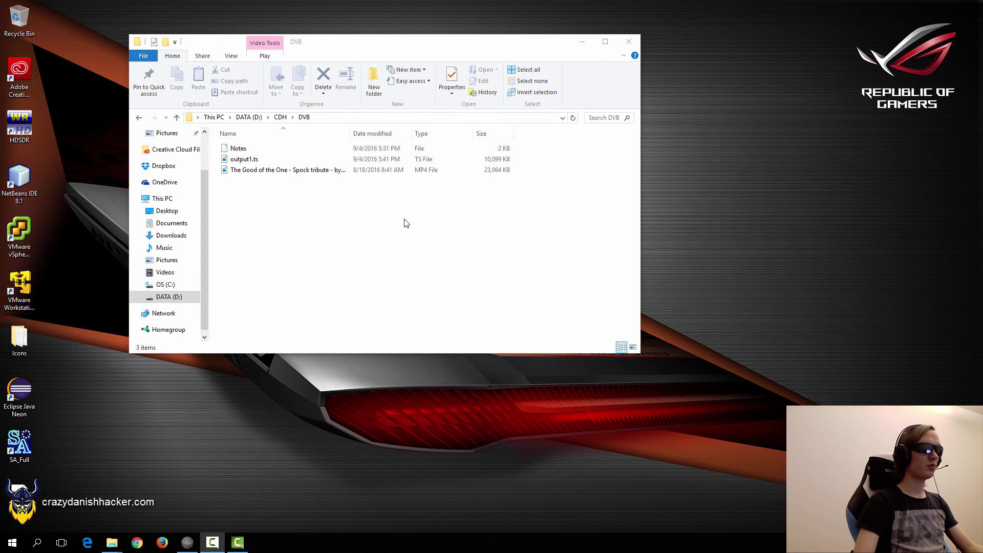
Select the Spock tribute MP4 and output1.ts in turn to compare their file sizes.
left_click(299, 171)
left_click(292, 215)
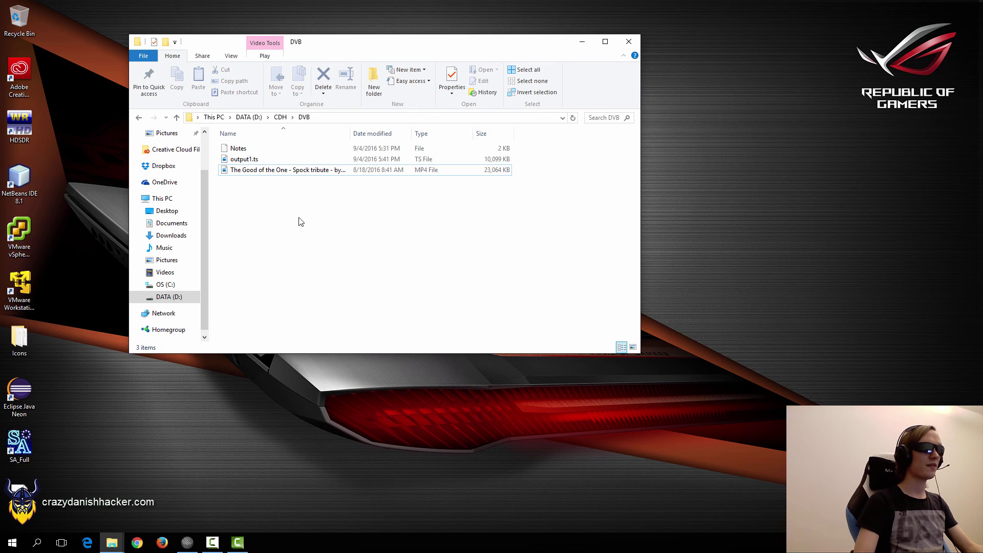
left_click(254, 159)
left_click(318, 226)
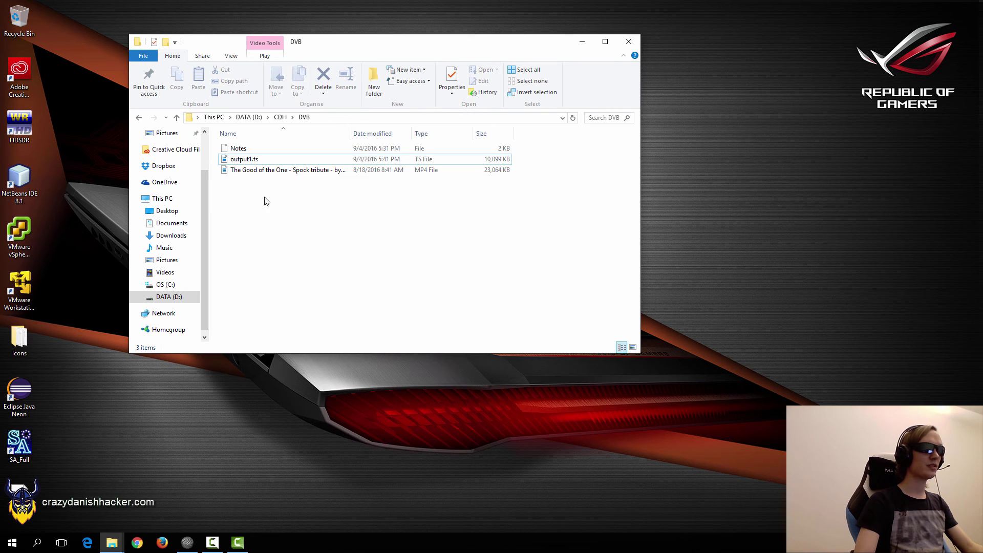
left_click(250, 161)
left_click(367, 275)
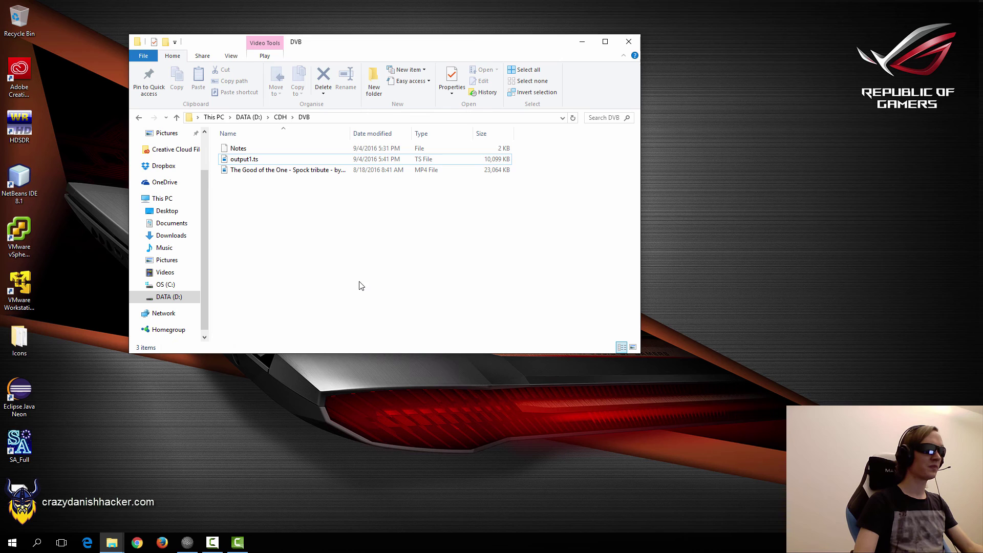
Open Camtasia Studio and drag the Spock tribute MP4 into its Clip Bin.
left_click(241, 542)
left_click_drag(410, 60, 468, 54)
left_click_drag(266, 171, 479, 116)
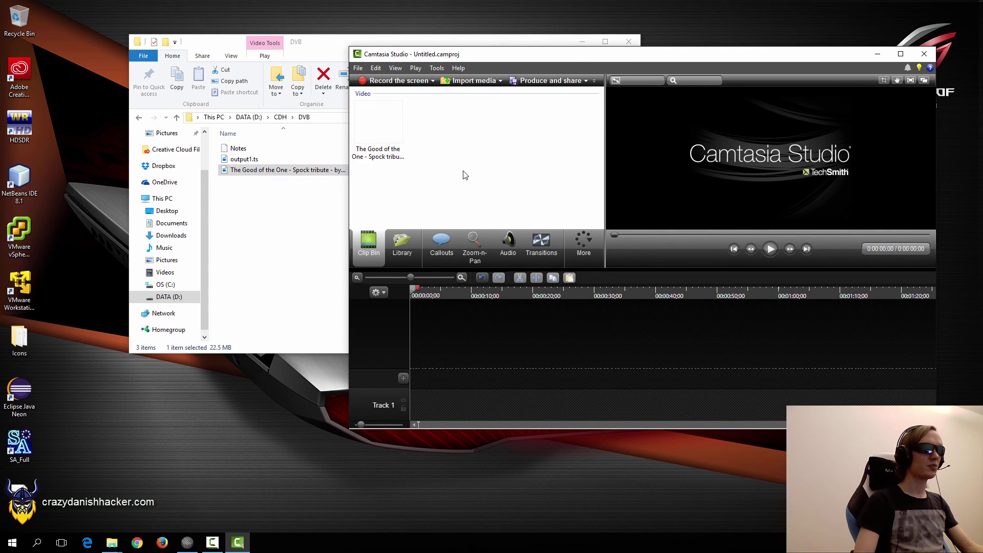
Place the Spock tribute clip on Track 1 and keep 640x360 video dimensions.
right_click(380, 133)
left_click(425, 135)
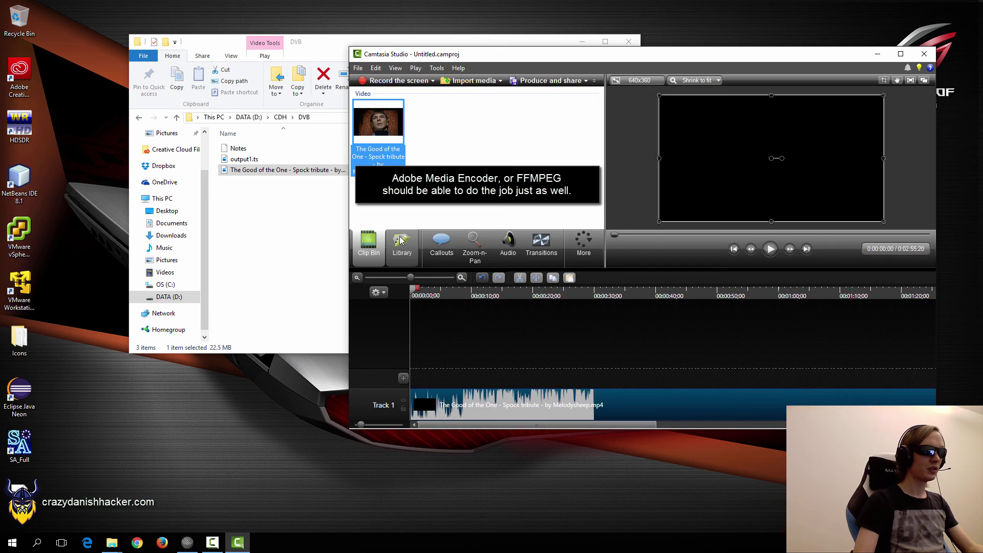
left_click(628, 81)
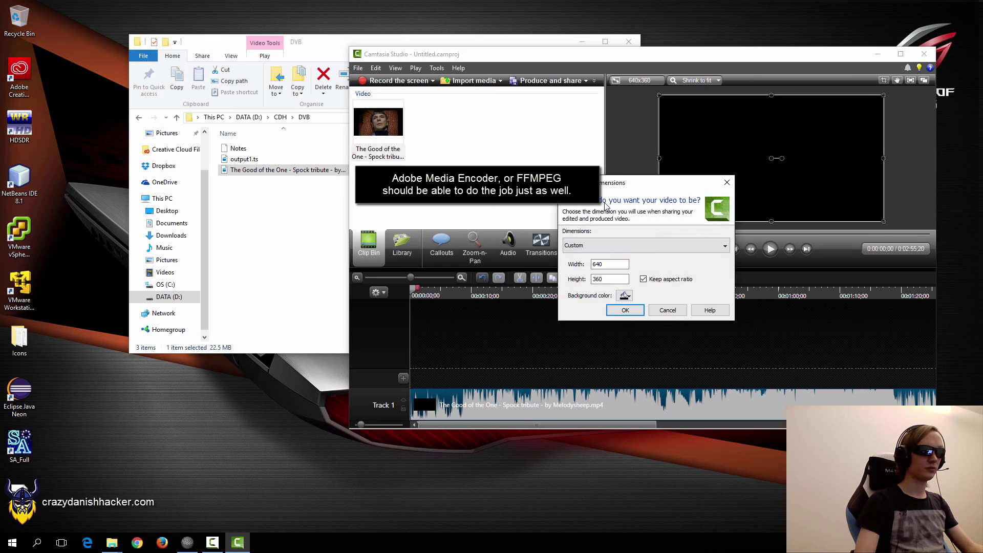
left_click(625, 310)
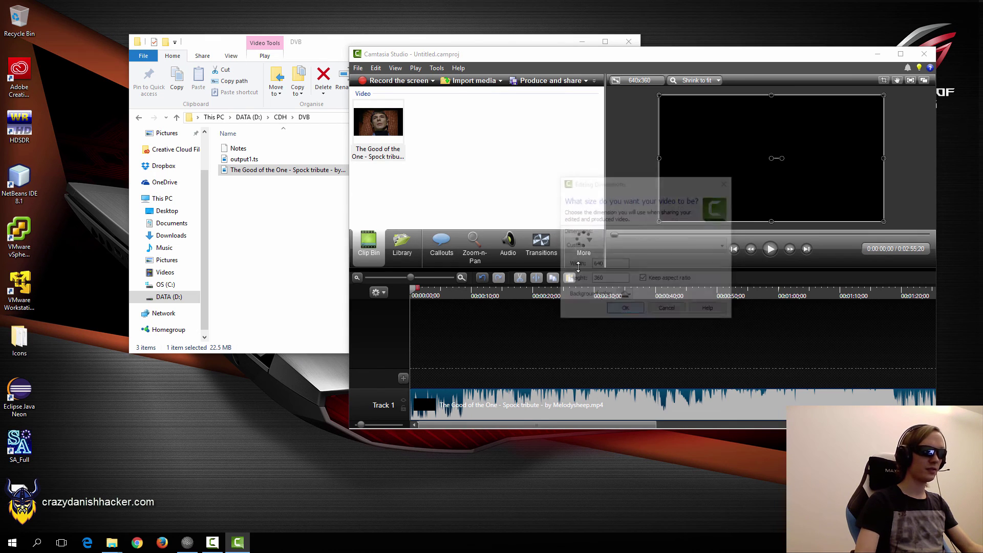
Set up a custom MP4 production without a player controller, keeping default encoding options.
left_click(550, 82)
left_click(645, 158)
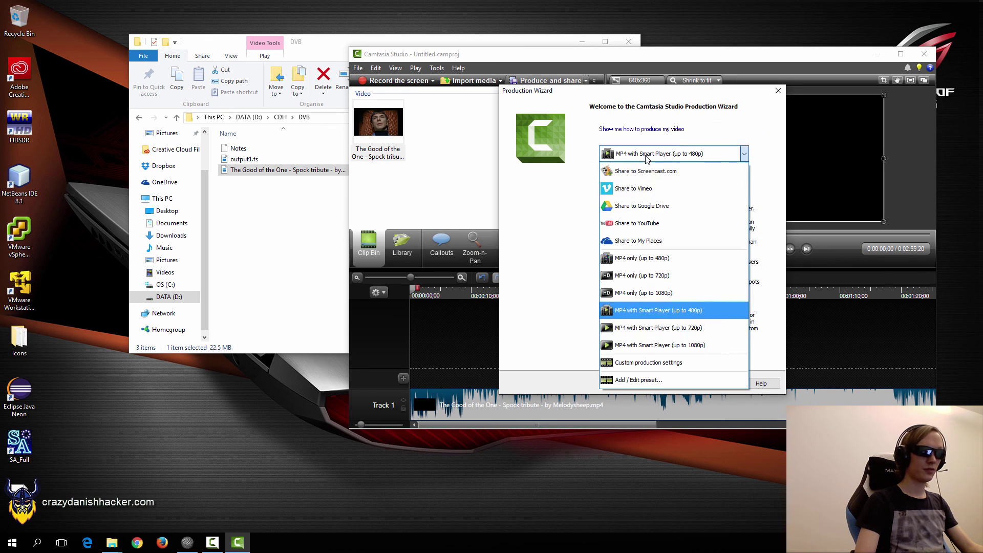
left_click(636, 362)
left_click(679, 385)
left_click(674, 384)
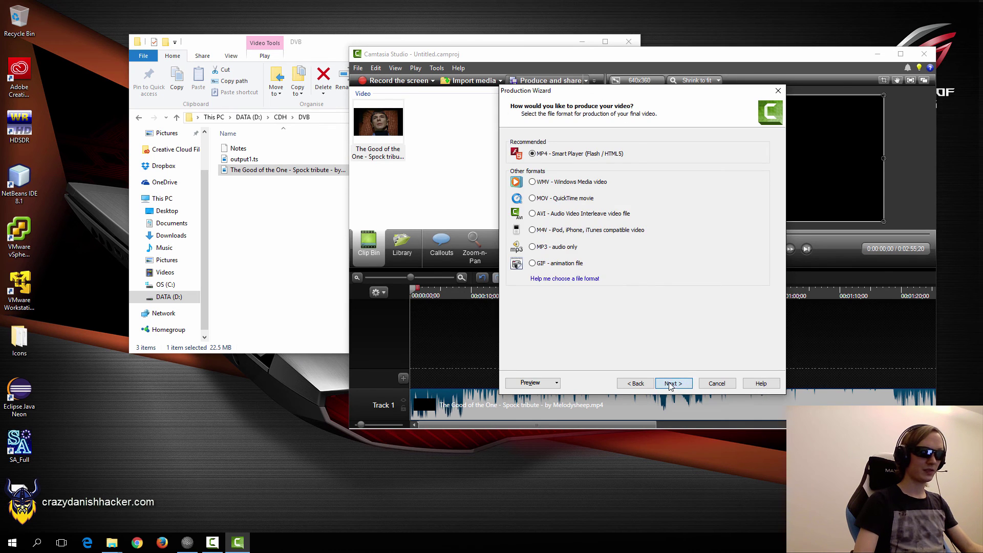
left_click(548, 154)
left_click(577, 141)
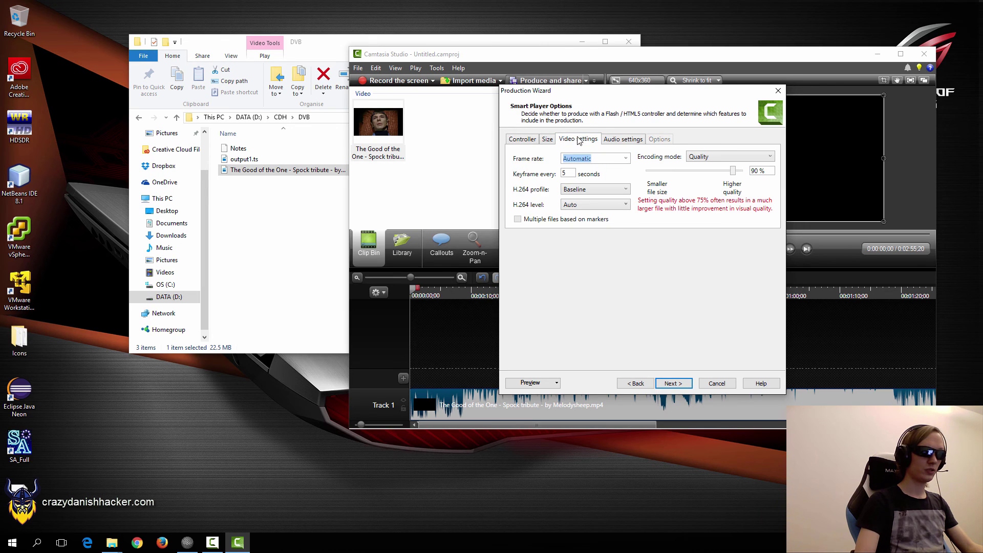
left_click(623, 139)
left_click(672, 383)
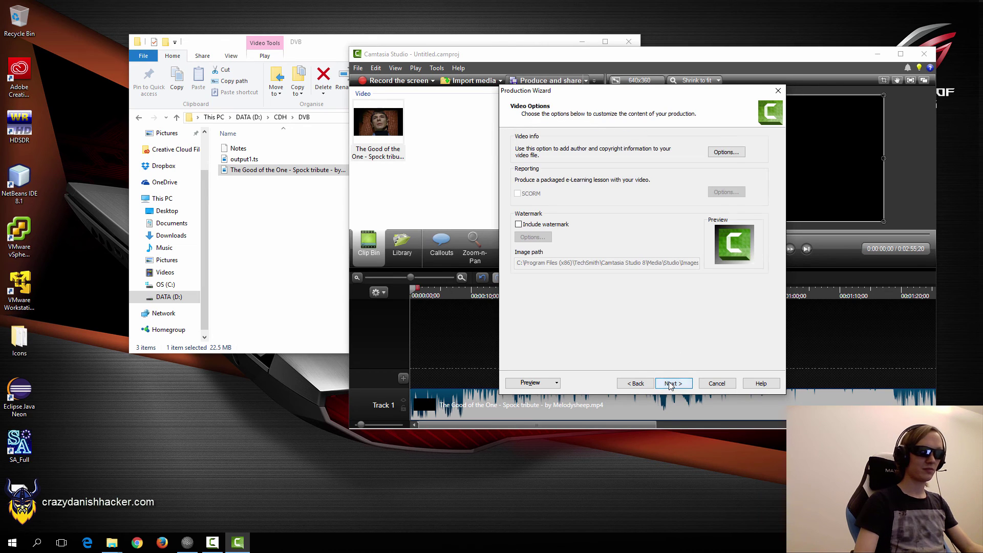
left_click(671, 384)
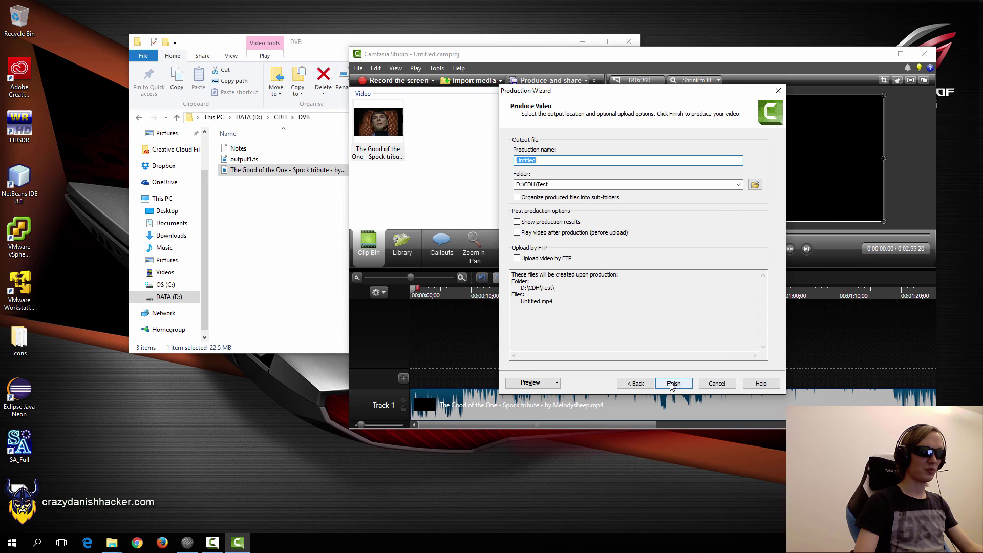
Name the production output1, render it, and close Camtasia without saving.
double_click(547, 160)
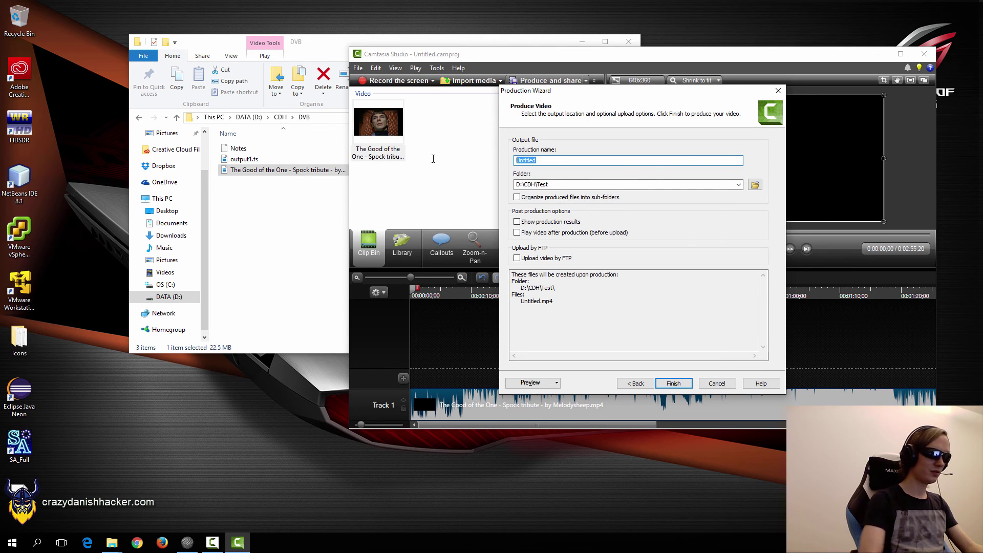
type("output1.mp4")
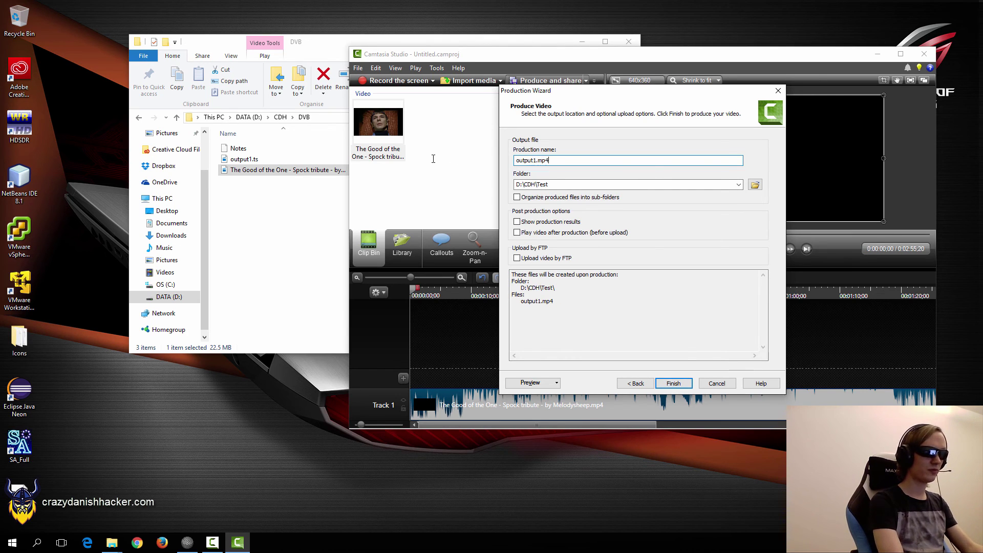
left_click(674, 384)
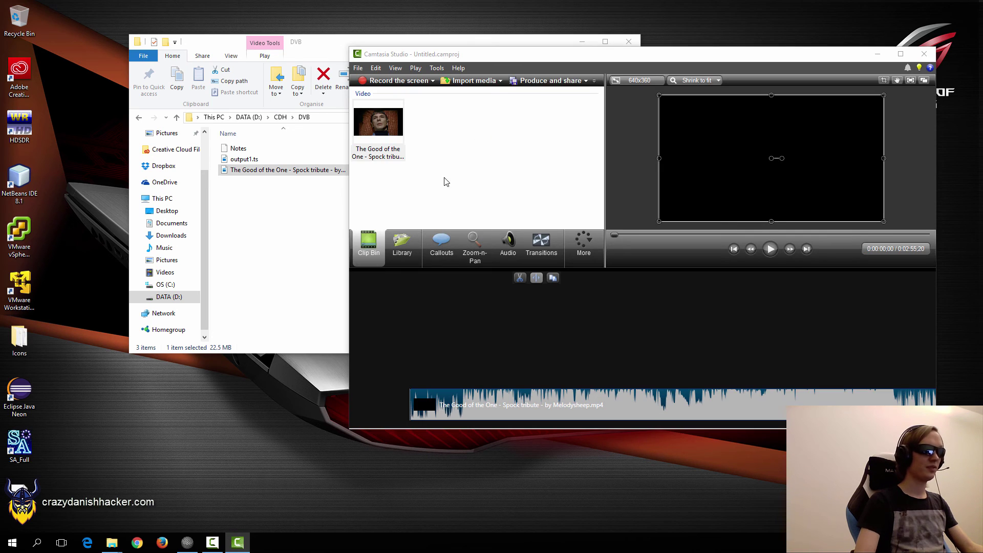
left_click(925, 55)
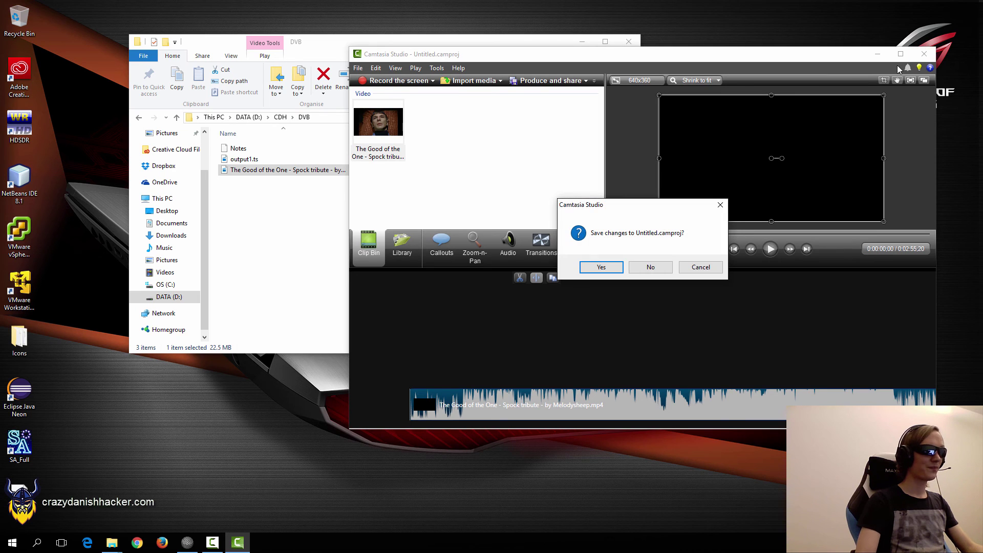
left_click(636, 267)
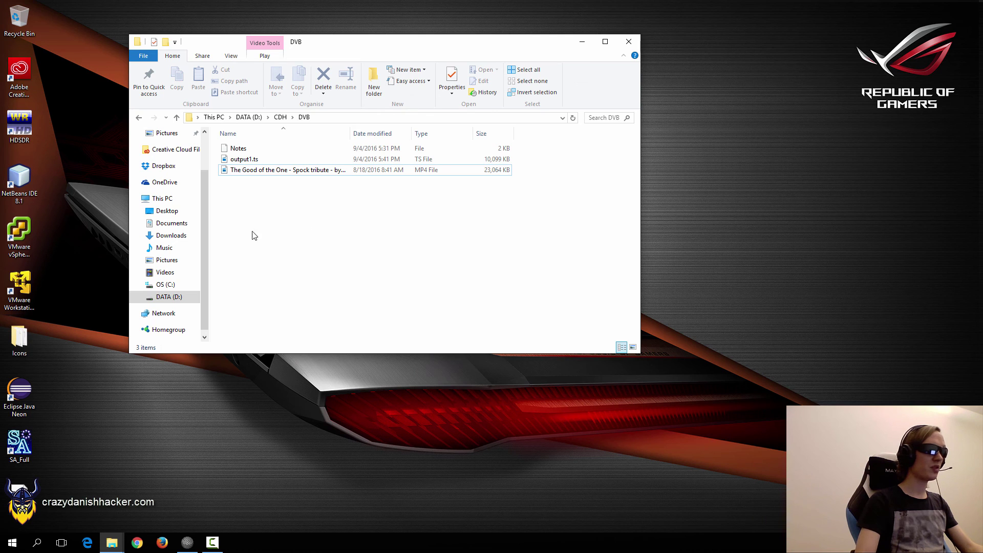
Copy output1.mp4 from the Test folder into DVB and rename the copy output2.mp4.
left_click(248, 160)
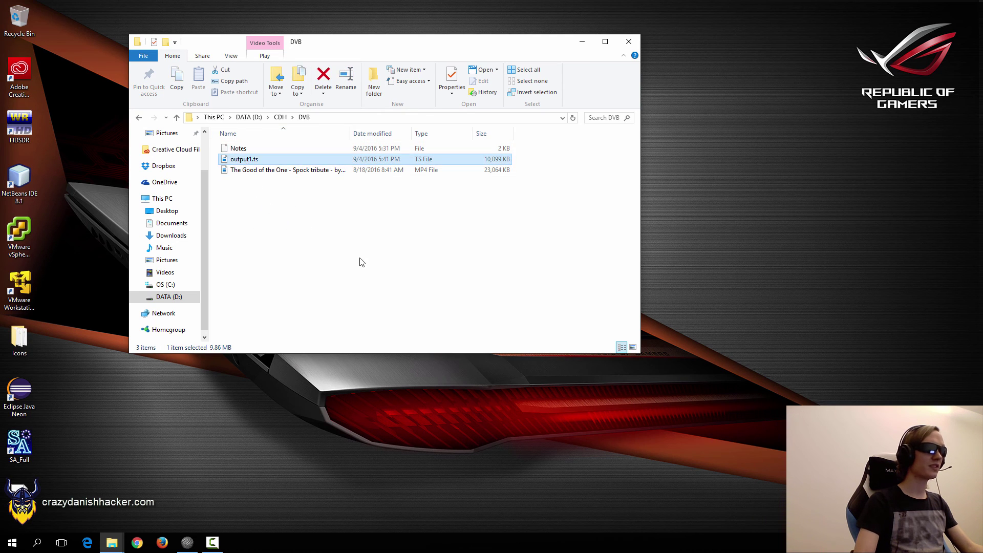
left_click(360, 262)
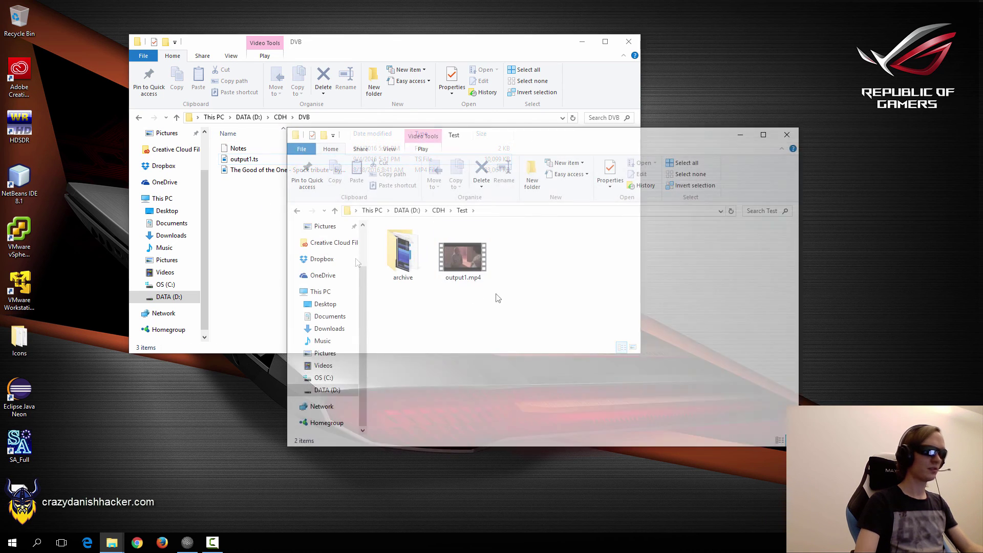
left_click(473, 272)
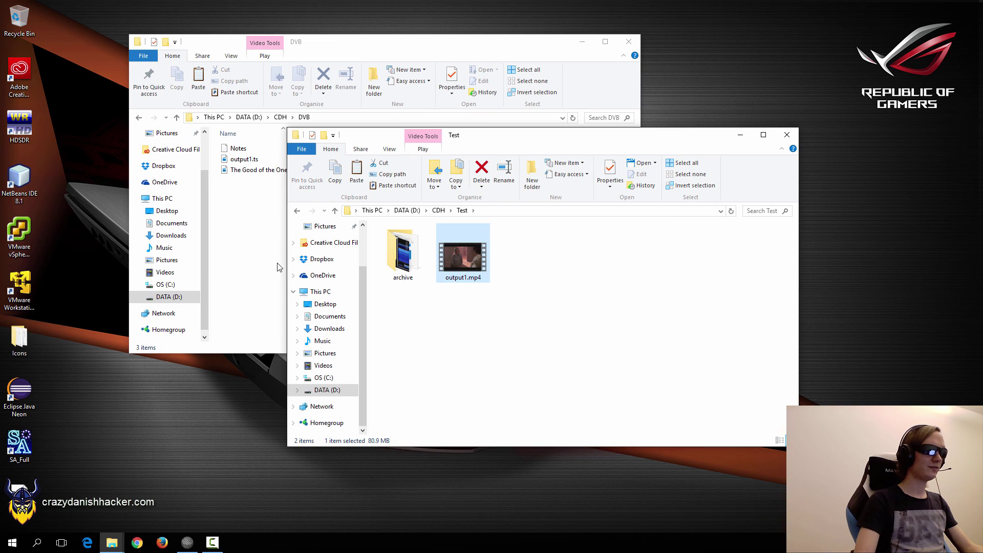
left_click(252, 237)
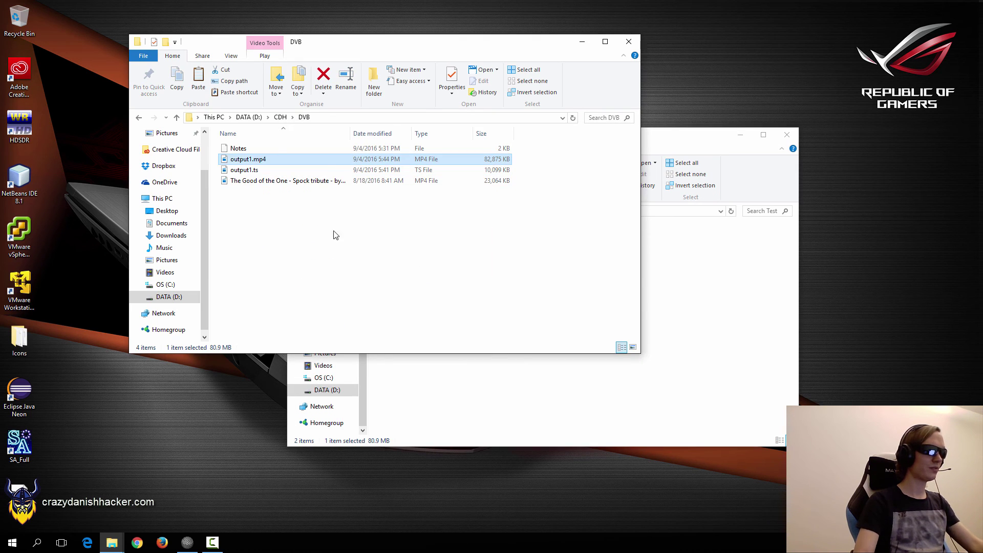
key("F2")
type("output2")
key("Return")
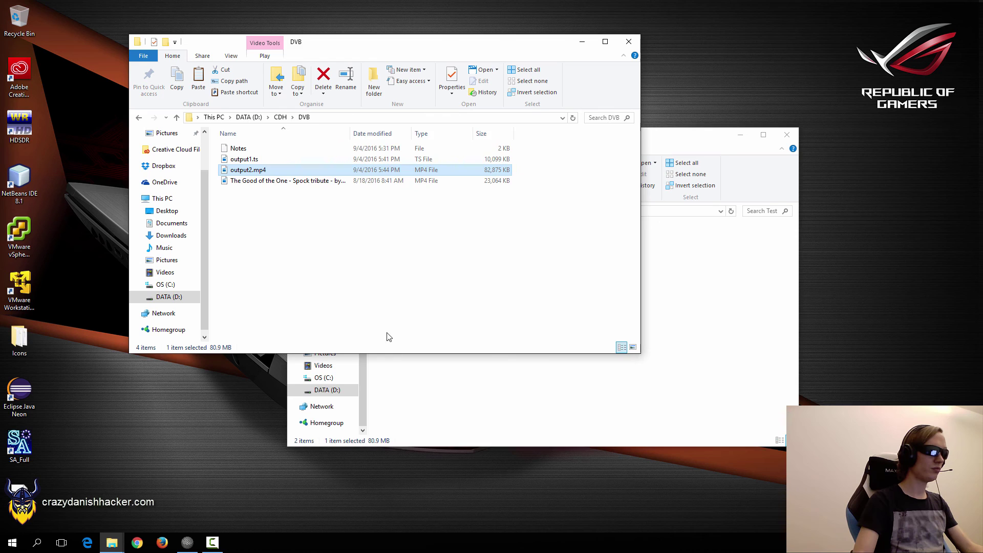
Close the Test folder window and move VLC lower and to the right.
left_click(492, 398)
key("alt+F4")
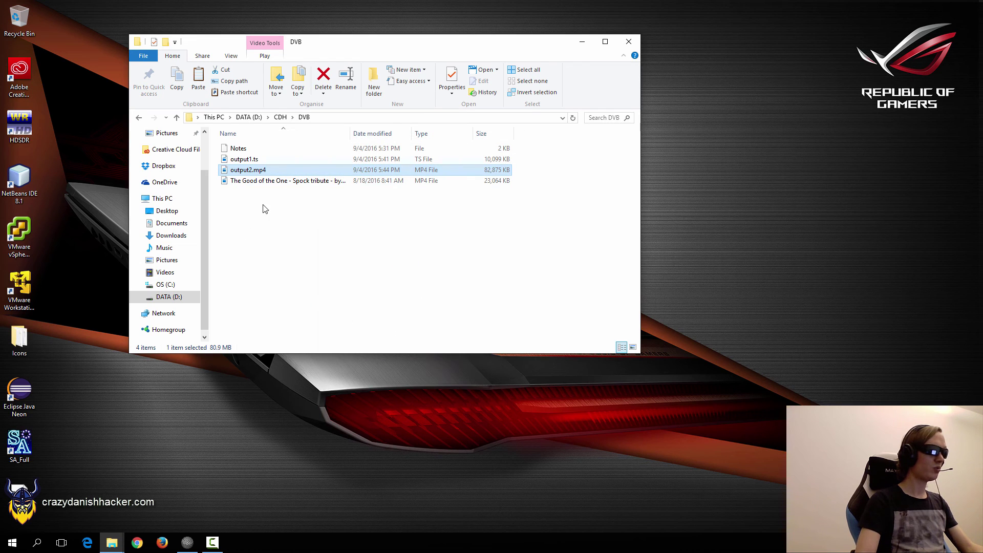
left_click(287, 260)
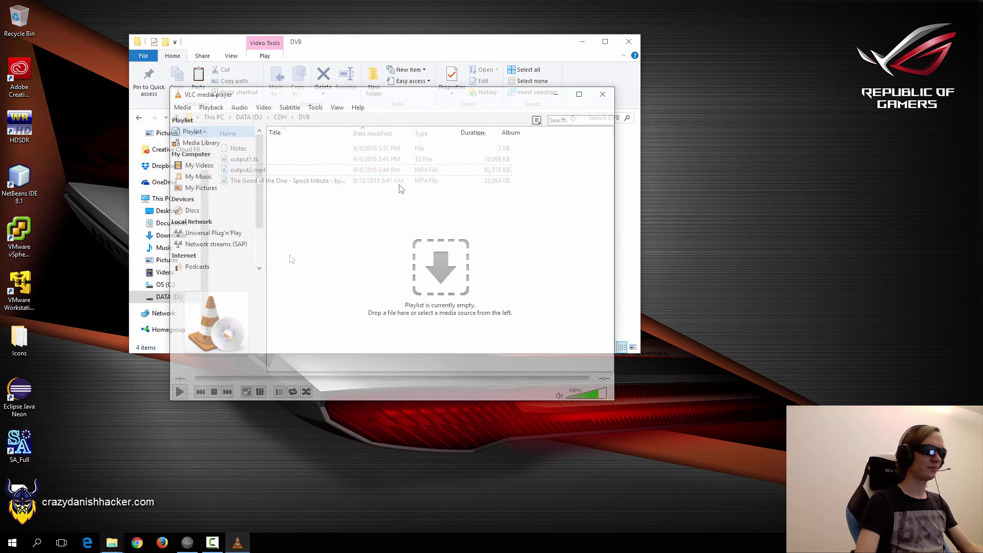
left_click_drag(347, 101, 538, 128)
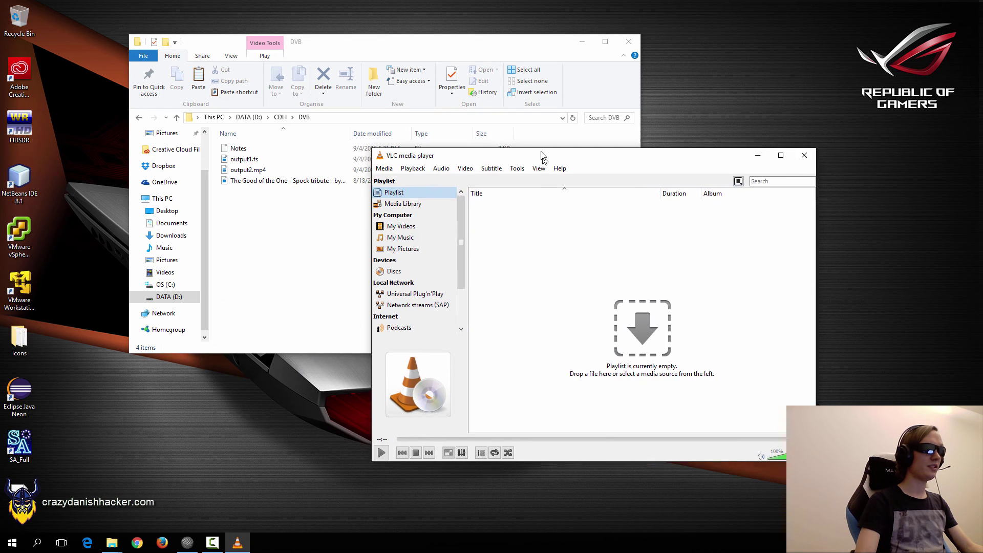
Add output2.mp4 as the source in VLC's Convert / Save dialog.
left_click(374, 135)
left_click(447, 253)
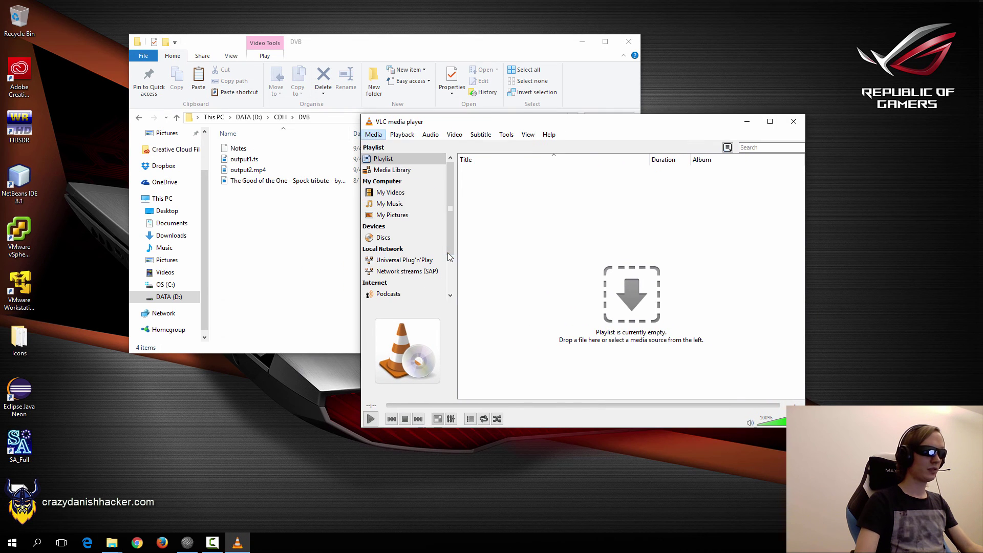
left_click(668, 231)
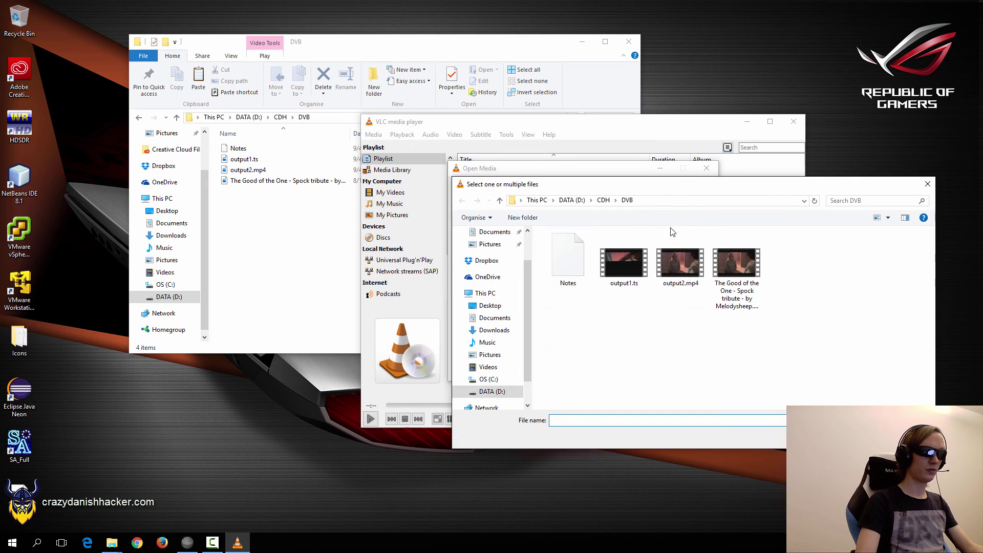
double_click(683, 263)
left_click(524, 227)
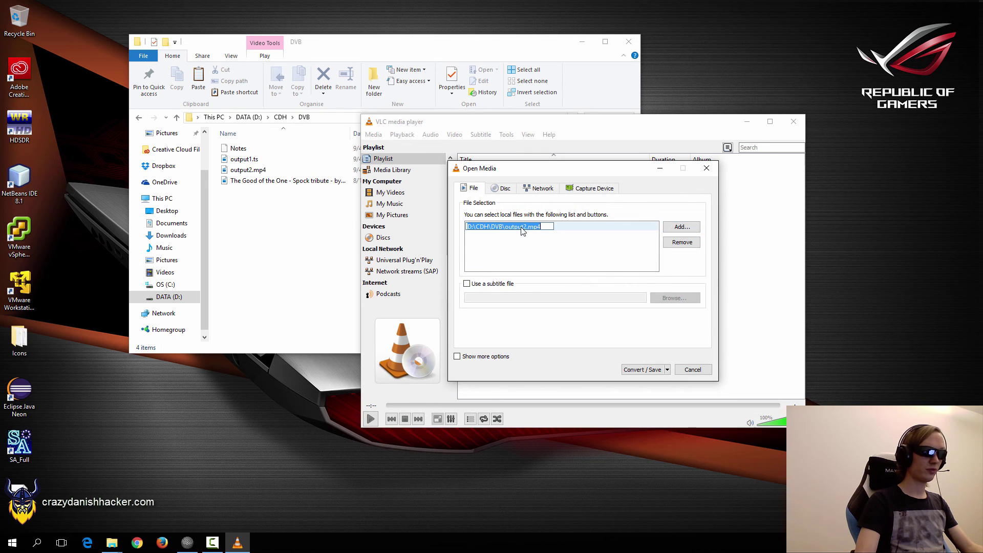
left_click(626, 368)
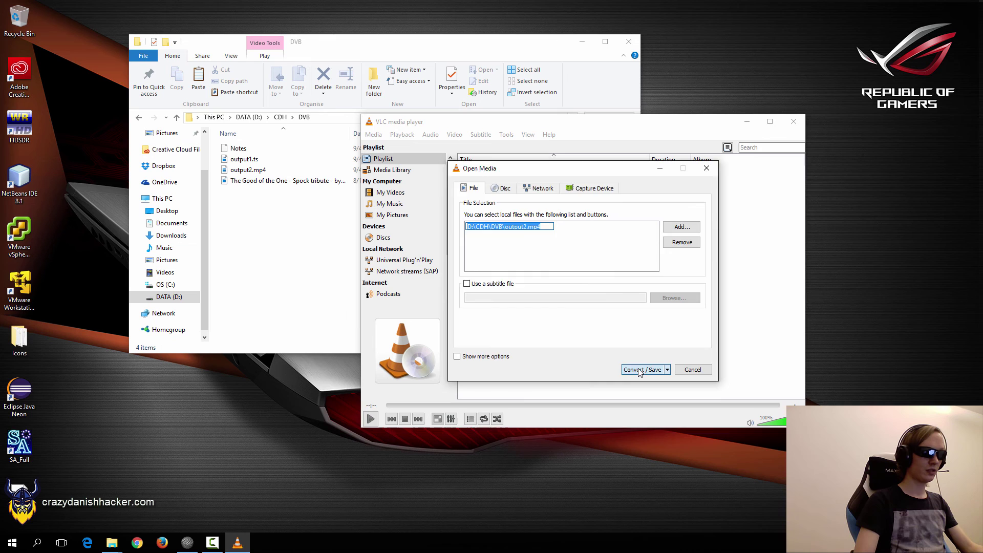
Choose the Video - H.264 + MP3 (TS) profile, review its codecs, and set output2.ts as destination.
left_click(640, 294)
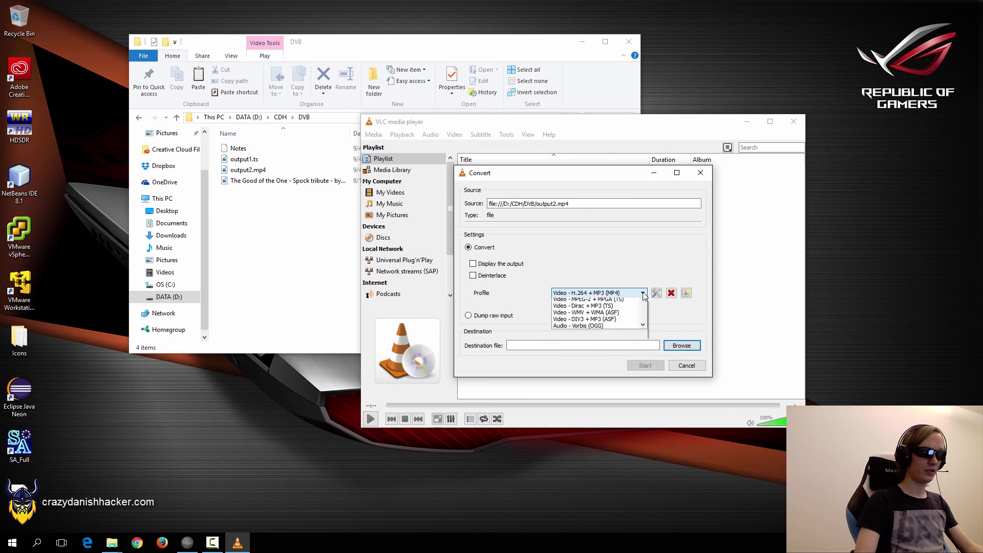
left_click(617, 314)
left_click(656, 293)
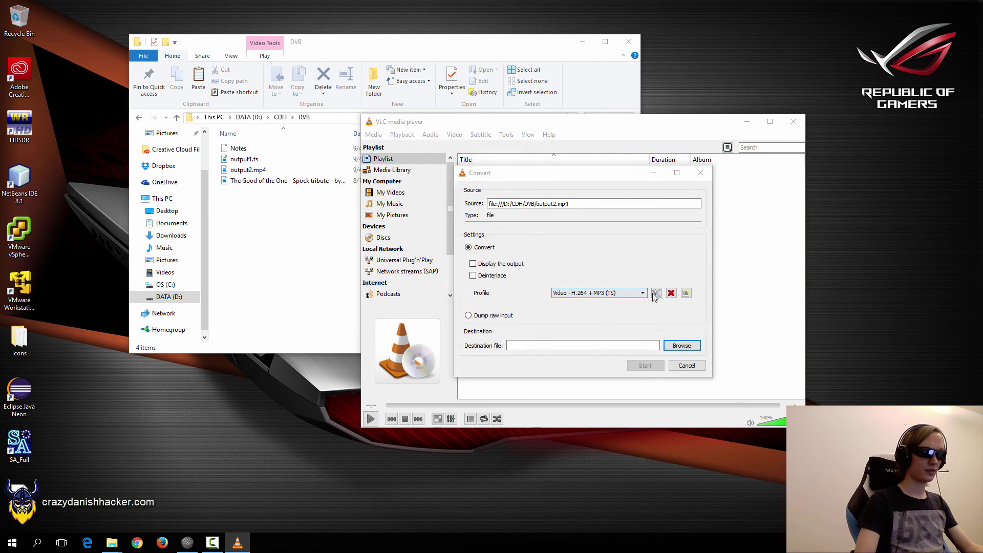
left_click(503, 189)
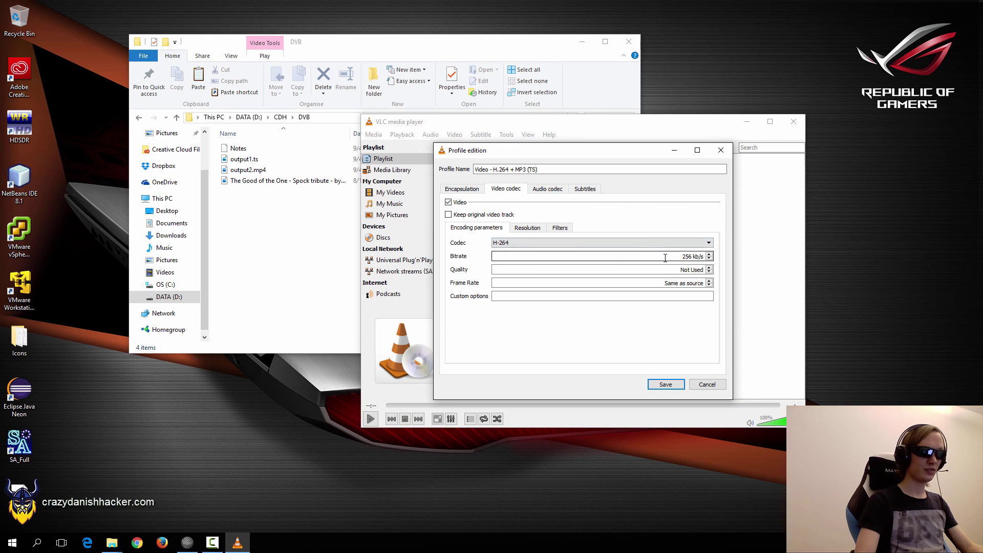
left_click(543, 191)
left_click(666, 384)
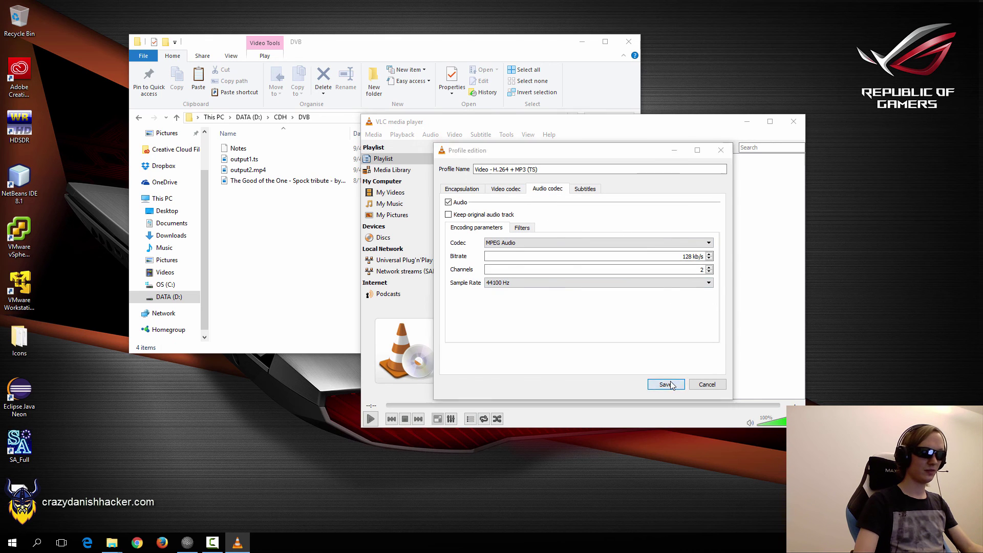
left_click(683, 346)
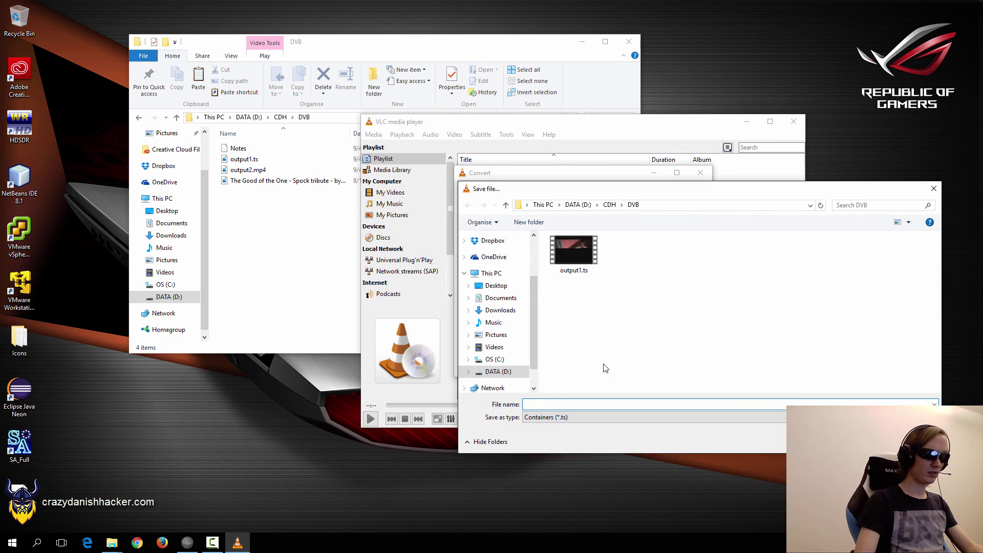
type("output2.ts")
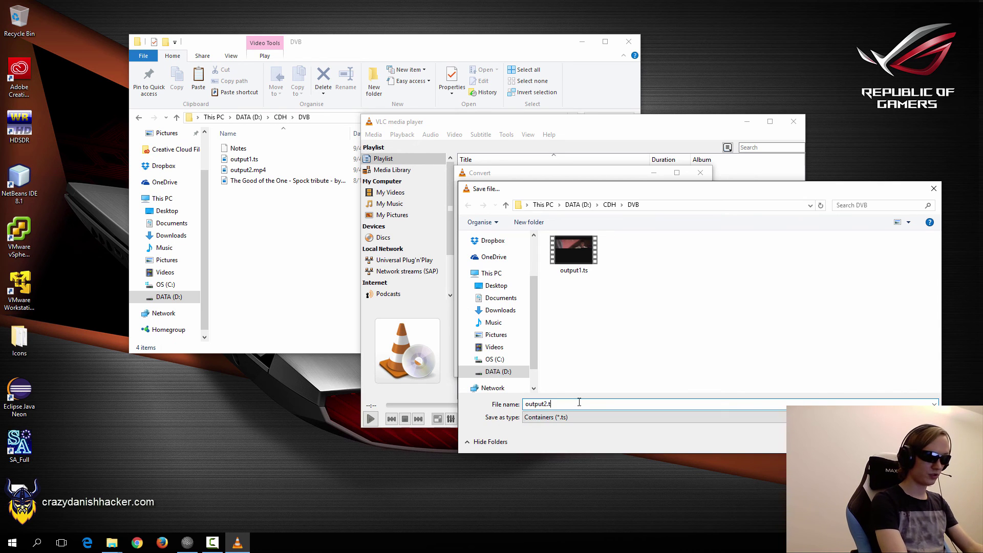
key("Return")
Start converting output2.mp4 to output2.ts and bring VLC back to the front.
left_click(645, 367)
key("alt+Tab")
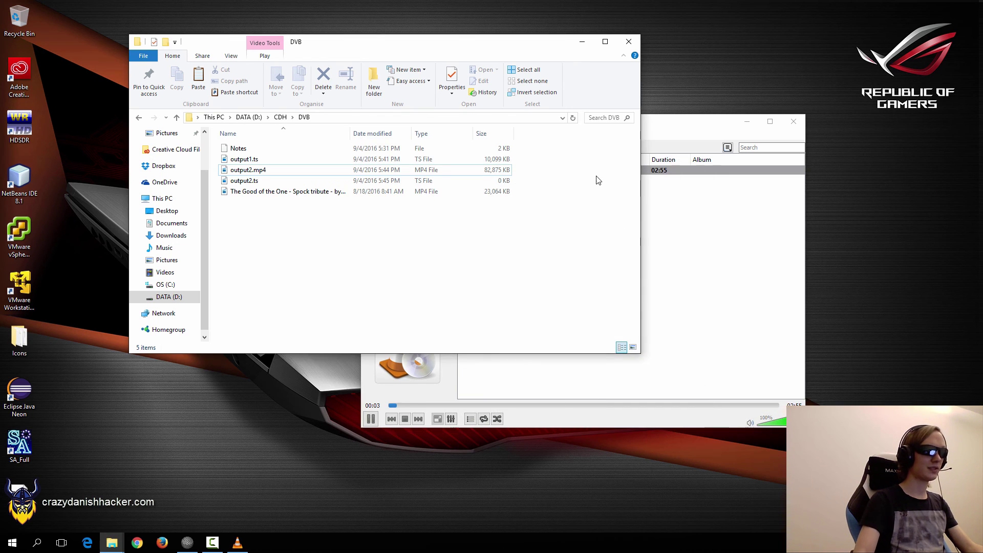
left_click(673, 260)
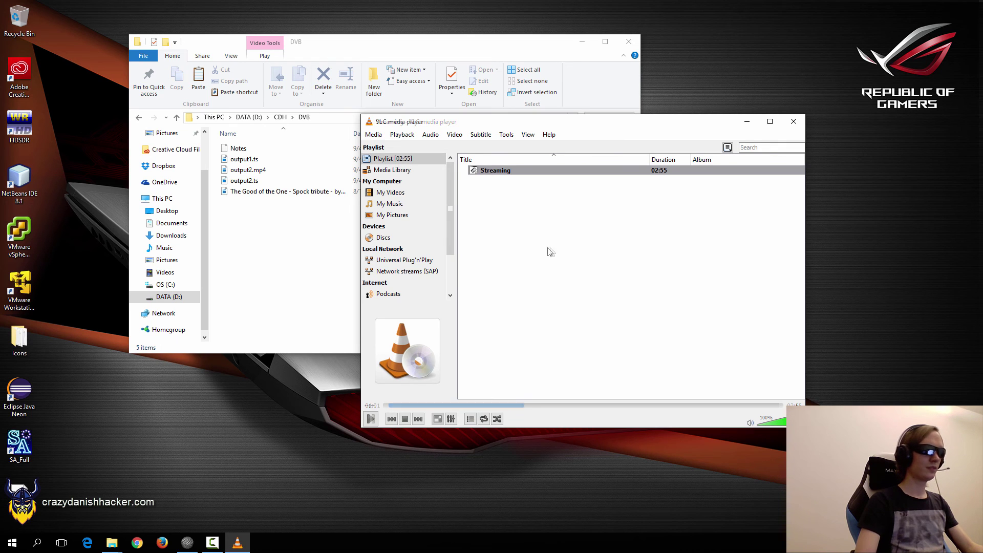
Replace the Streaming playlist entry with output2.ts, play it, and pause.
left_click(495, 170)
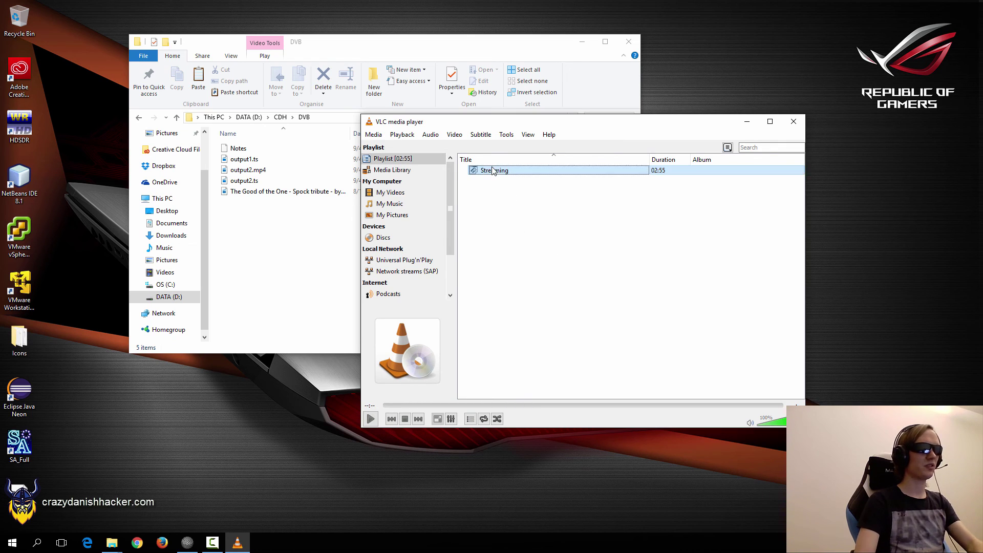
key("Delete")
left_click_drag(245, 181, 514, 196)
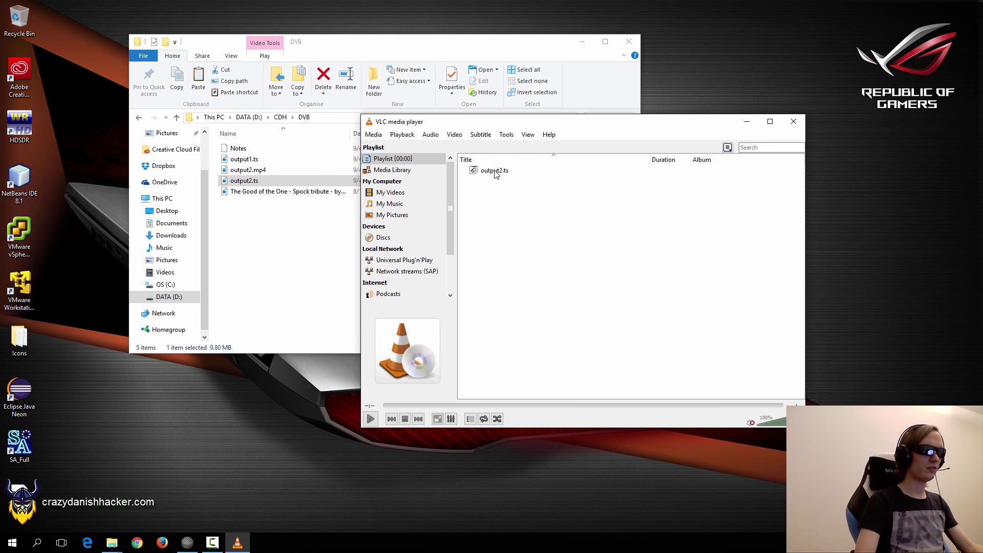
double_click(495, 171)
key("space")
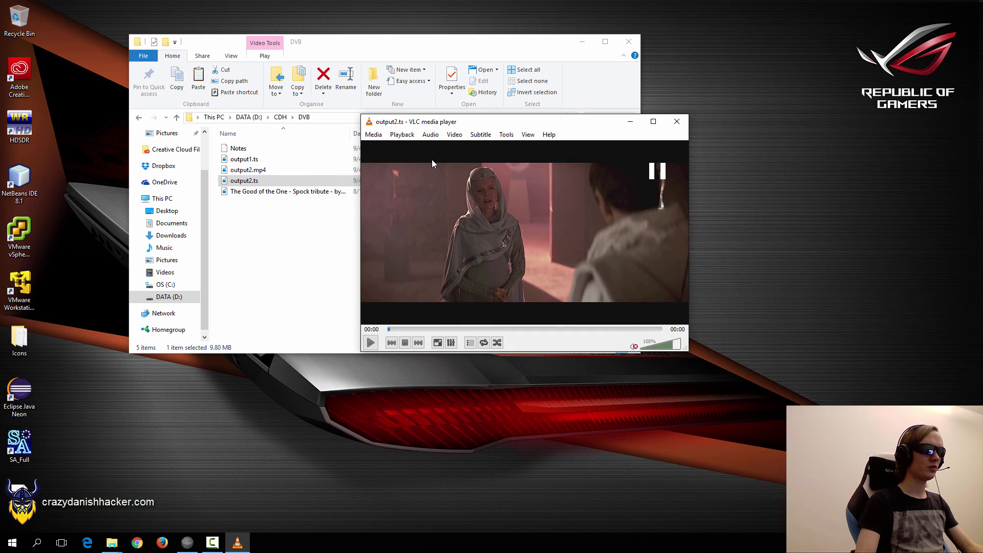
Close VLC playback, deselect files, and move the DVB folder window right.
left_click(685, 124)
left_click_drag(292, 245, 329, 262)
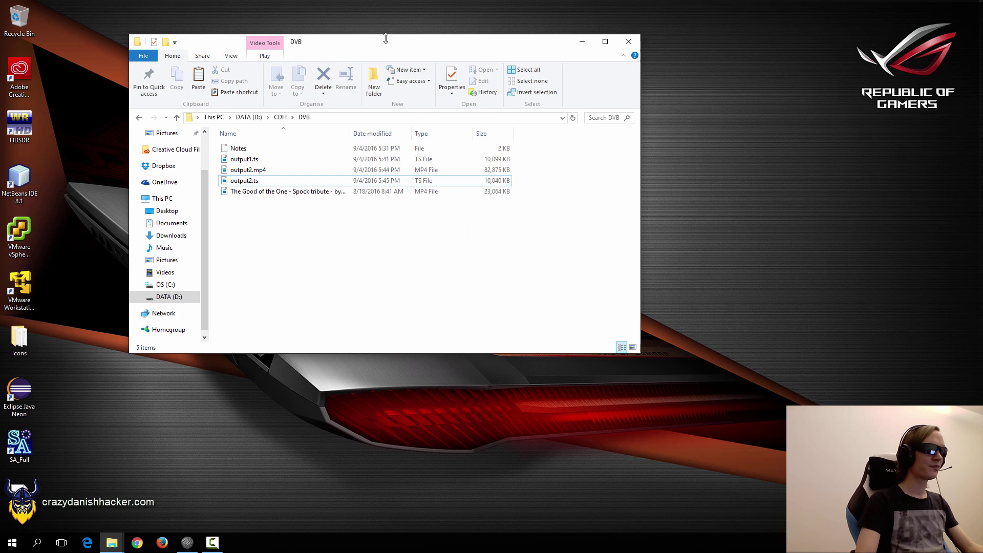
left_click_drag(384, 48, 460, 52)
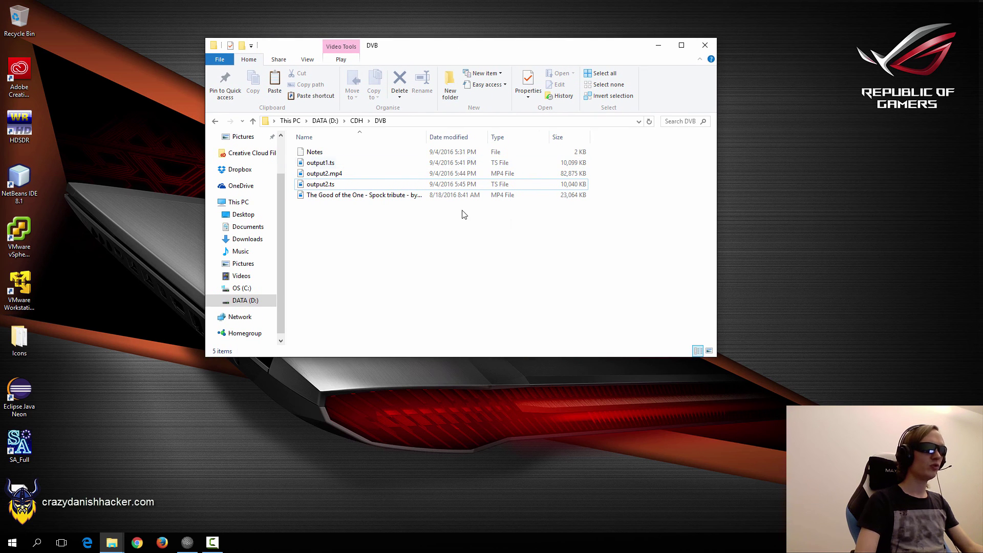
Restore the RTLSDR_ folder and run SDRSharp.exe, opening SDR# tuned to 486.000.000.
key("super+d")
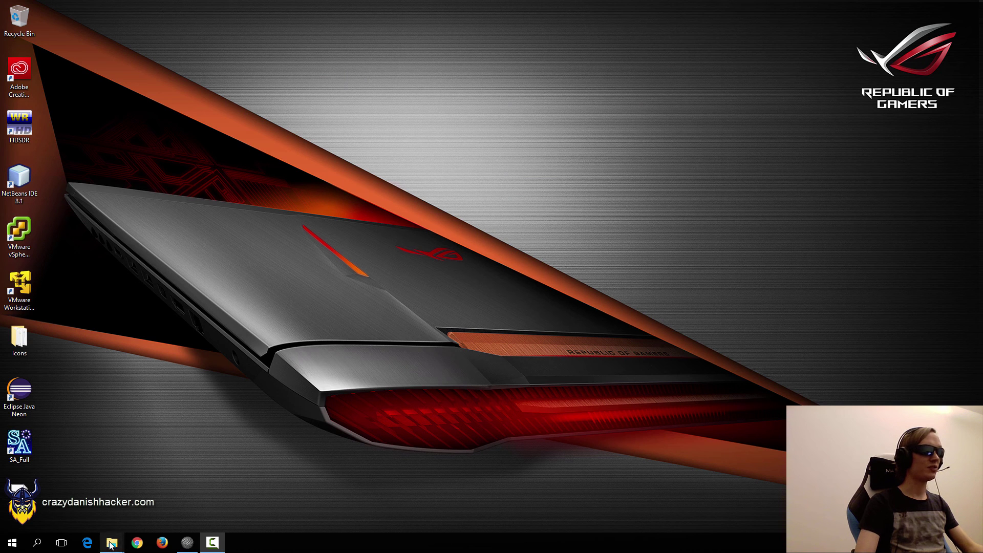
left_click(171, 479)
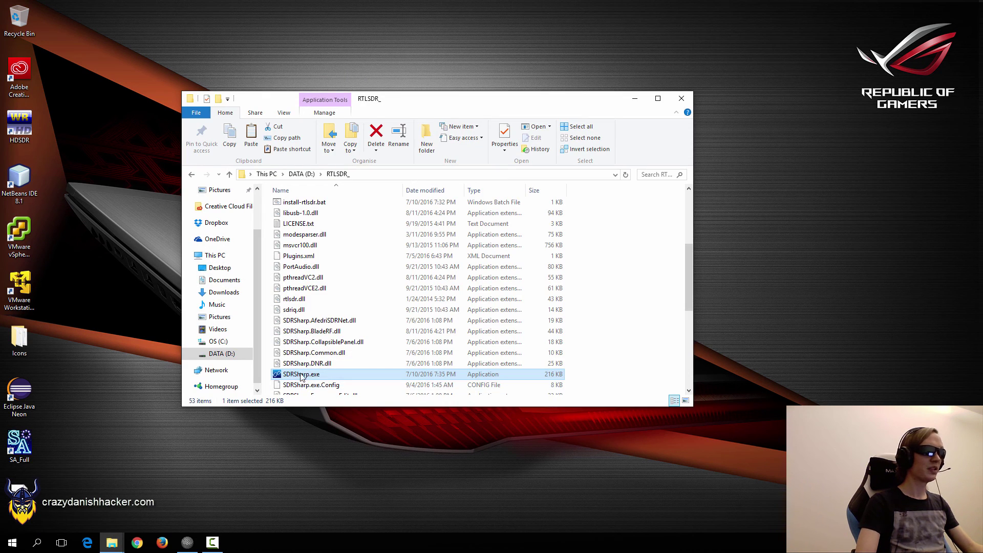
scroll(301, 377, "down", 3)
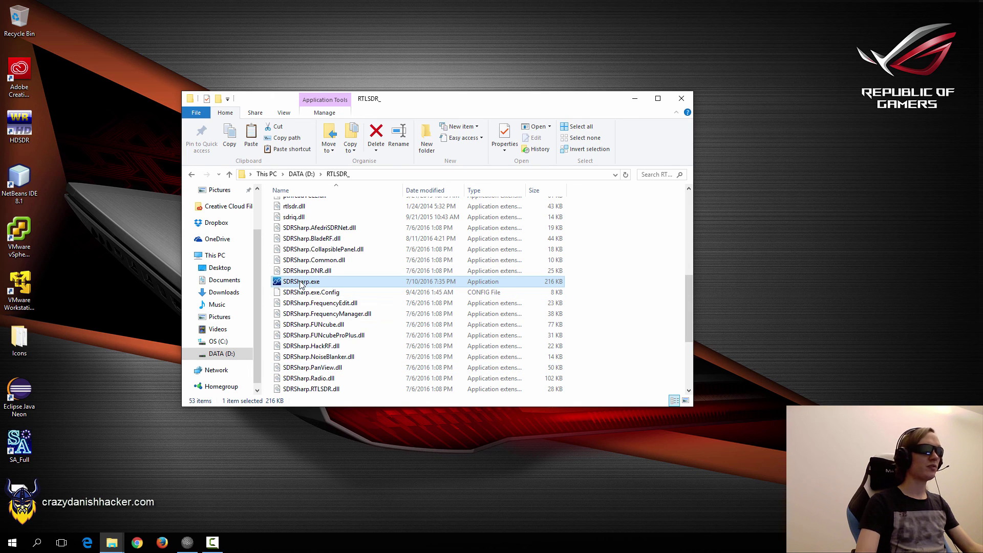
double_click(320, 283)
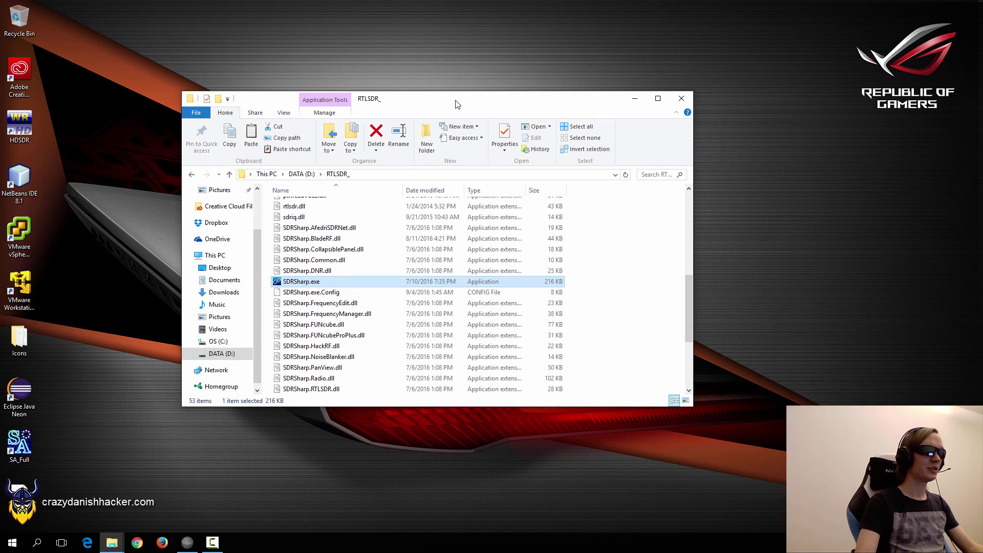
left_click_drag(460, 104, 485, 91)
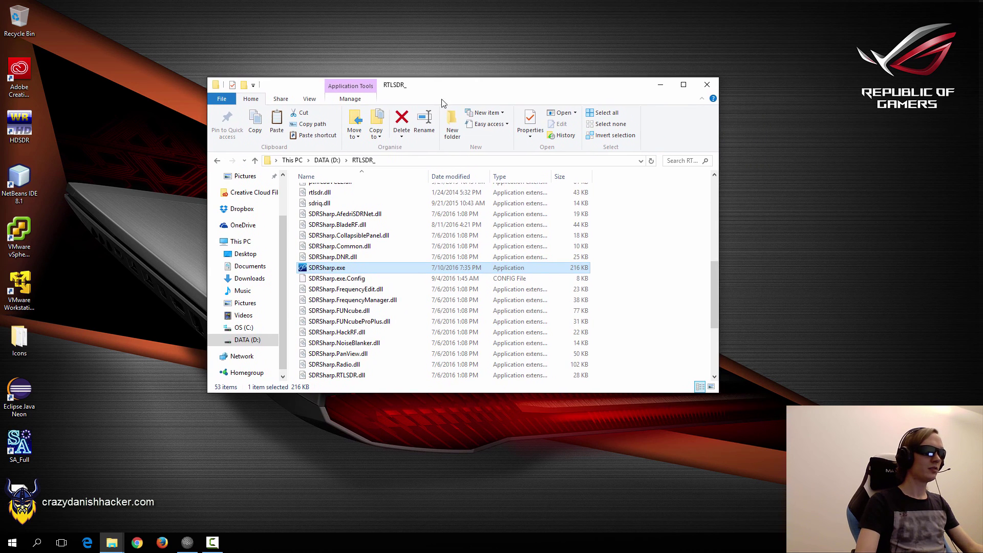
left_click(340, 227)
left_click(339, 259)
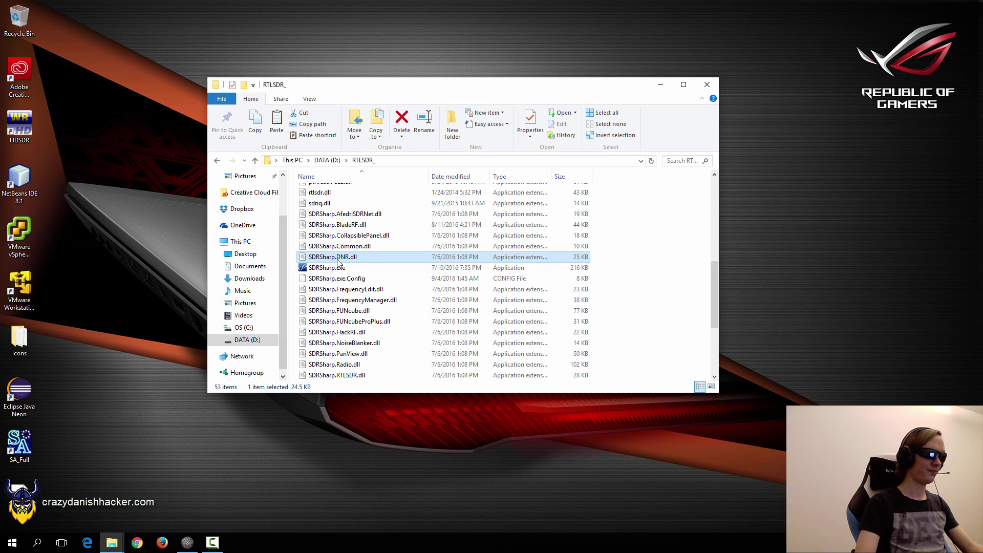
double_click(338, 268)
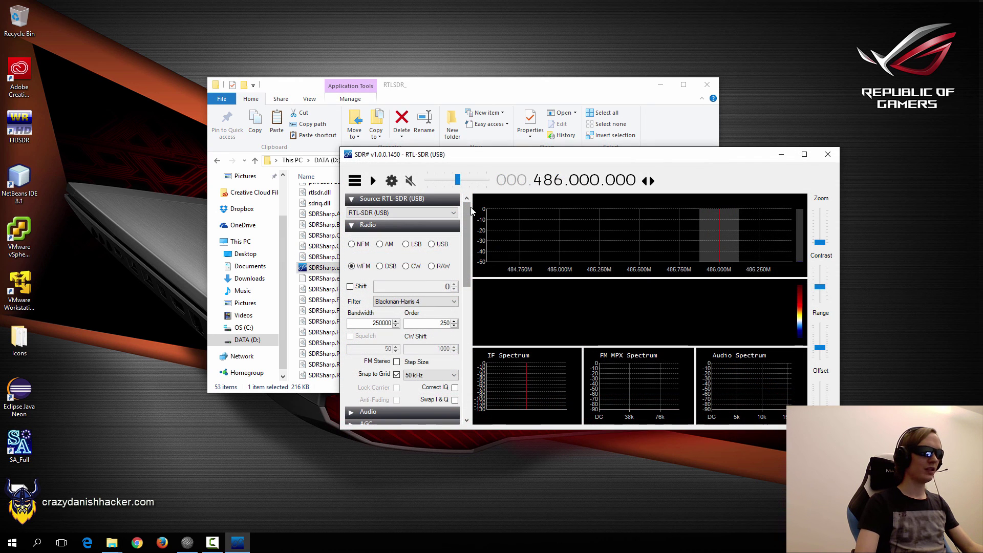
Keep RTL-SDR (USB) as the source and pick the Generic RTL2832U OEM (1) device.
left_click(422, 213)
left_click(372, 228)
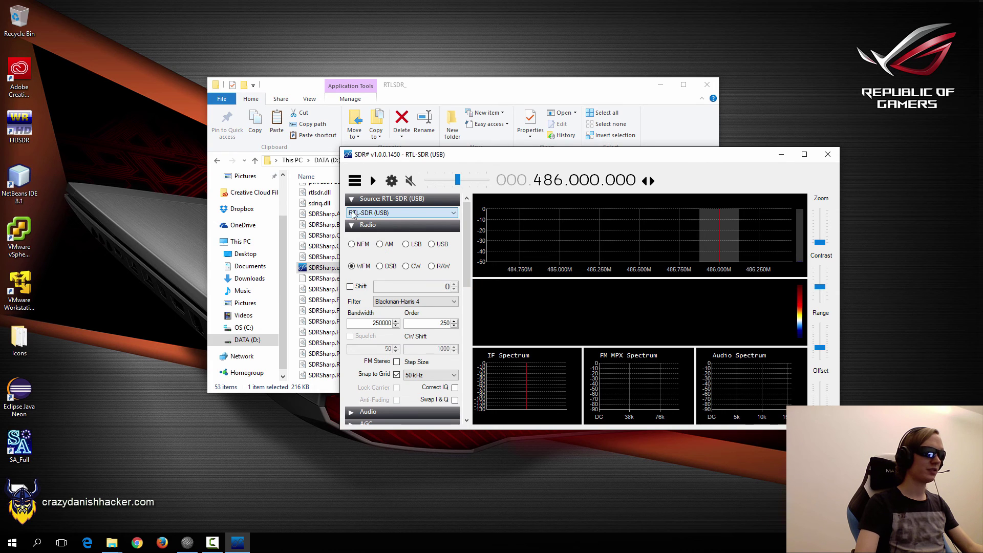
left_click(392, 181)
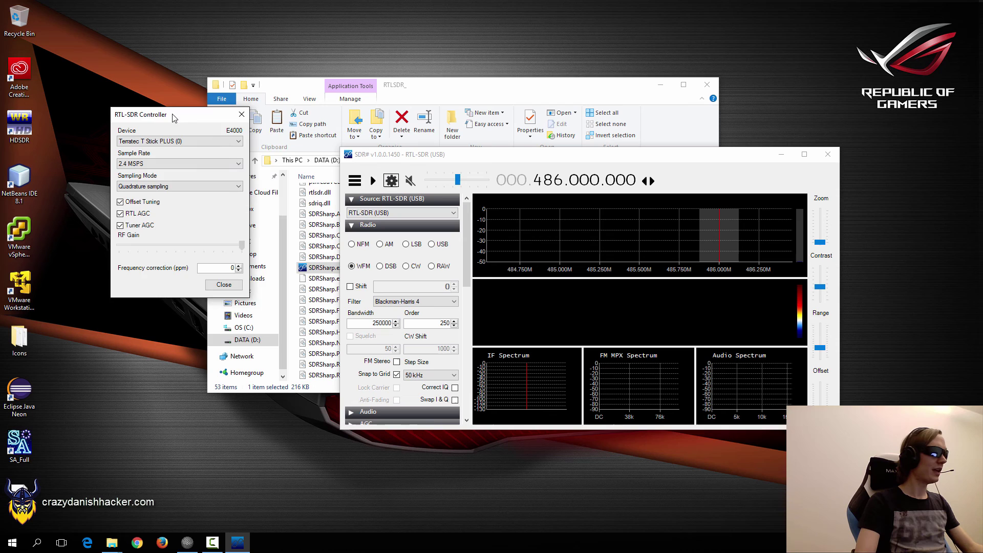
left_click_drag(174, 117, 291, 122)
left_click(279, 148)
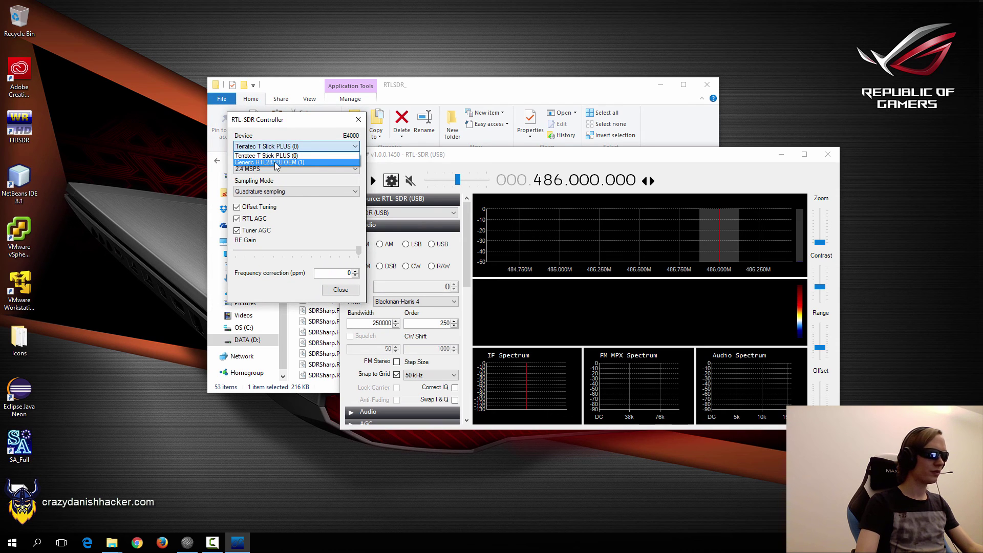
left_click(276, 163)
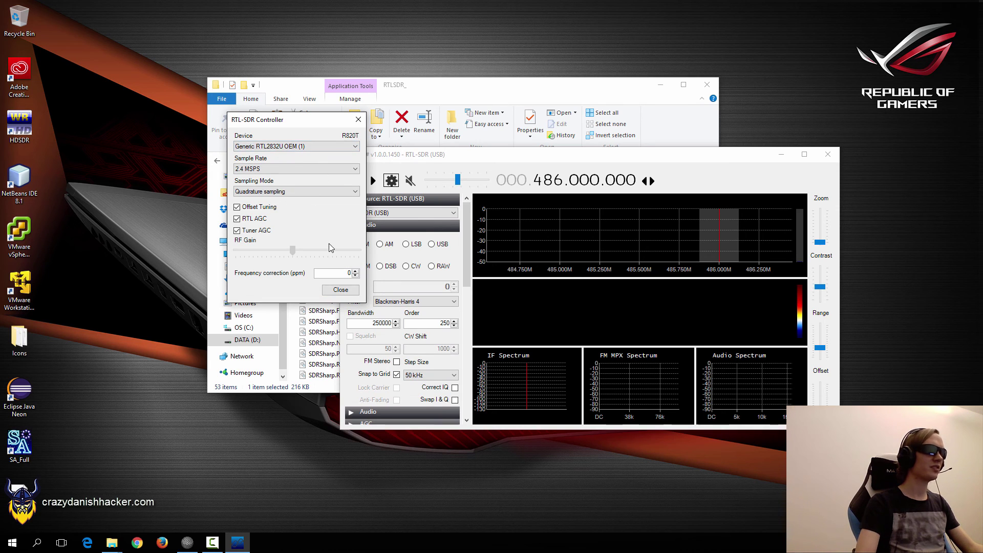
Confirm Generic RTL2832U OEM (1), close the device settings and start receiving.
left_click(300, 147)
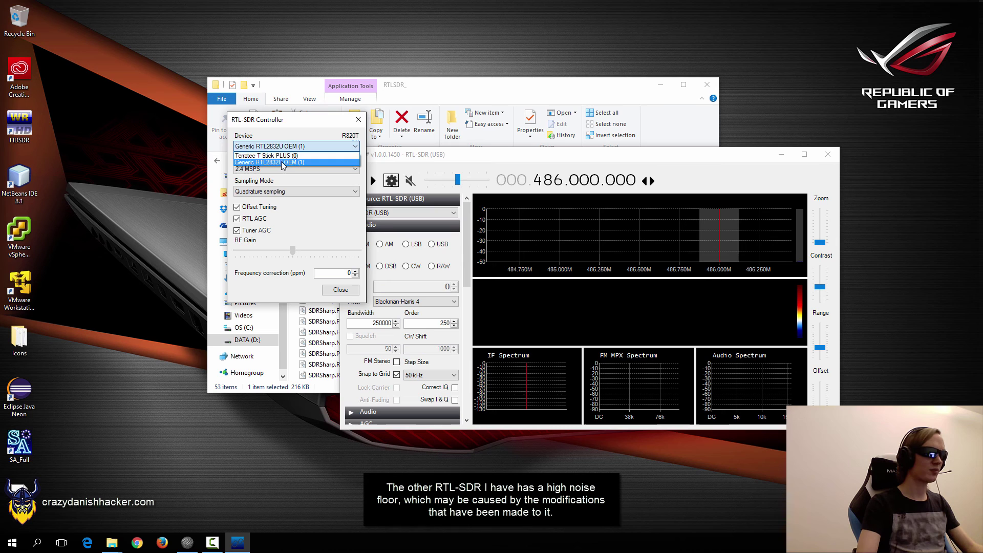
left_click(281, 163)
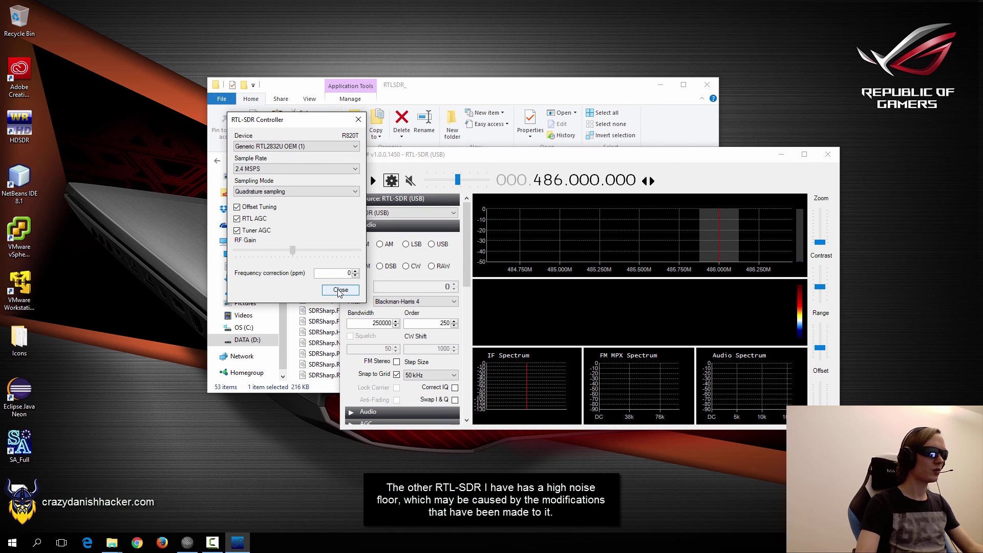
left_click(341, 292)
left_click(372, 181)
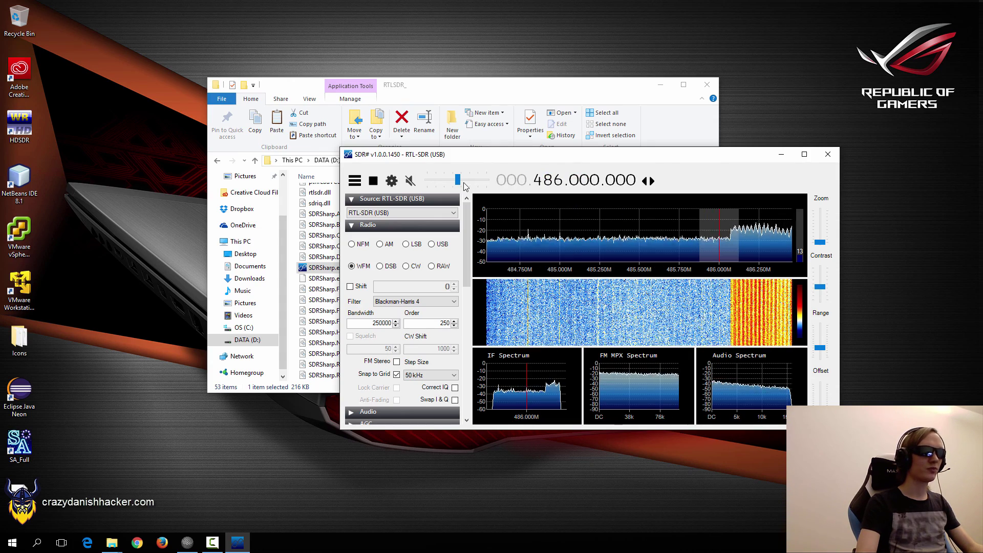
Stop reception, close SDR#, and minimize the RTLSDR_ folder window.
left_click(373, 180)
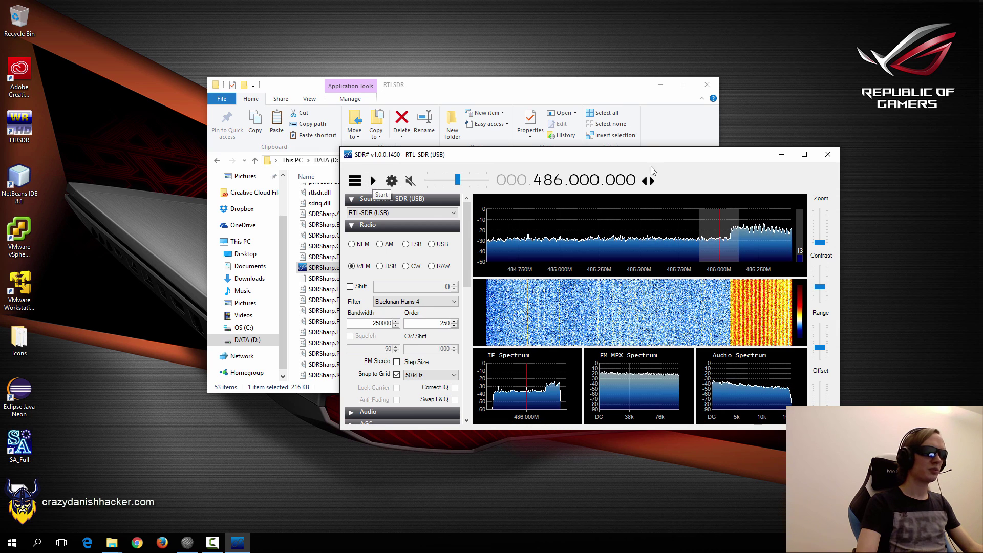
left_click(828, 154)
left_click_drag(509, 94, 570, 92)
left_click(721, 86)
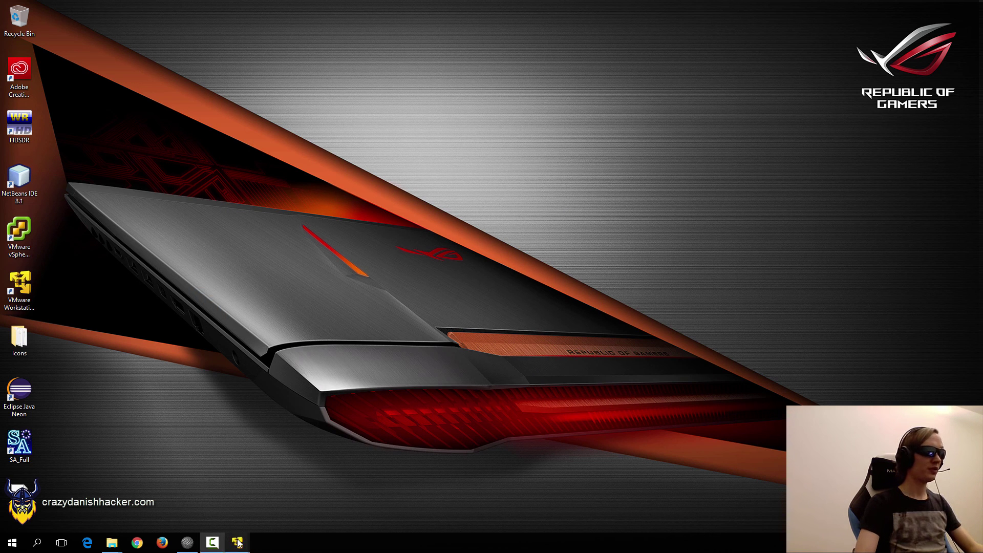
In the VMware Player library, select Ubuntu 64-bit - DVB-T Receiver and power it on.
left_click(238, 543)
left_click(279, 485)
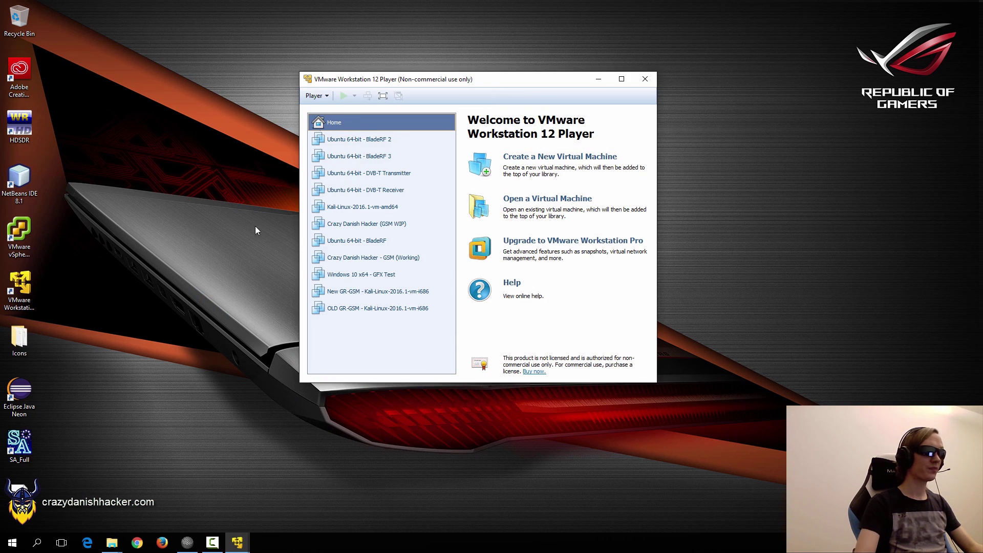
left_click_drag(427, 70, 431, 13)
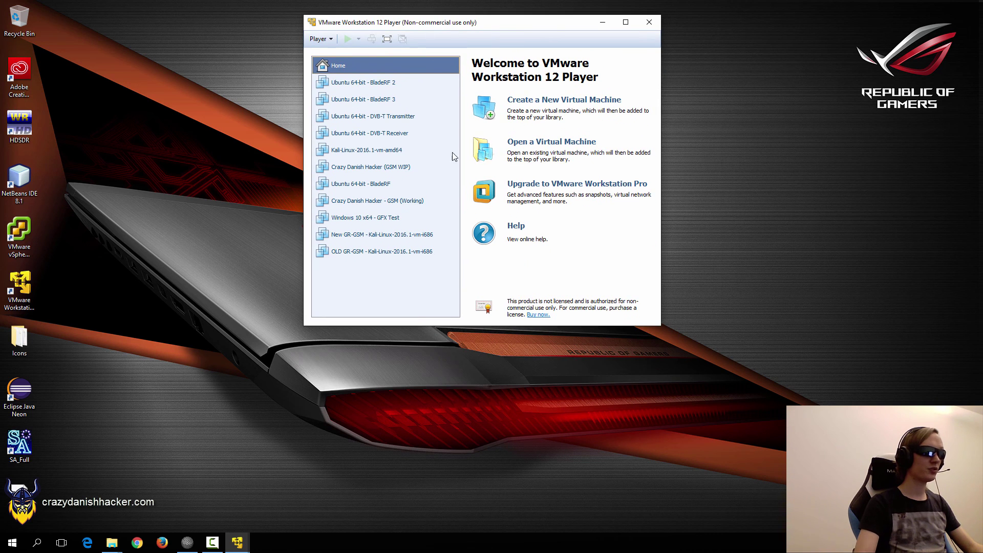
left_click(395, 121)
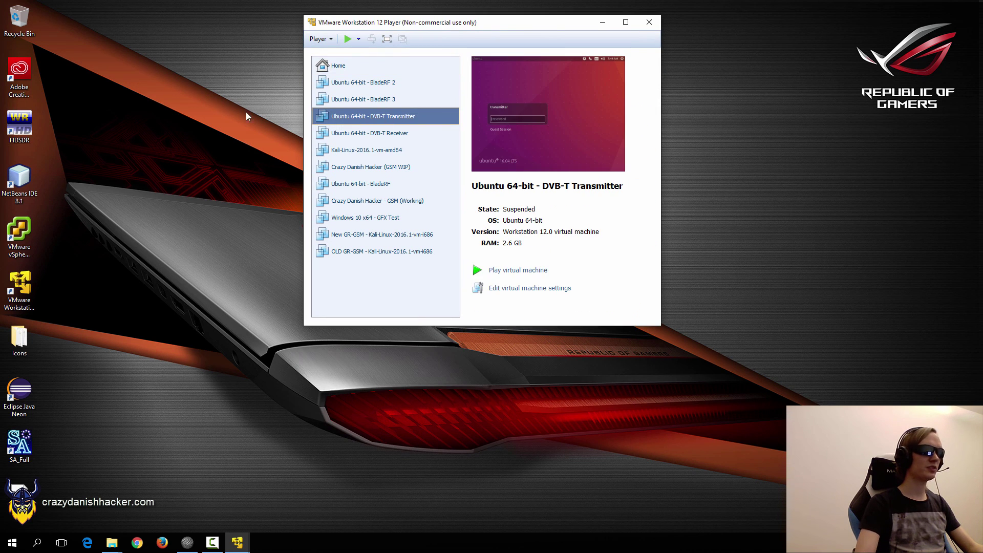
left_click(382, 133)
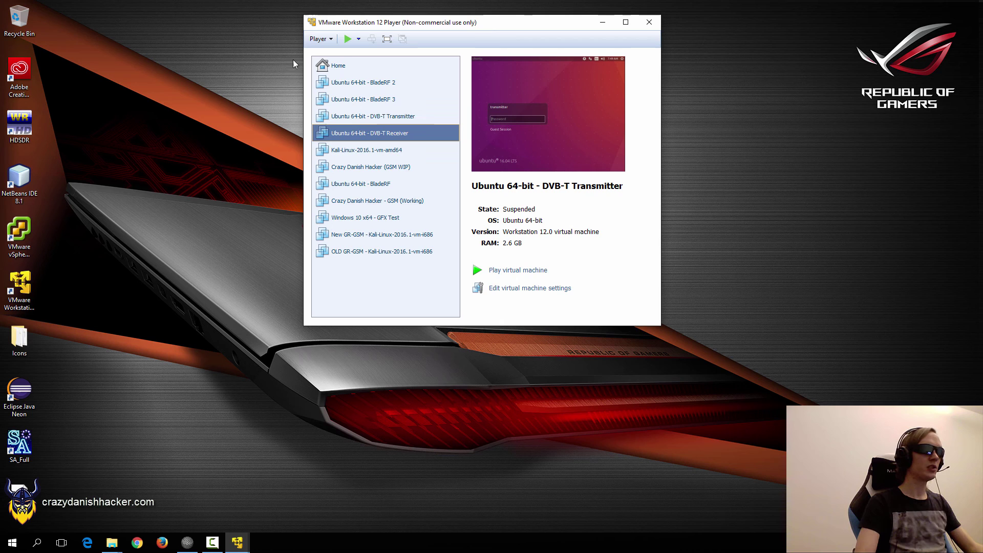
left_click_drag(390, 27, 397, 68)
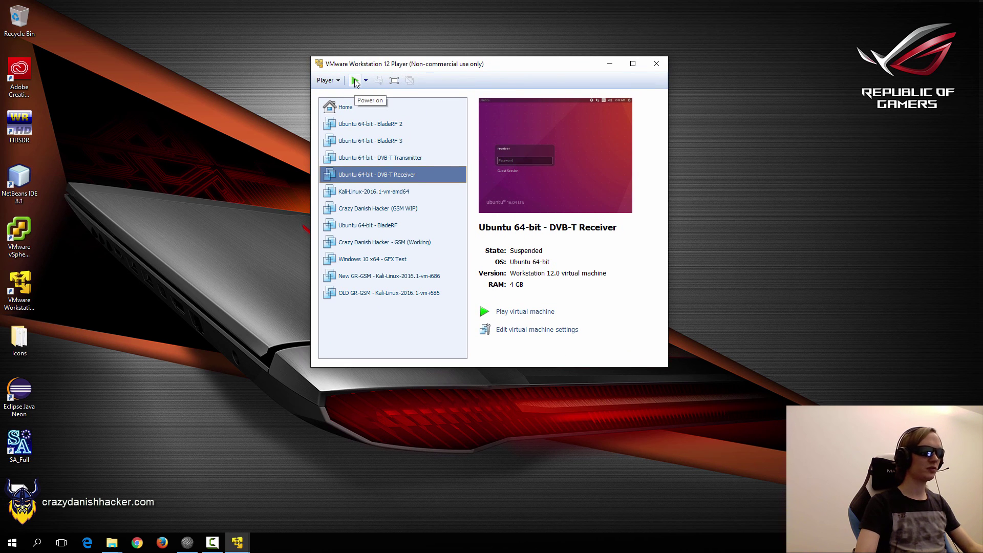
left_click(356, 81)
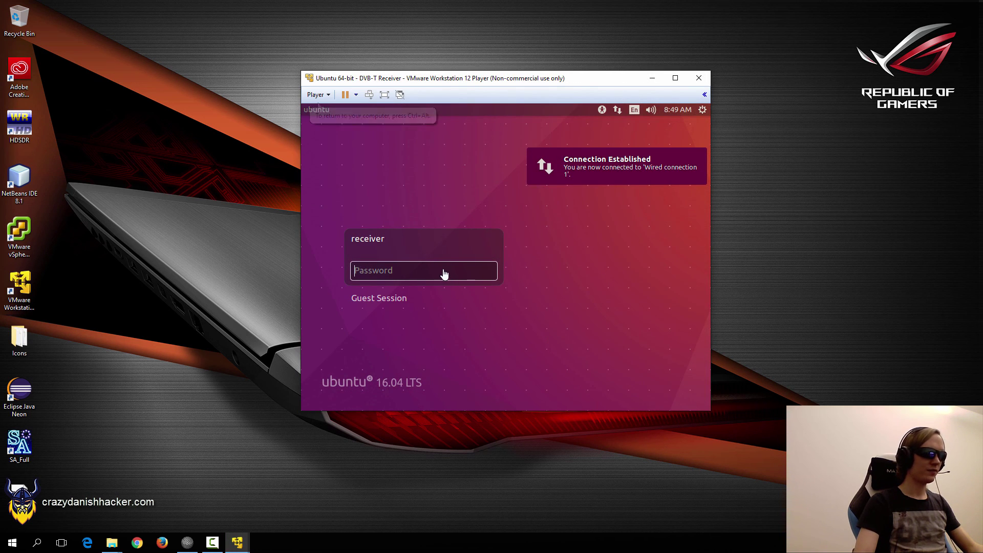
Log in with the account password and open a terminal from the desktop menu.
left_click(445, 275)
type("*******")
key("Return")
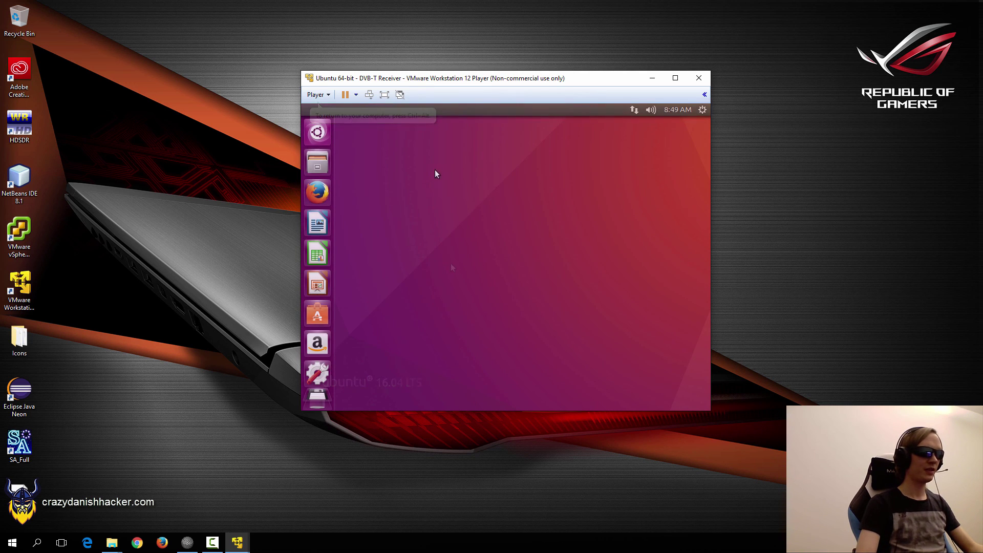
right_click(420, 152)
left_click(457, 187)
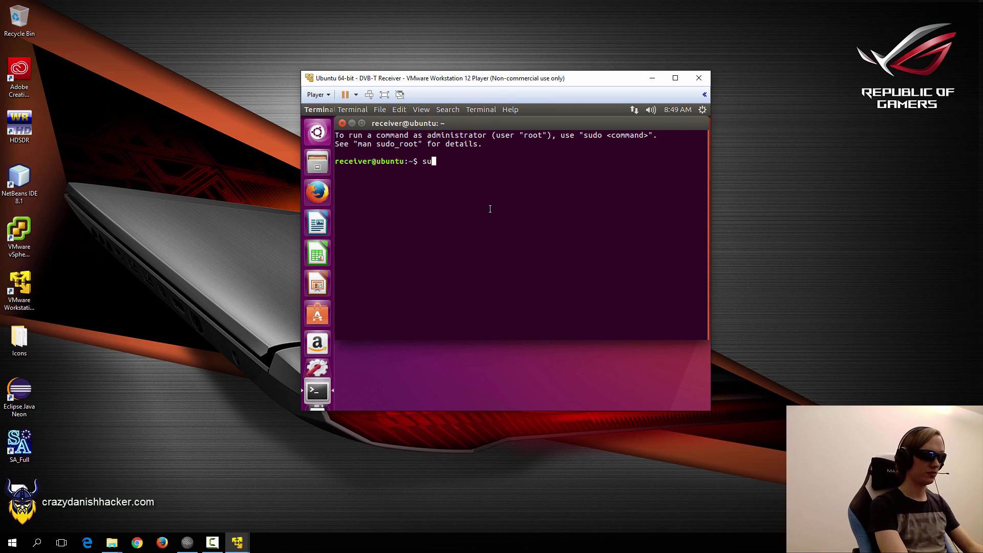
Run sudo apt-get clean, then sudo apt-get update.
type("sudo apt-get clean")
key("Return")
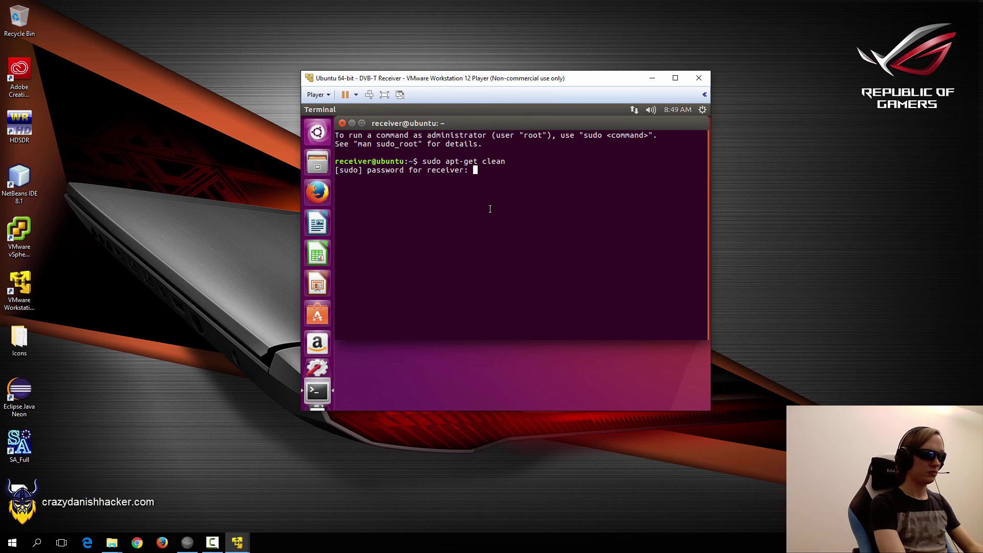
key("Return")
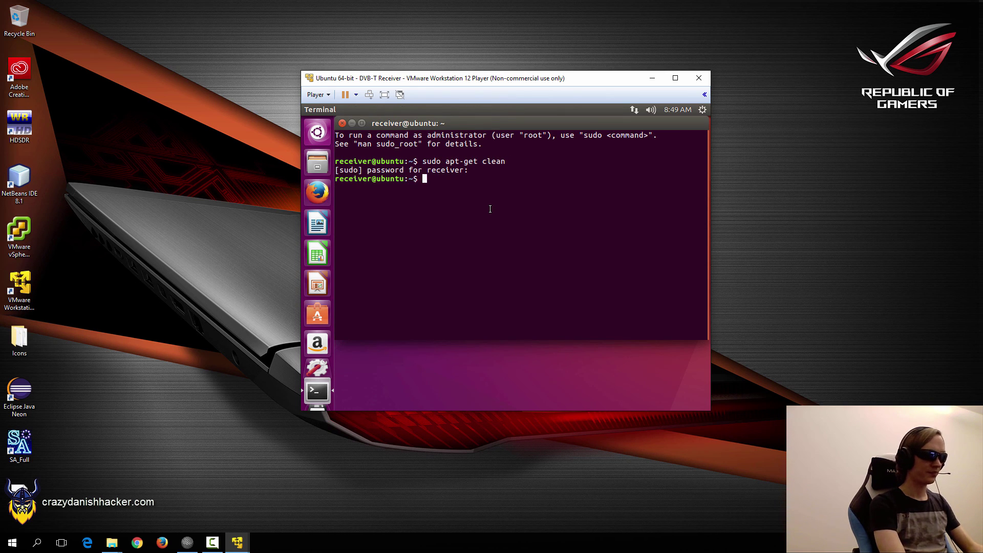
key("Up")
key("BackSpace")
key("BackSpace")
key("BackSpace")
key("BackSpace")
key("BackSpace")
type("update")
key("Return")
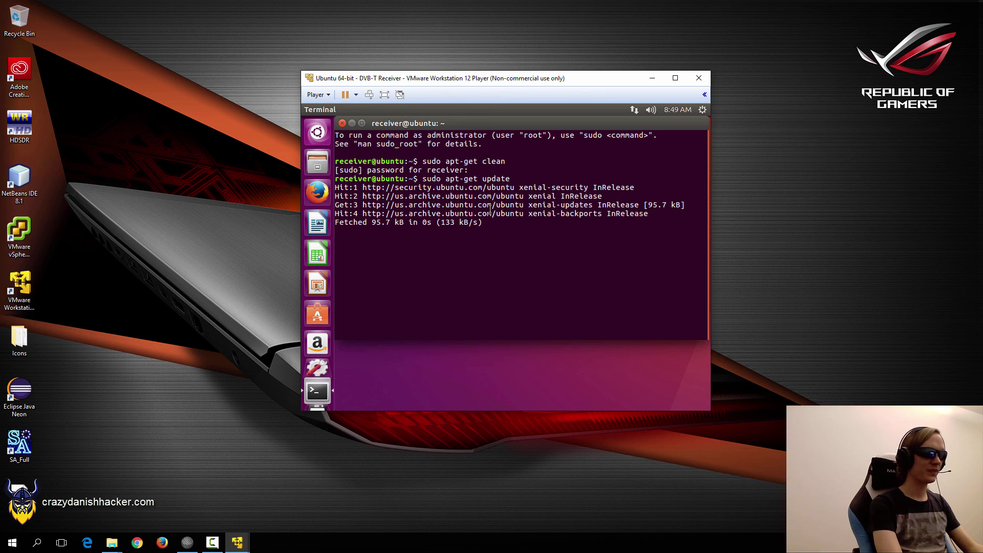
Open /etc/apt/sources.list in nano, discard the unwritable attempt, and reopen it with sudo.
key("ctrl+c")
key("ctrl+c")
key("ctrl+c")
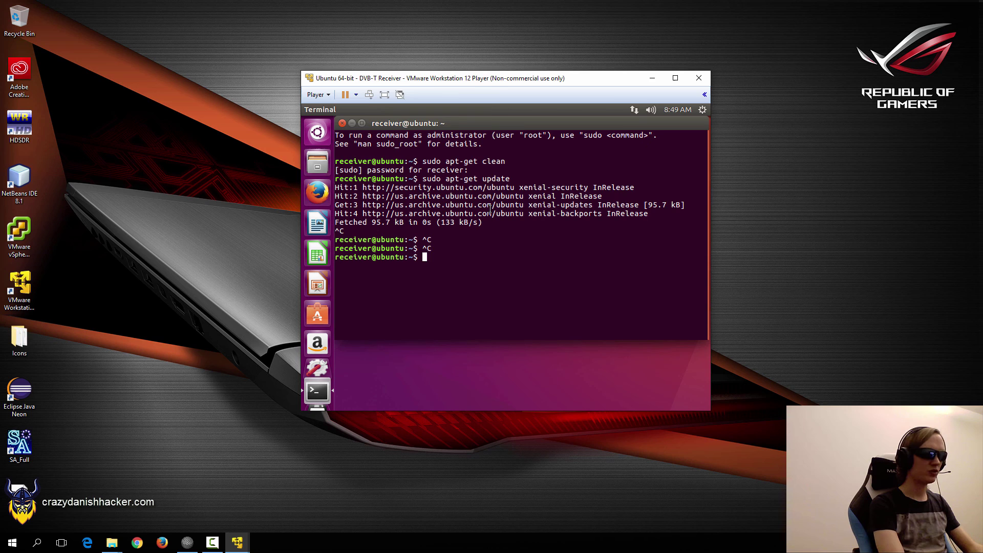
type("nano /et")
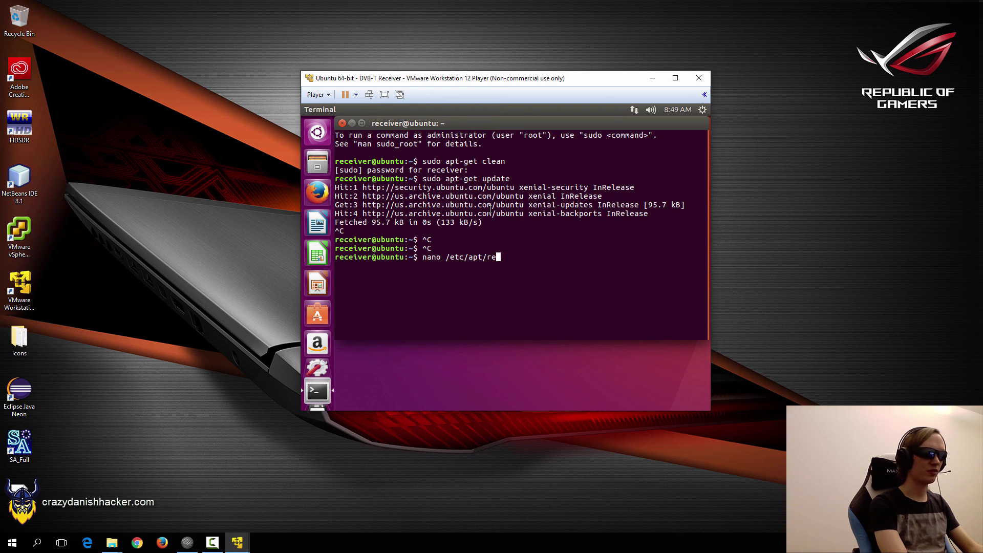
type("c/apt/sources.")
key("Return")
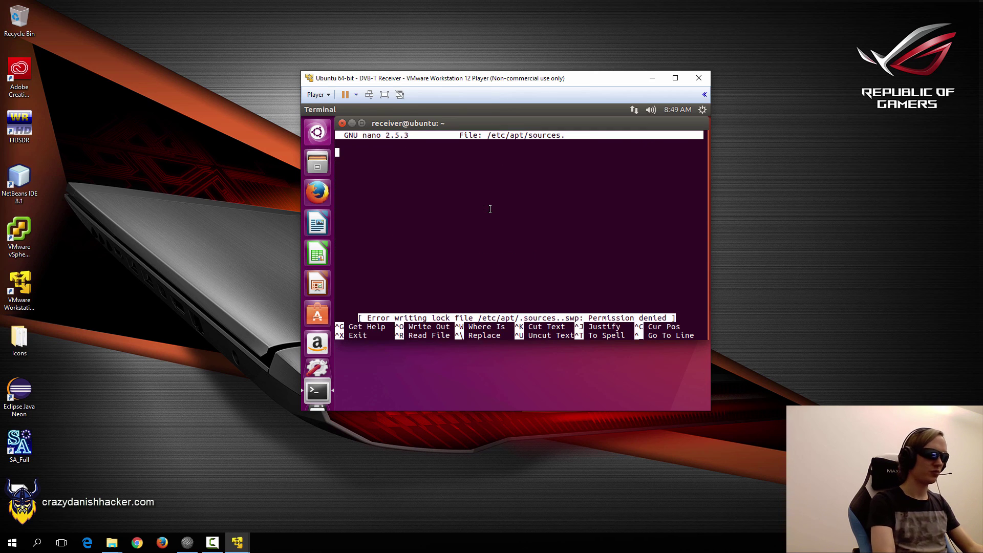
key("ctrl+x")
key("Up")
type("list")
key("Return")
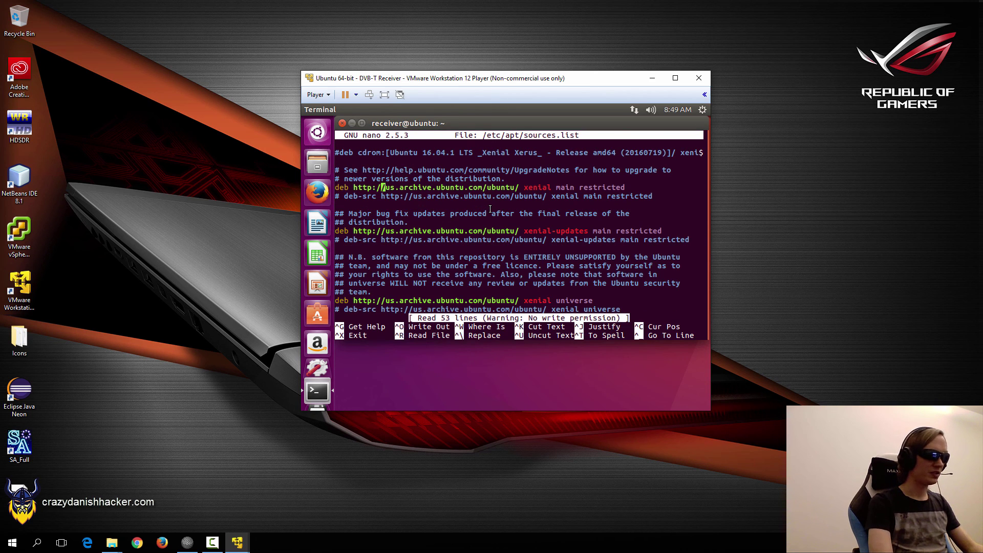
key("Delete")
key("Delete")
key("Delete")
key("ctrl+x")
key("n")
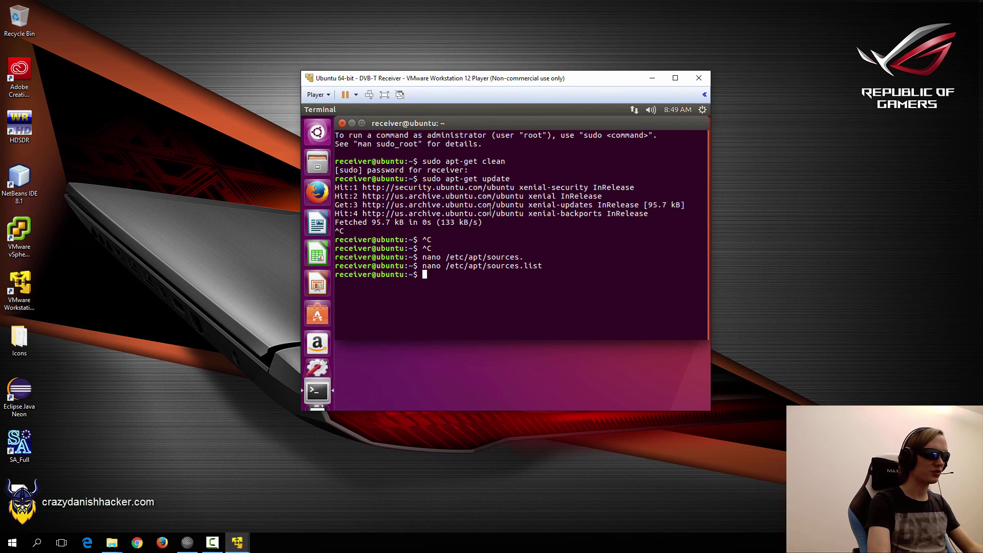
key("Up")
key("Home")
type("sudo")
key("Return")
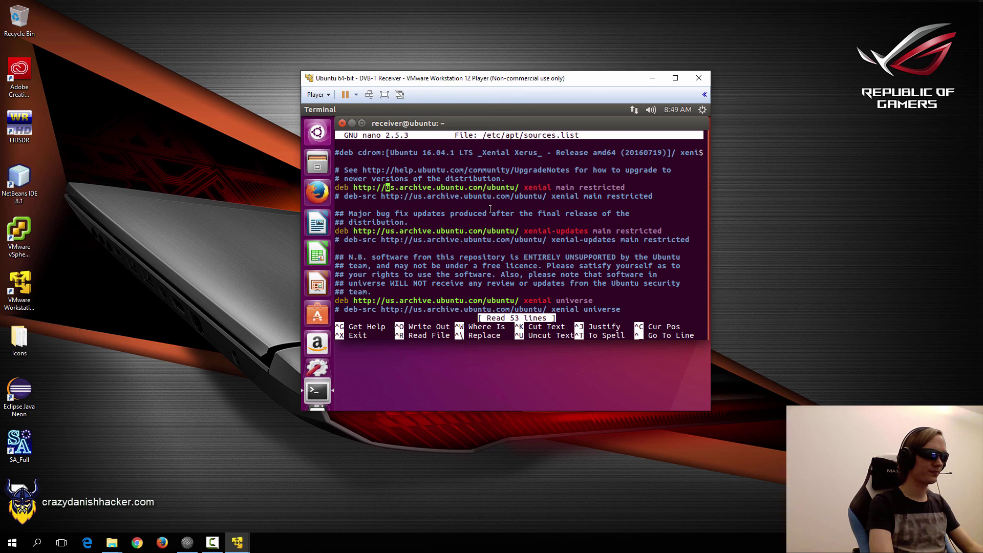
Delete 'us.' from each deb line, including xenial-updates, universe and multiverse.
key("Delete")
key("Delete")
key("Delete")
key("Down")
key("Delete")
key("Delete")
key("Delete")
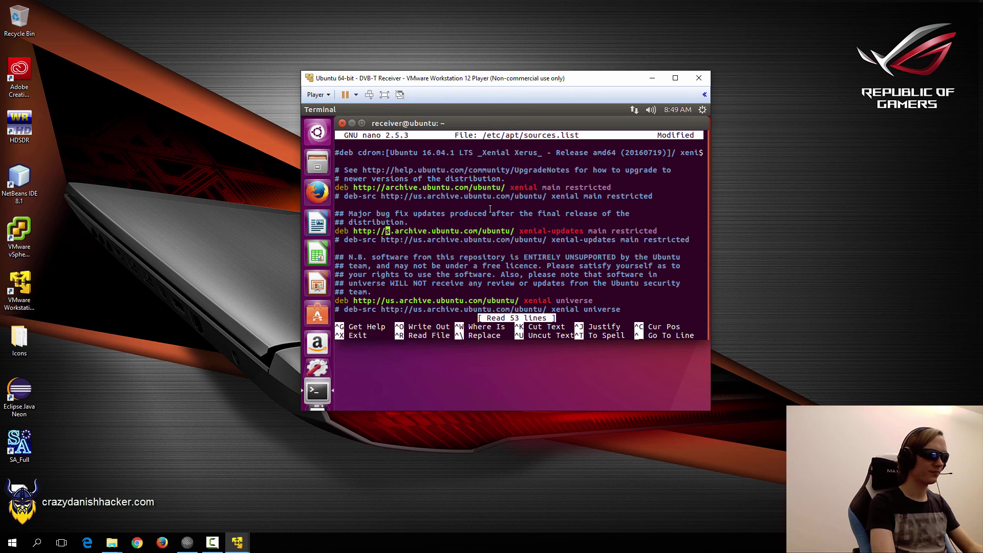
key("Down")
key("Delete")
key("Delete")
key("Delete")
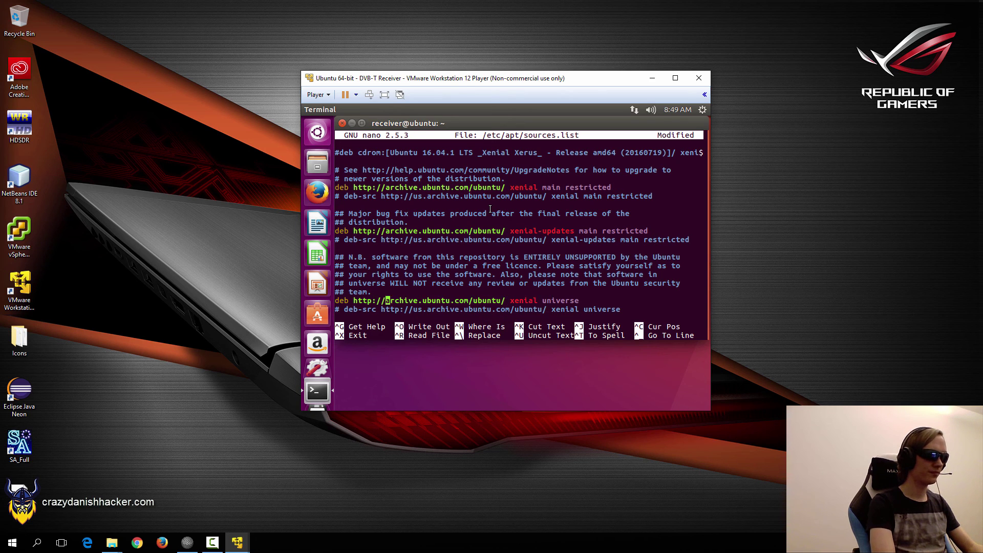
key("Down")
key("Down")
key("Down")
key("Down")
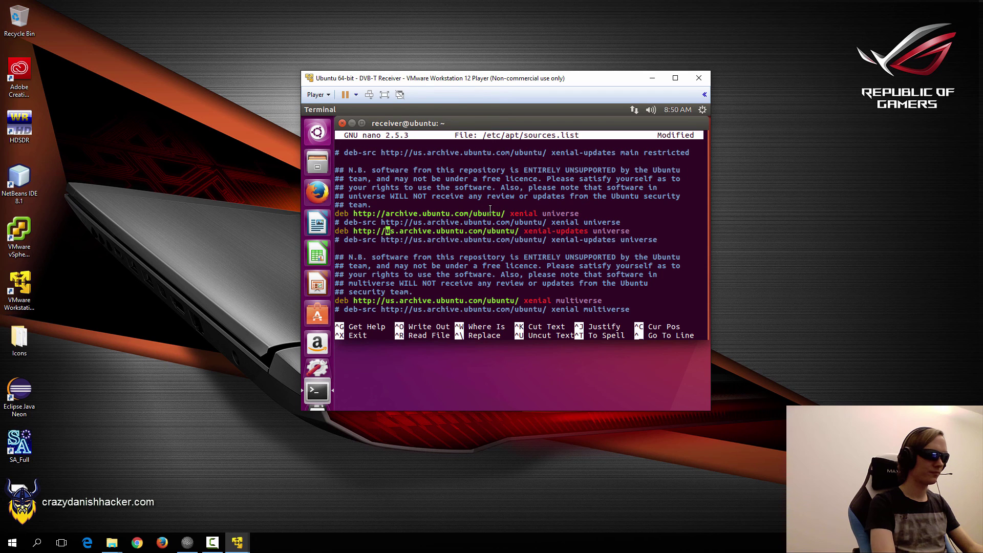
key("Delete")
key("Delete")
key("Delete")
key("Down")
key("ctrl+w")
key("Escape")
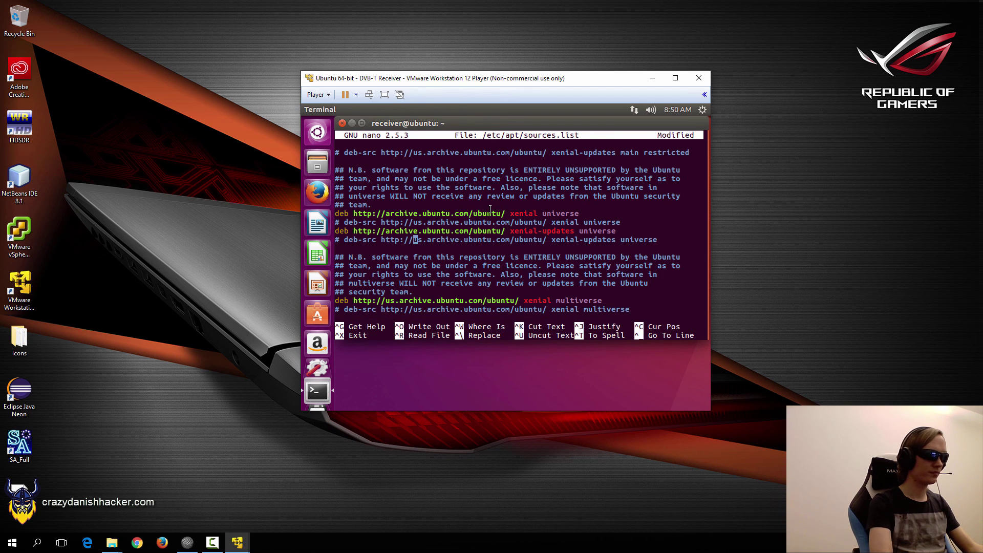
key("Delete")
key("Delete")
key("Delete")
key("Page_Up")
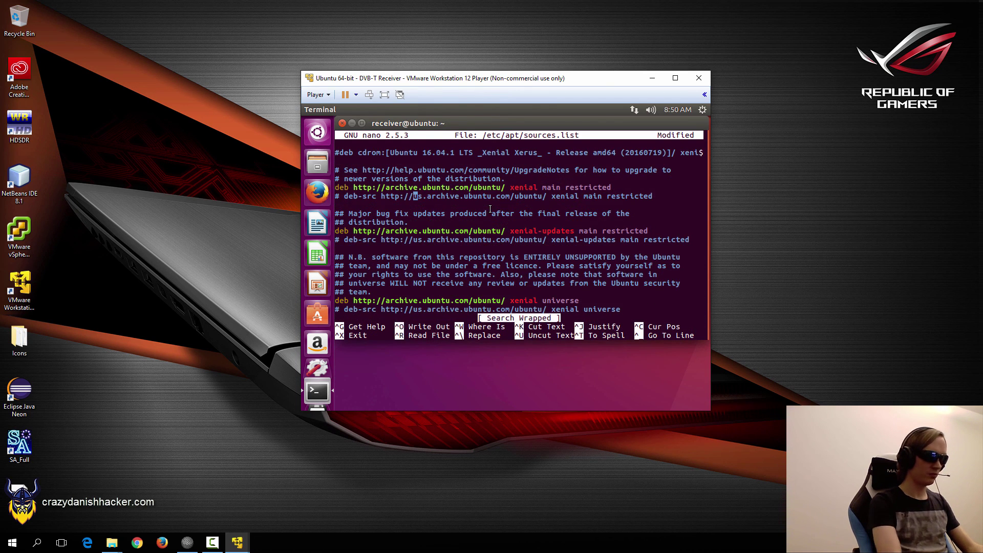
Save sources.list under its existing name and exit nano.
key("ctrl+o")
key("Return")
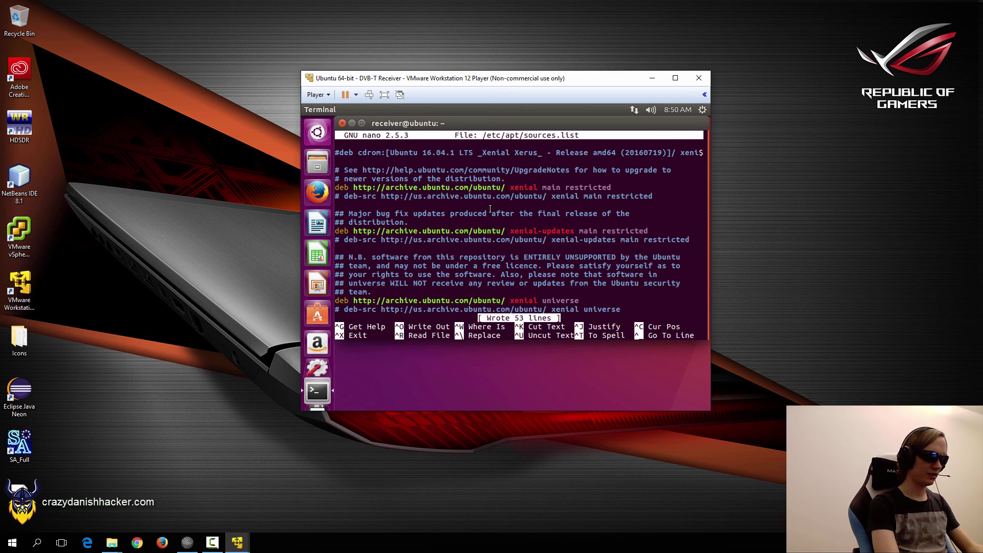
key("ctrl+x")
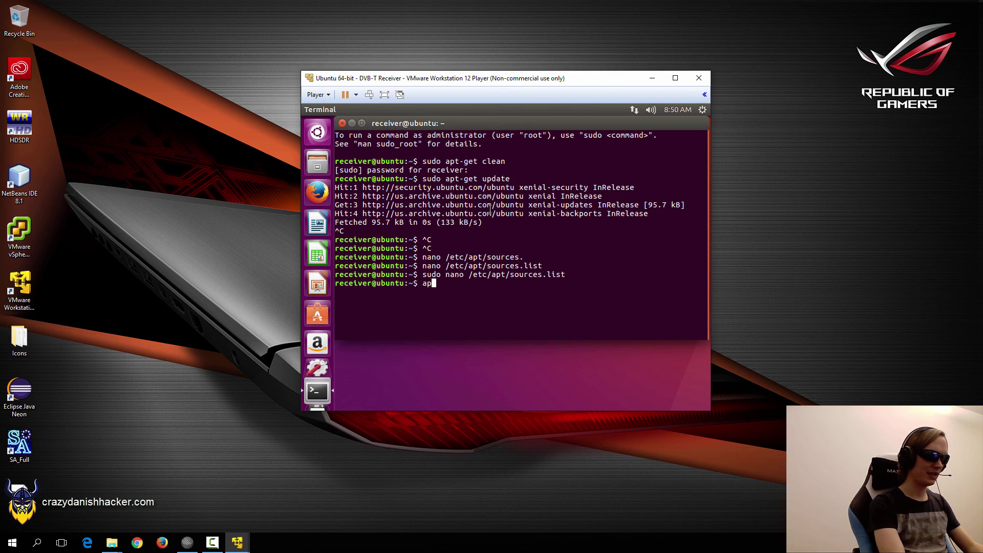
Run sudo apt-get clean, then sudo apt-get update against archive.ubuntu.com.
type("apt-get clean")
key("Home")
type("sudo")
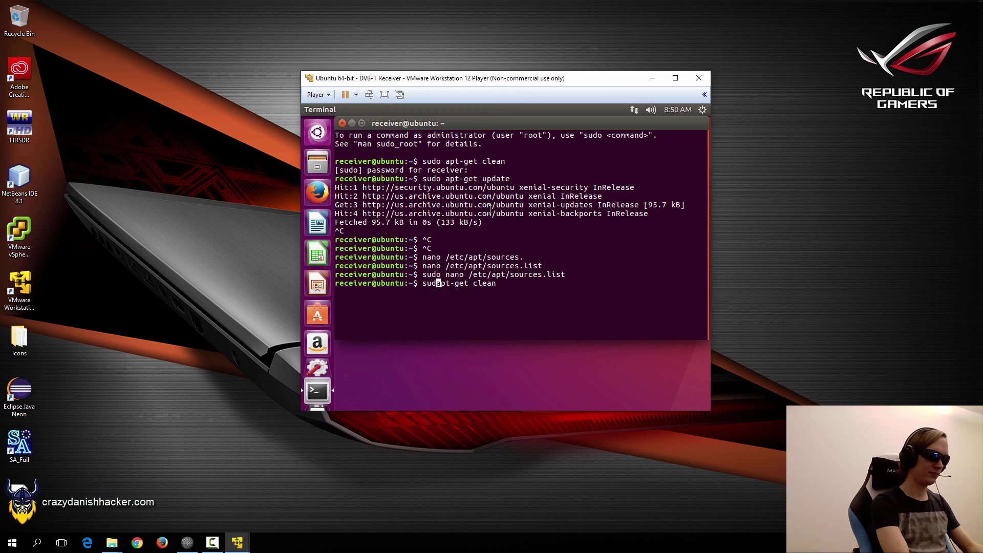
key("Return")
key("Up")
key("BackSpace")
key("BackSpace")
key("BackSpace")
key("BackSpace")
key("BackSpace")
type("update")
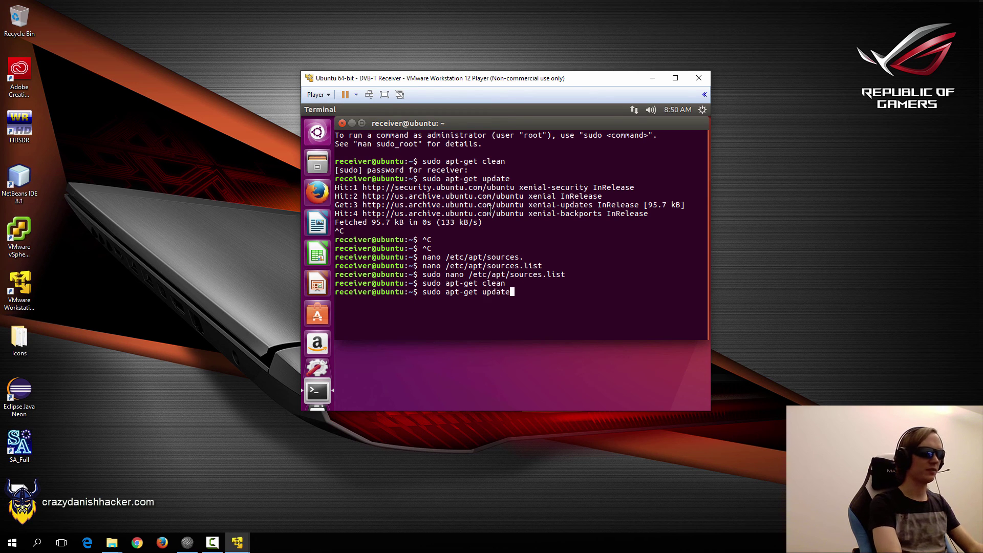
key("Return")
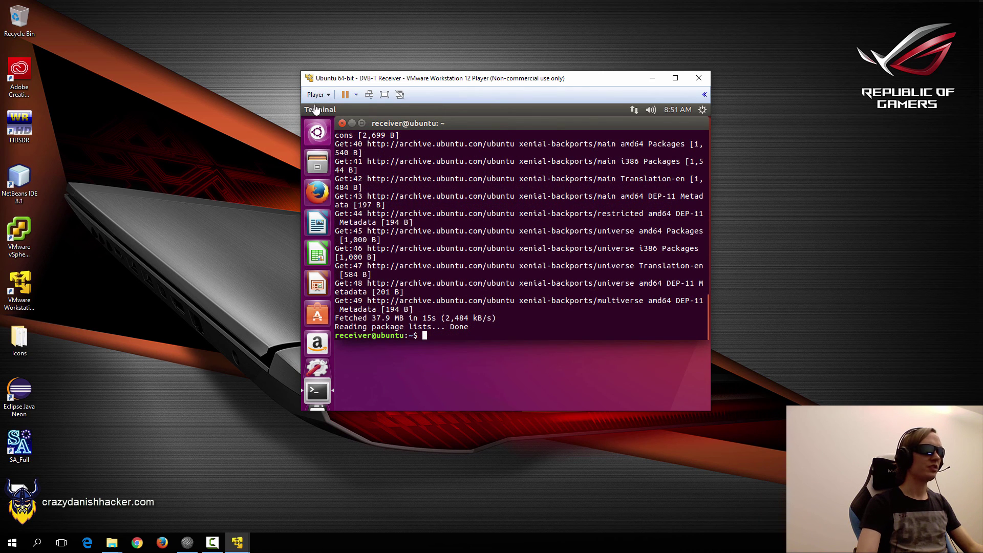
left_click(316, 94)
mouse_move(379, 161)
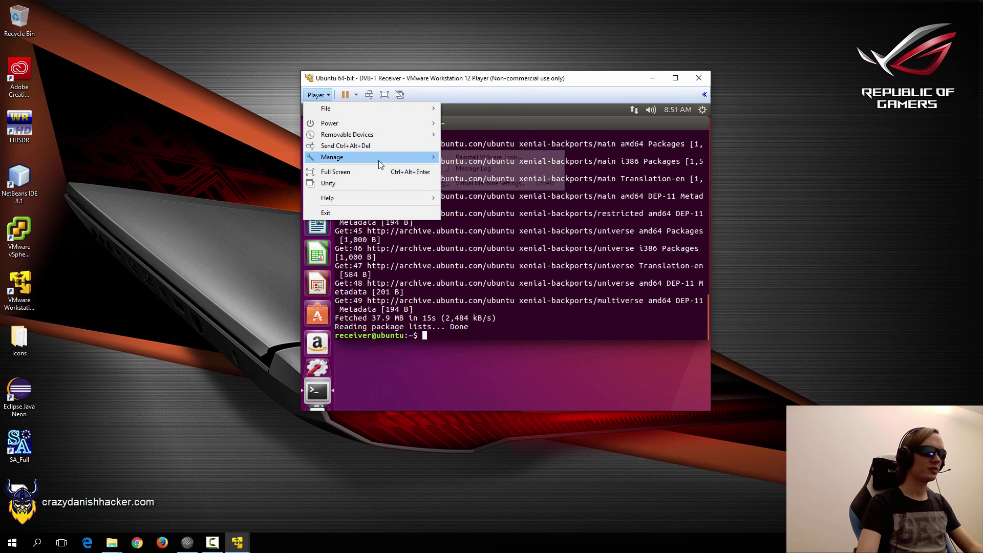
left_click(484, 184)
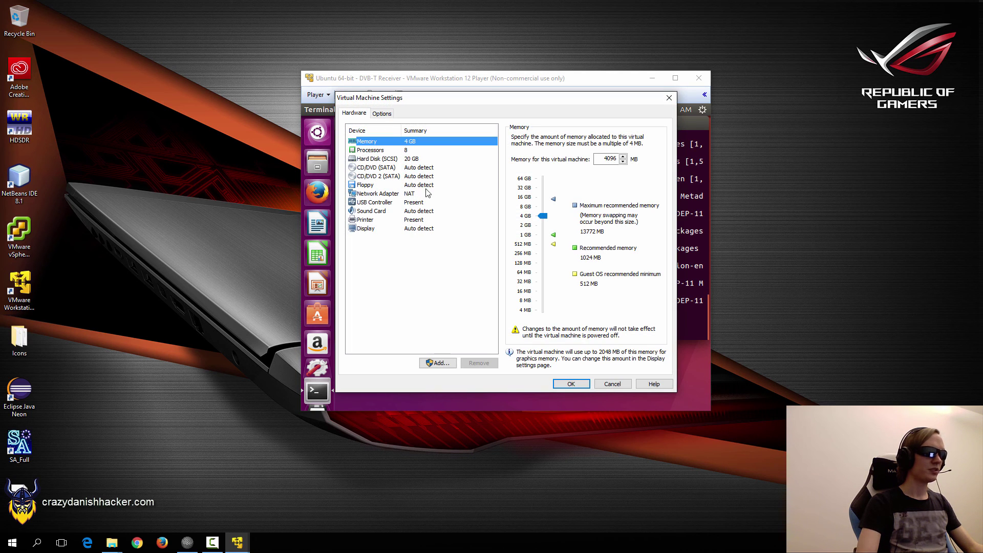
left_click(379, 150)
left_click(392, 228)
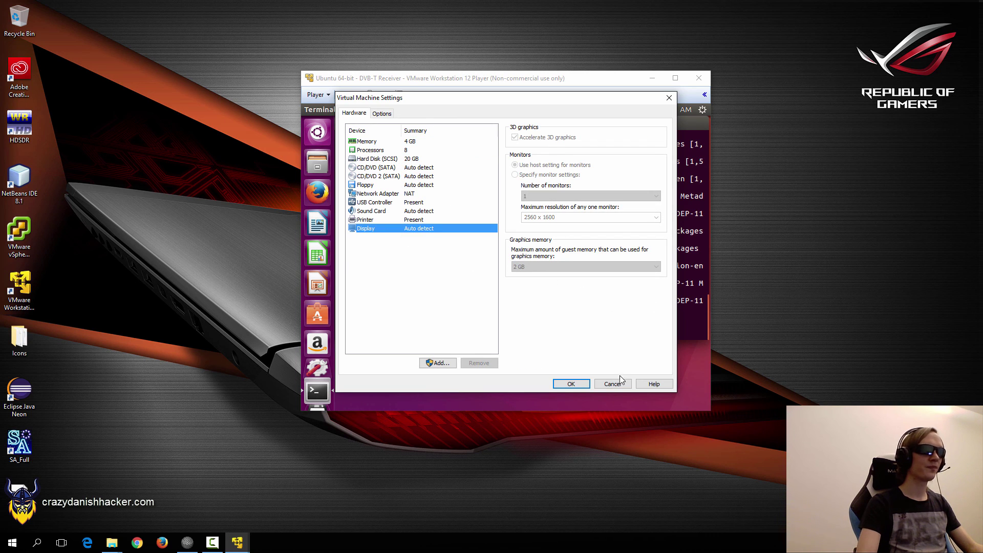
left_click_drag(613, 388, 611, 367)
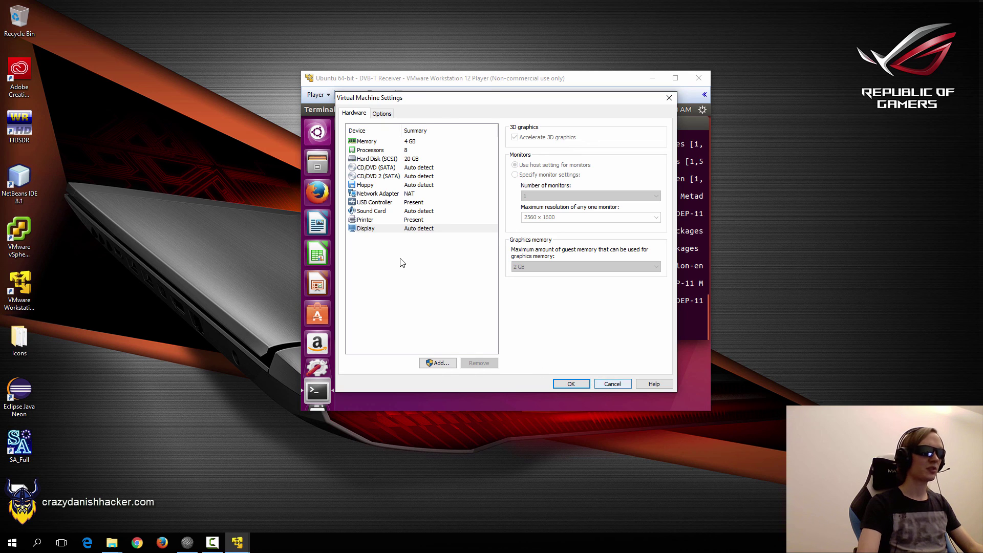
left_click(613, 385)
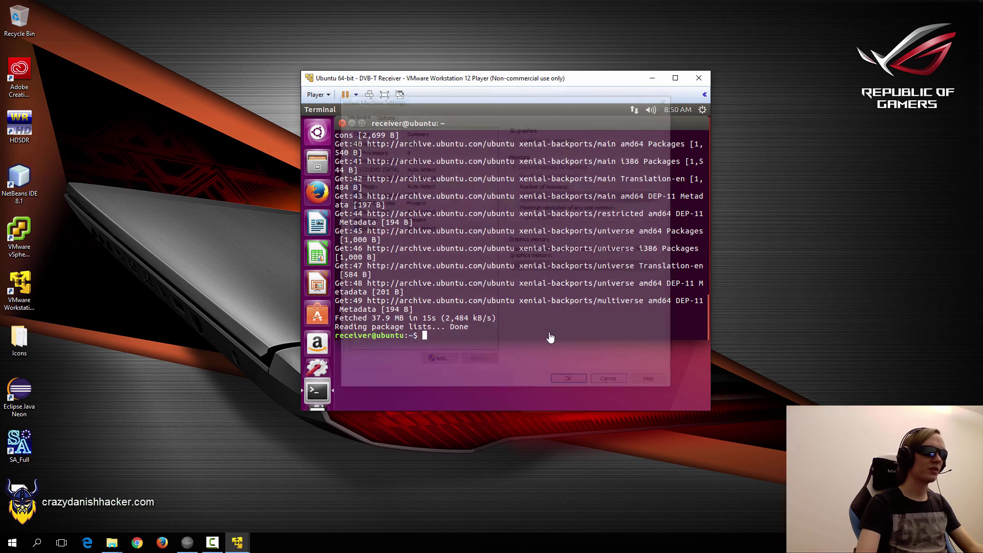
left_click_drag(504, 83, 449, 81)
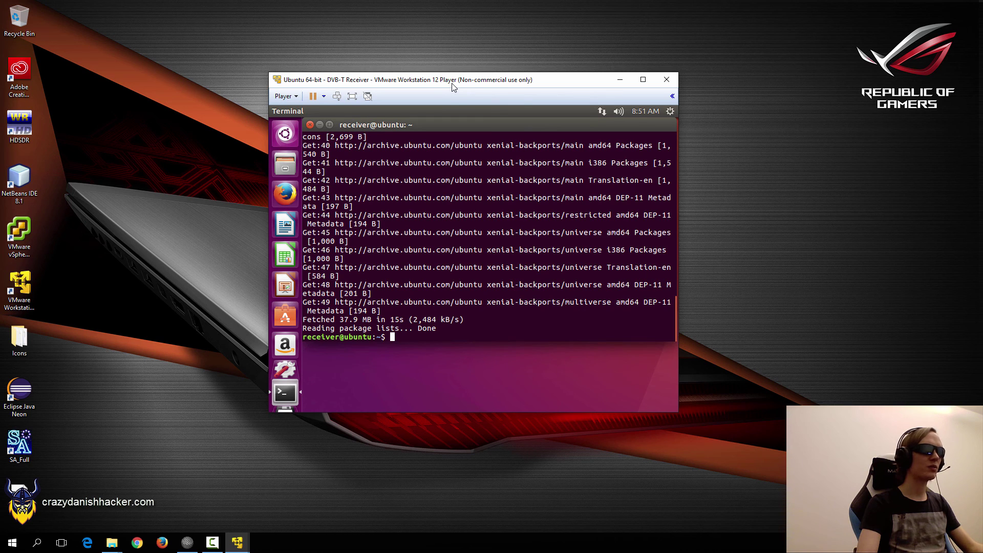
left_click_drag(447, 87, 452, 94)
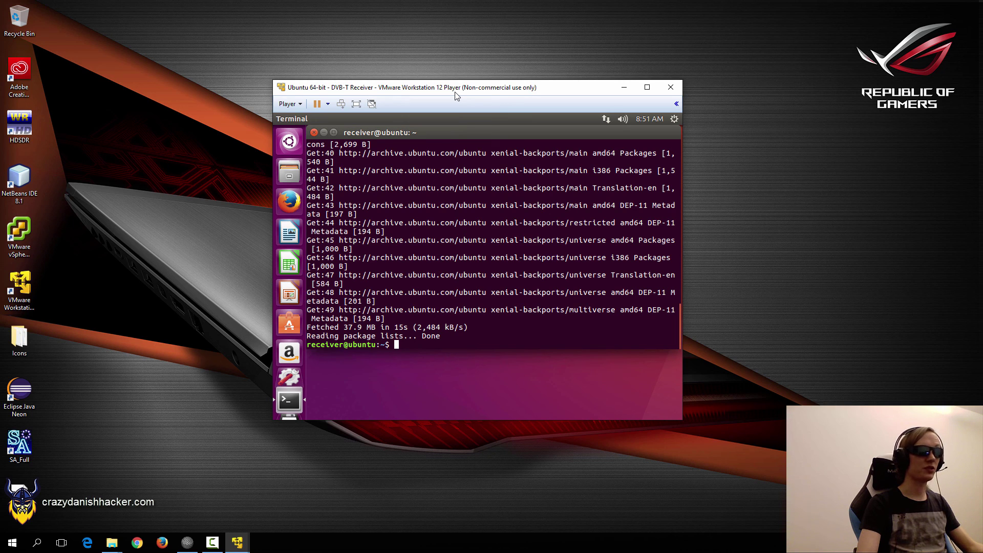
left_click_drag(456, 94, 443, 93)
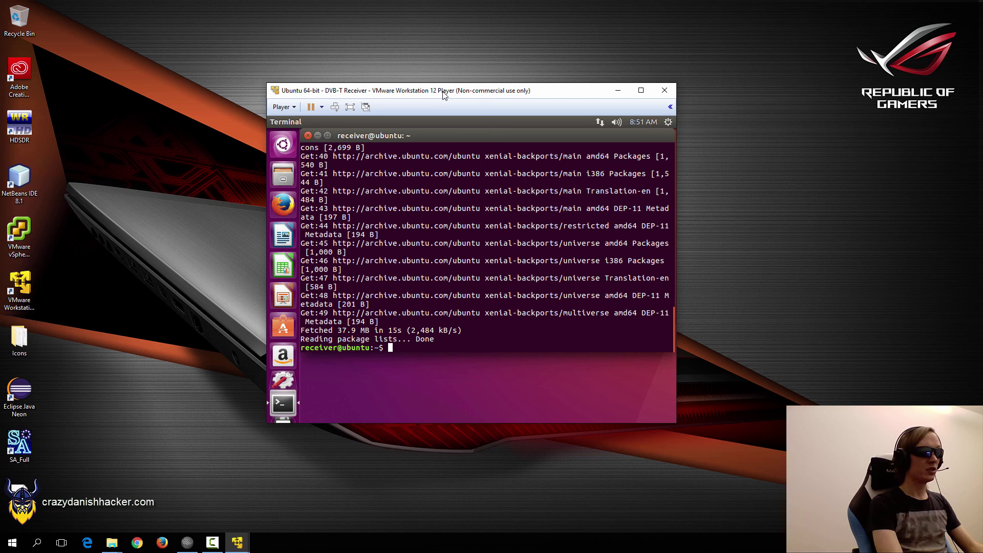
Clear the terminal and run sudo apt-get install mplayer w-scan, answering Y.
type("clear")
key("Return")
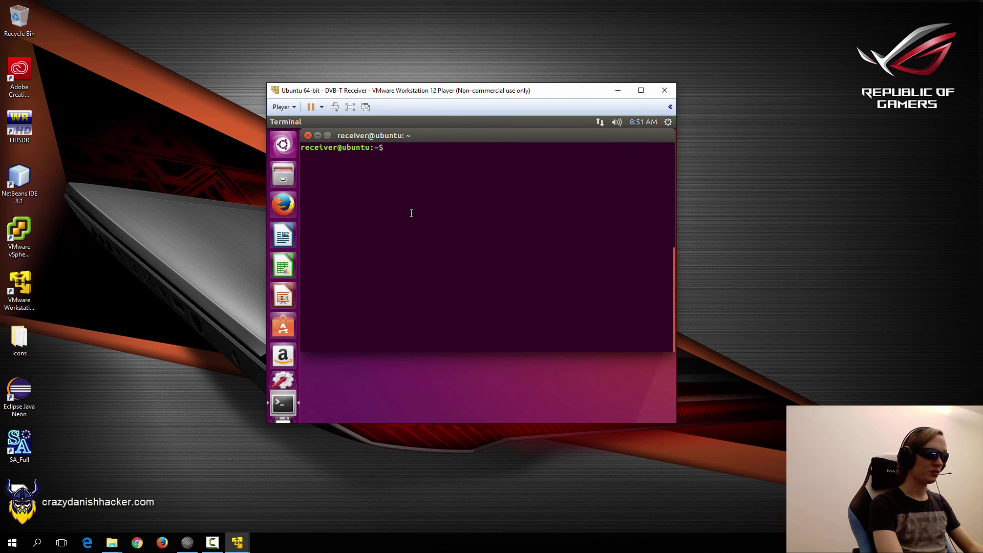
type("sudo")
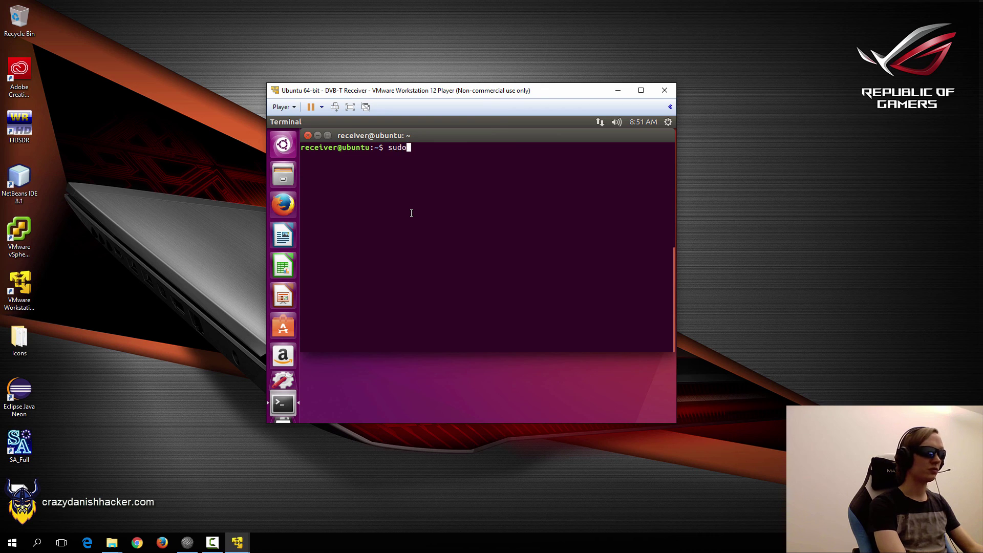
type(" apt-get mplayer")
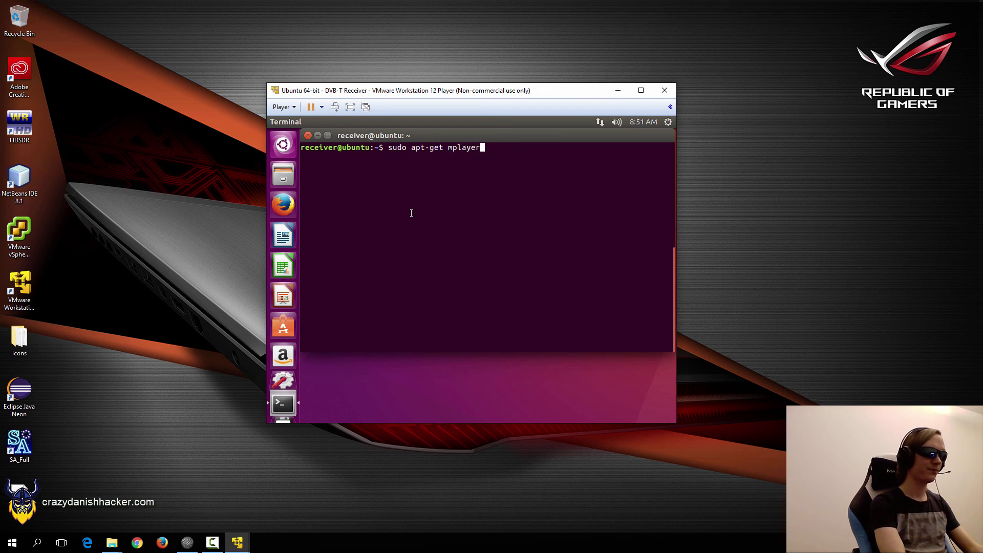
type("install")
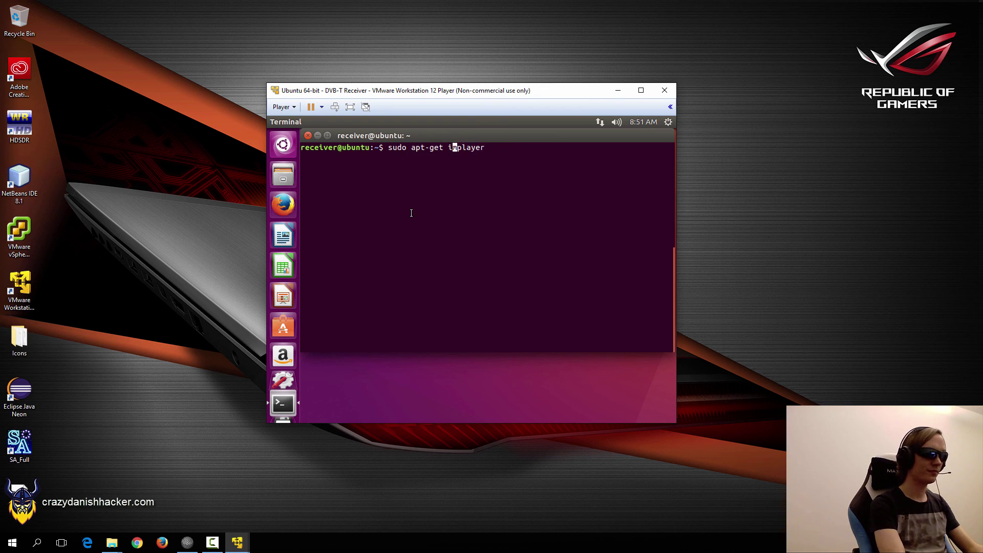
key("End")
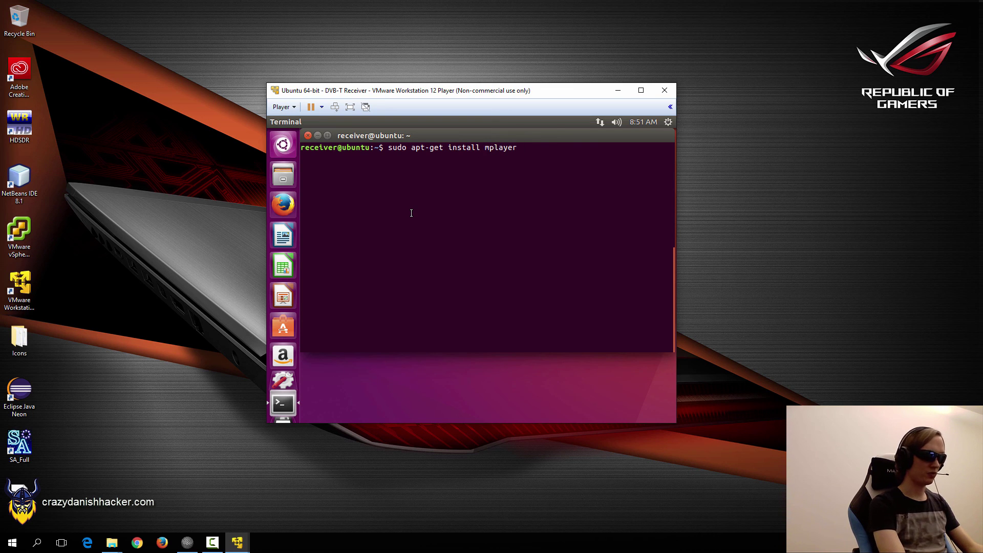
type("w-scan")
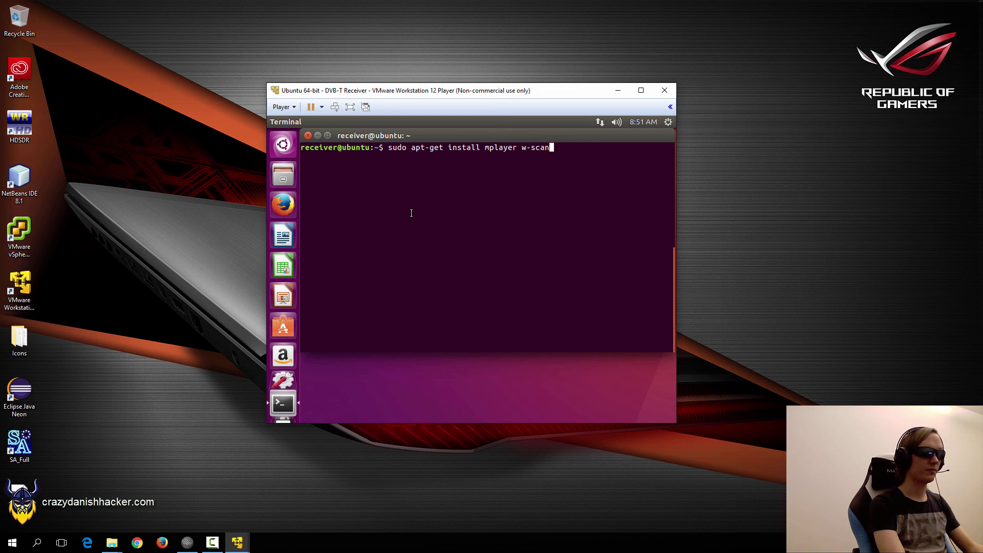
key("Return")
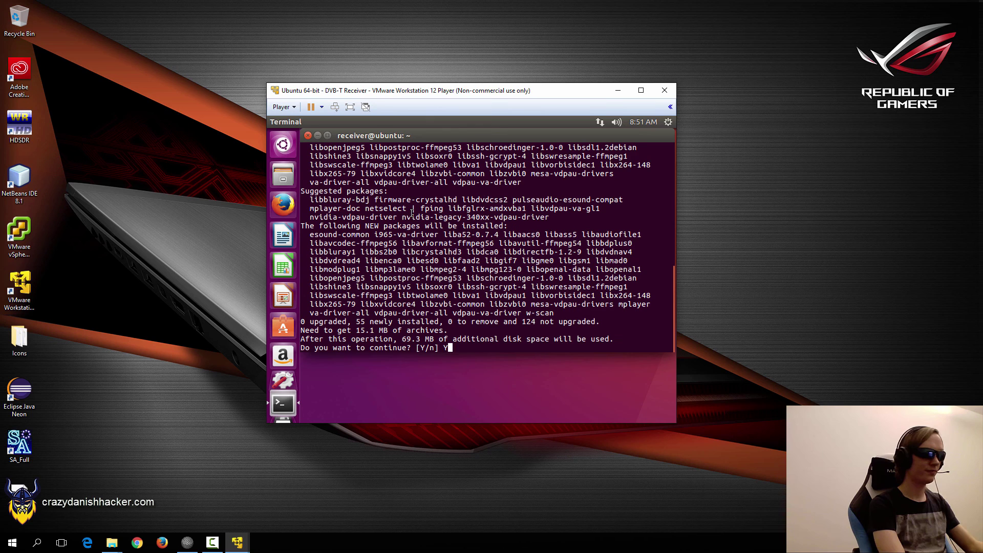
type("Y")
key("Return")
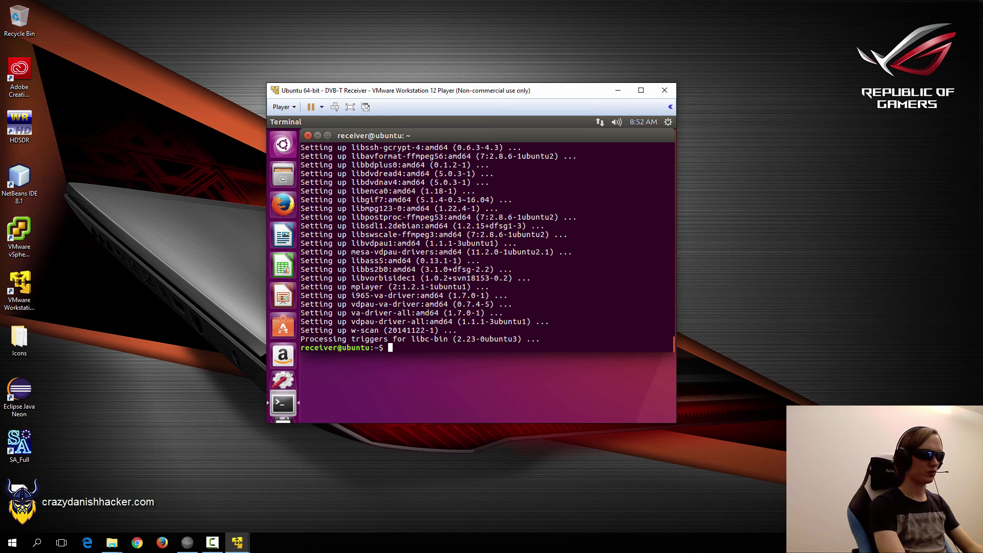
Check for iostat and try installing it by that name, then abandon the attempt.
type("iostat")
key("Return")
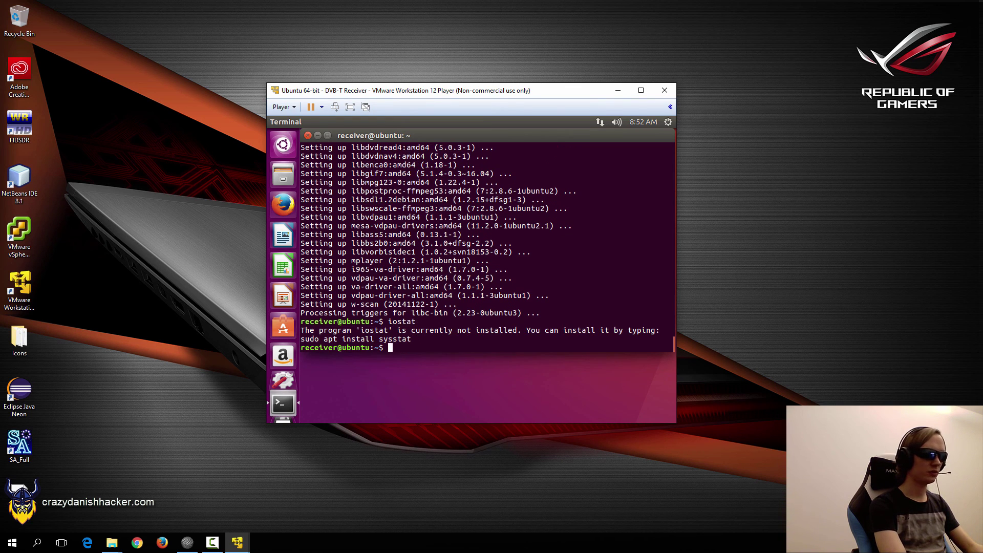
type("sudo apt-get instal")
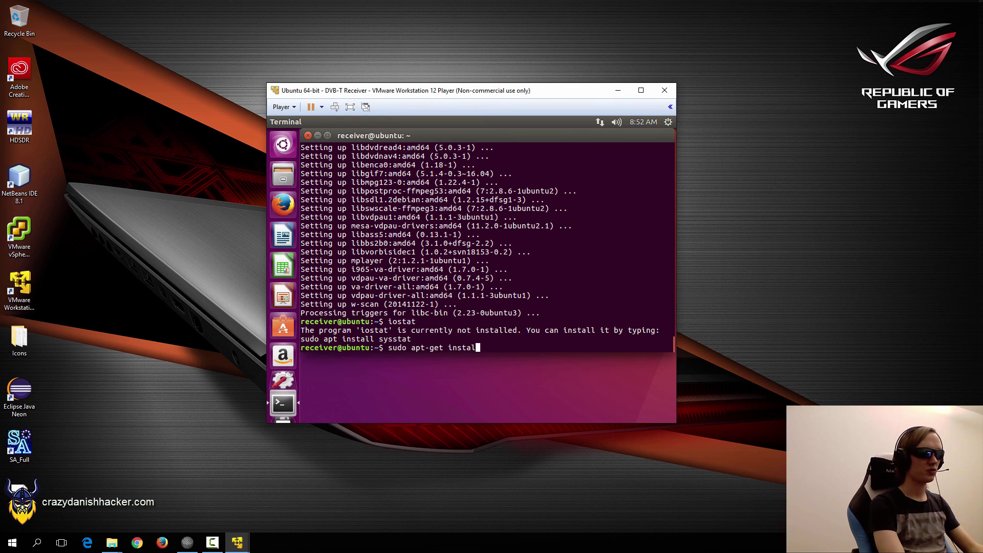
type("l iostat")
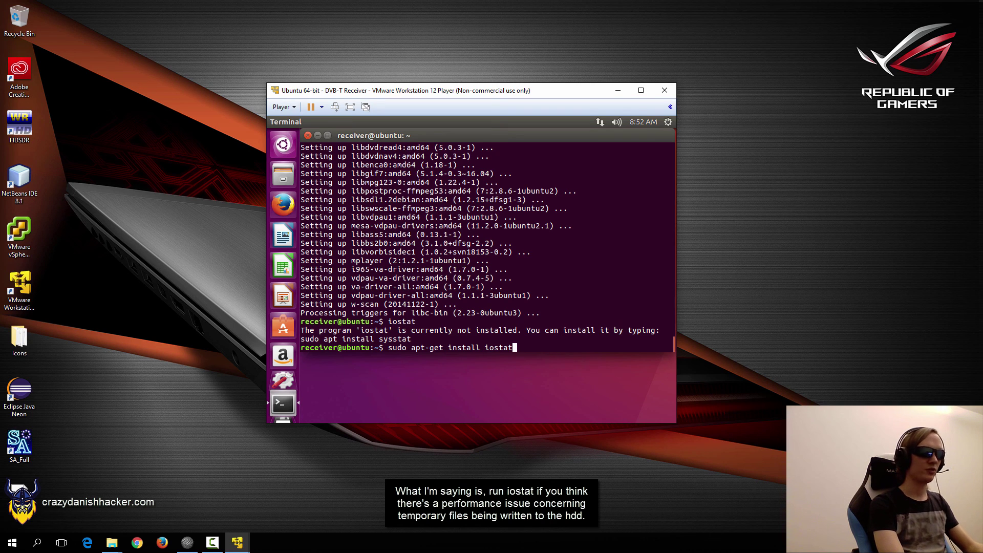
key("Return")
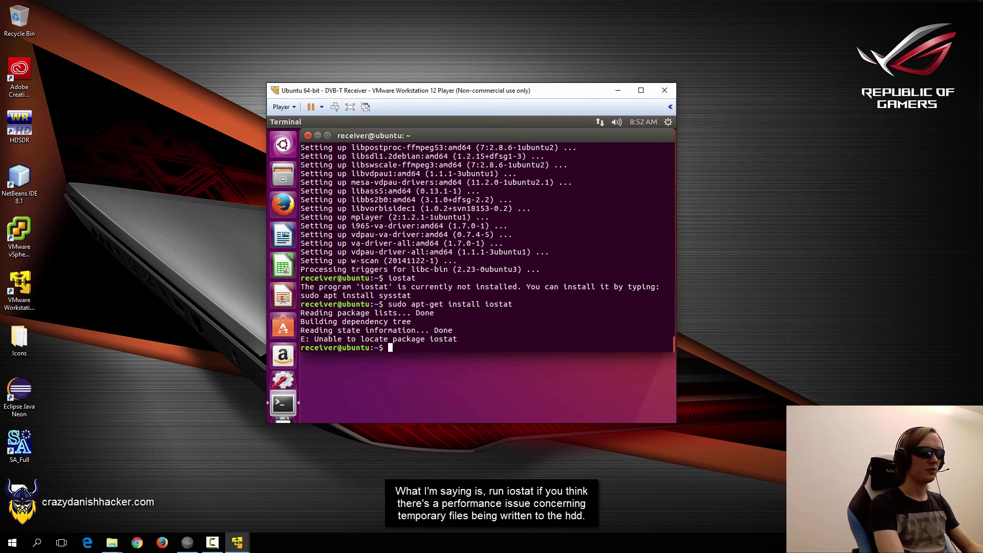
key("Up")
key("BackSpace")
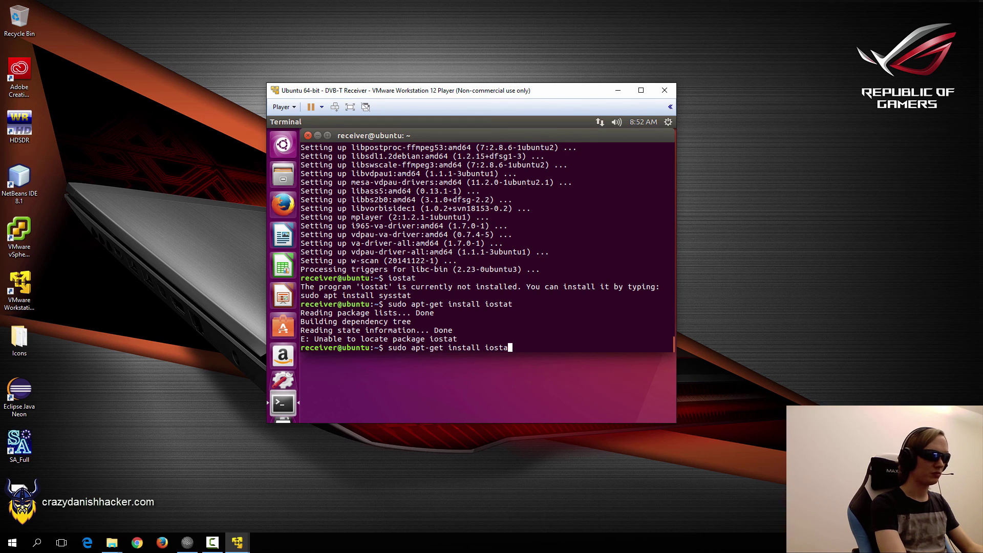
key("ctrl+c")
key("ctrl+c")
Run iostat for the package hint, install sysstat, and clear the terminal.
type("iostat")
key("Return")
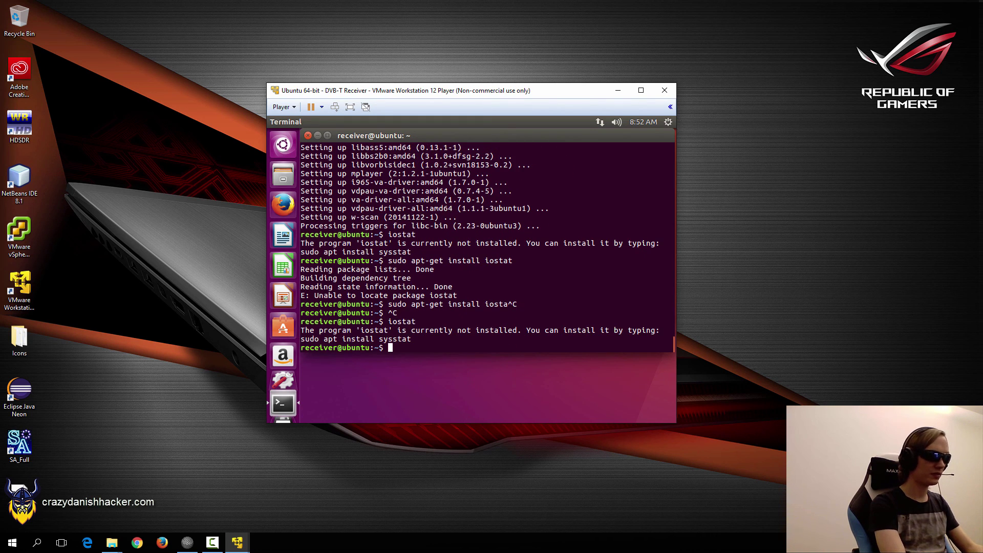
key("Up")
key("Up")
key("BackSpace")
key("BackSpace")
key("BackSpace")
key("BackSpace")
key("BackSpace")
key("BackSpace")
type("syss")
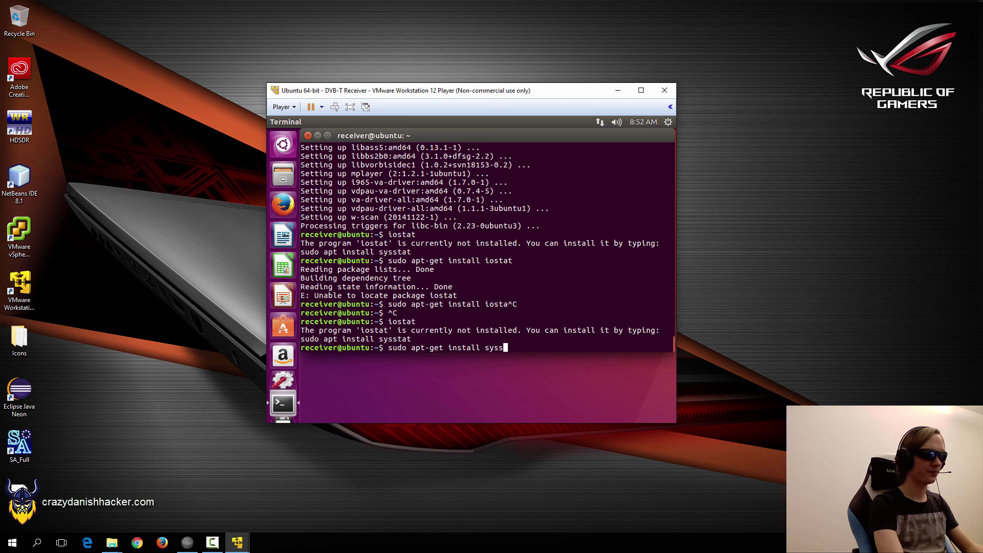
type("tat")
key("Return")
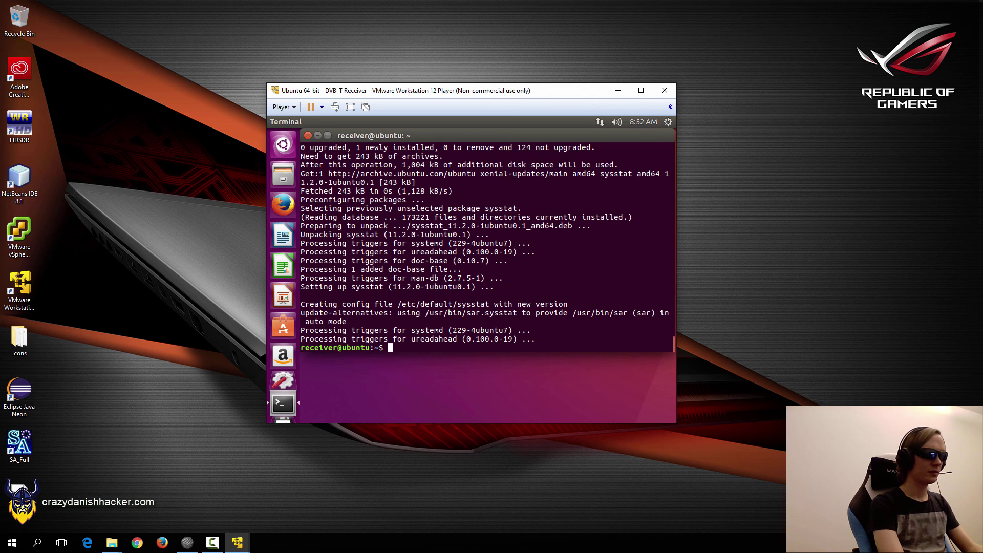
key("ctrl+l")
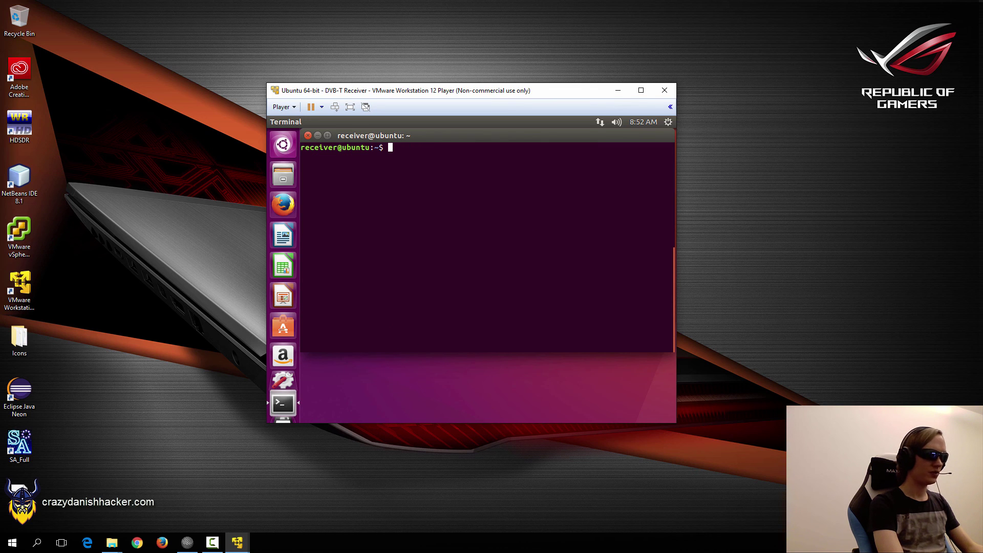
After mplayer dvb:// fails, connect the TerraTec RTL2838UHIDIR USB tuner to the VM.
type("mplayer")
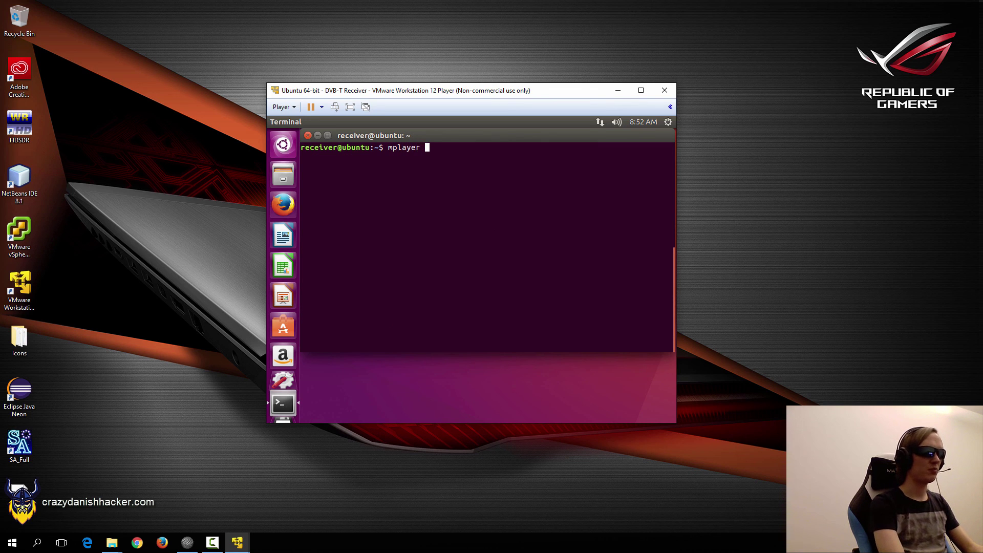
type(" dvb://")
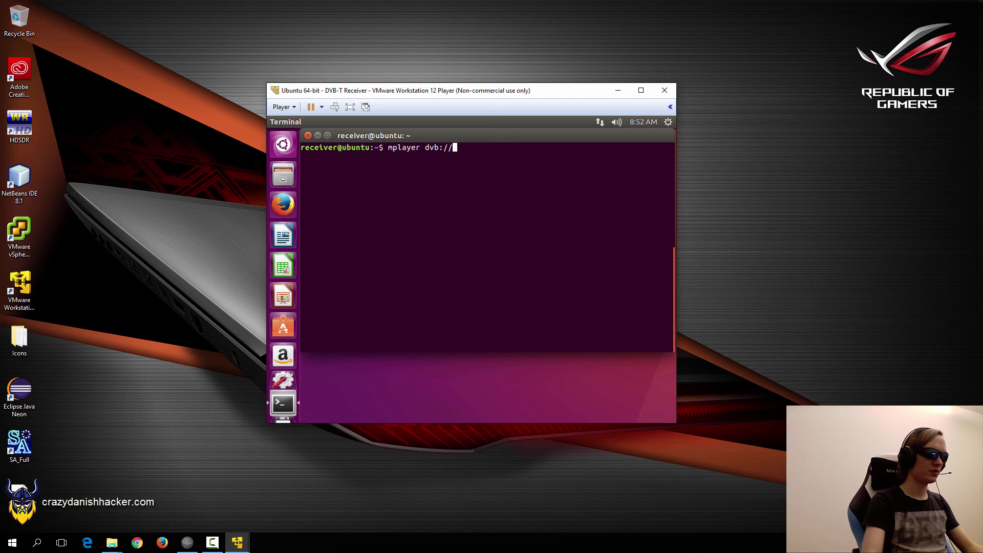
key("Return")
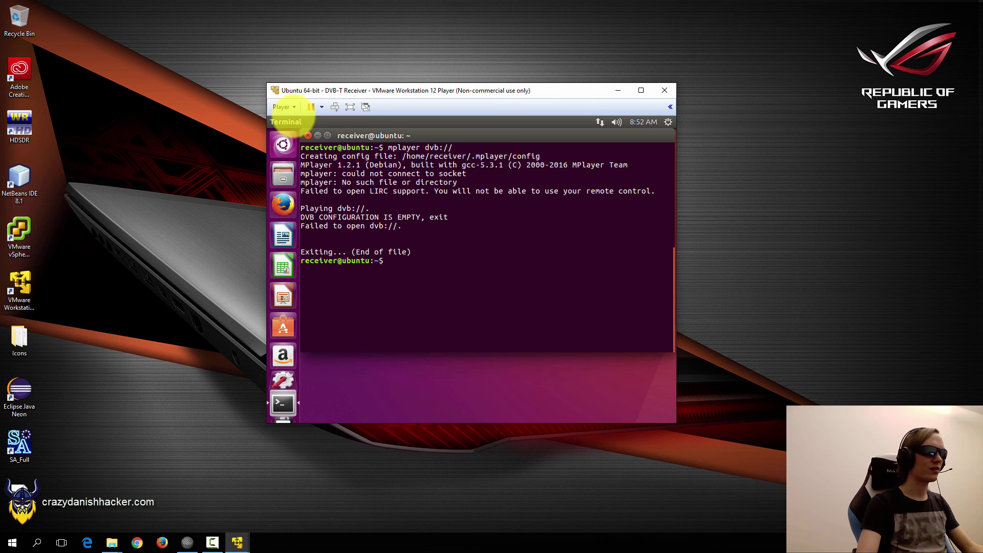
left_click(286, 108)
mouse_move(344, 146)
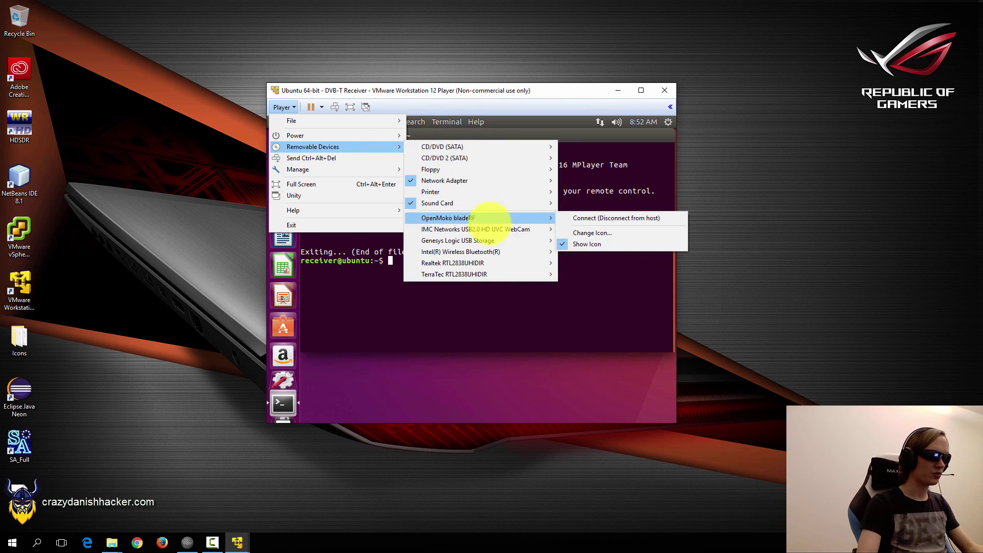
mouse_move(491, 275)
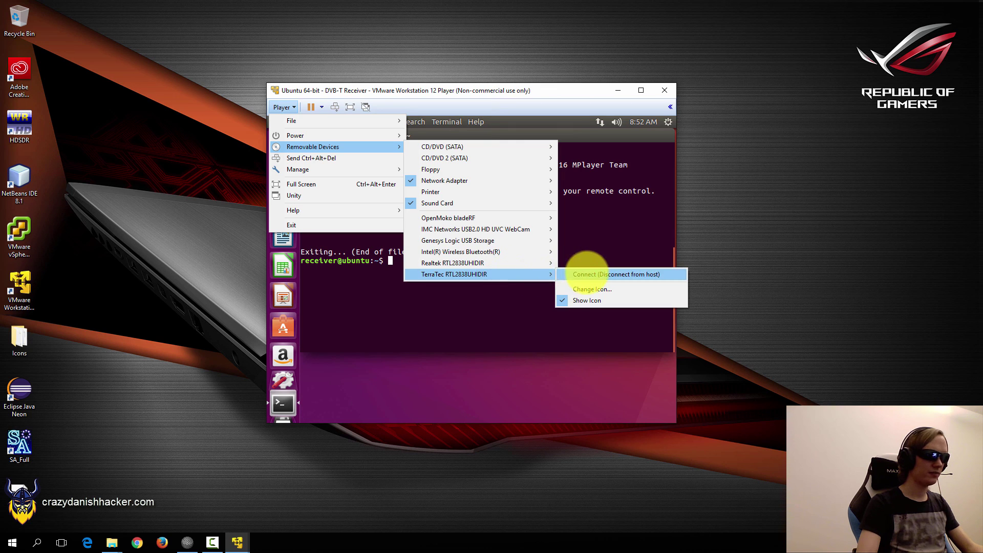
left_click(586, 273)
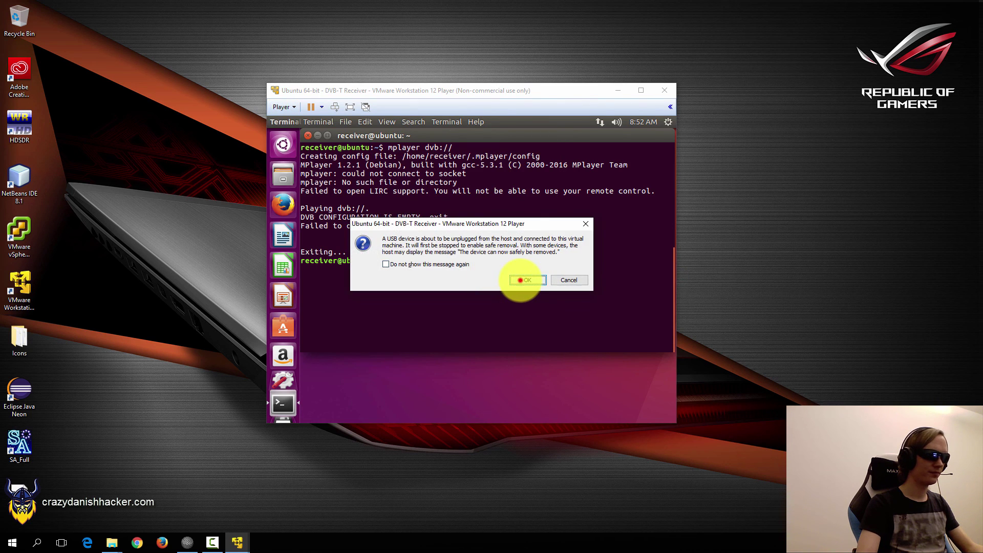
left_click(521, 281)
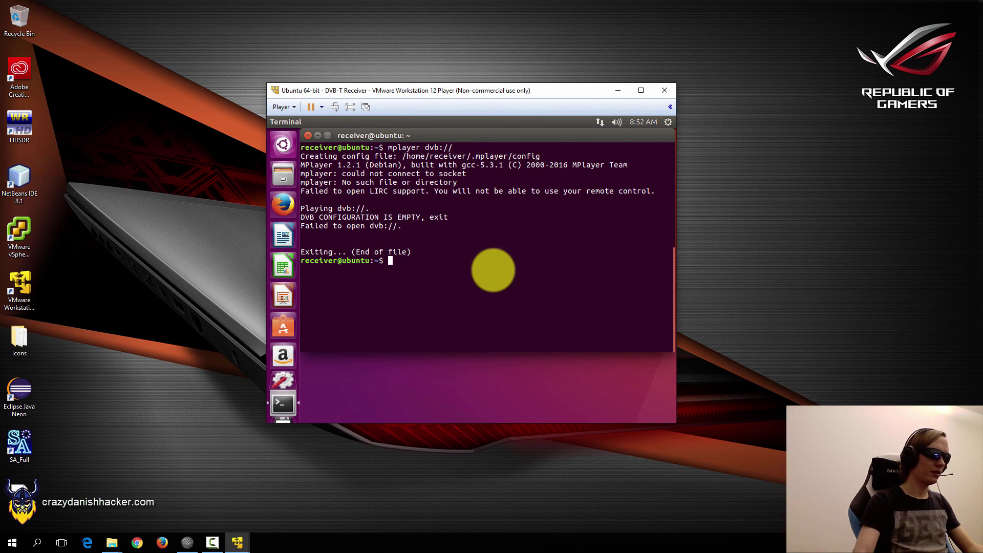
type("c")
key("BackSpace")
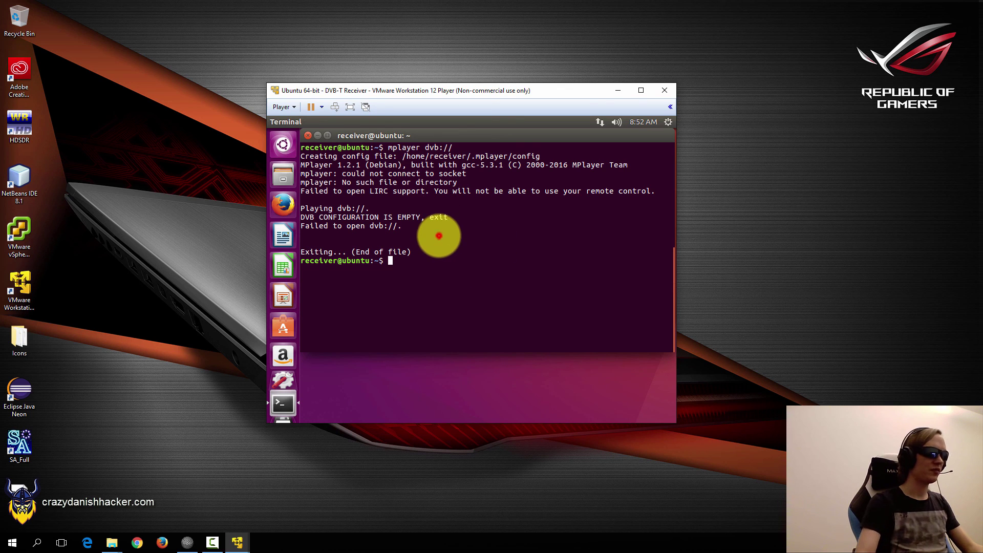
left_click(439, 236)
Clear the terminal and run dmesg, marking the tuner-initialised and dvb_usb_v2 lines.
type("clear")
key("Return")
type("dmesg")
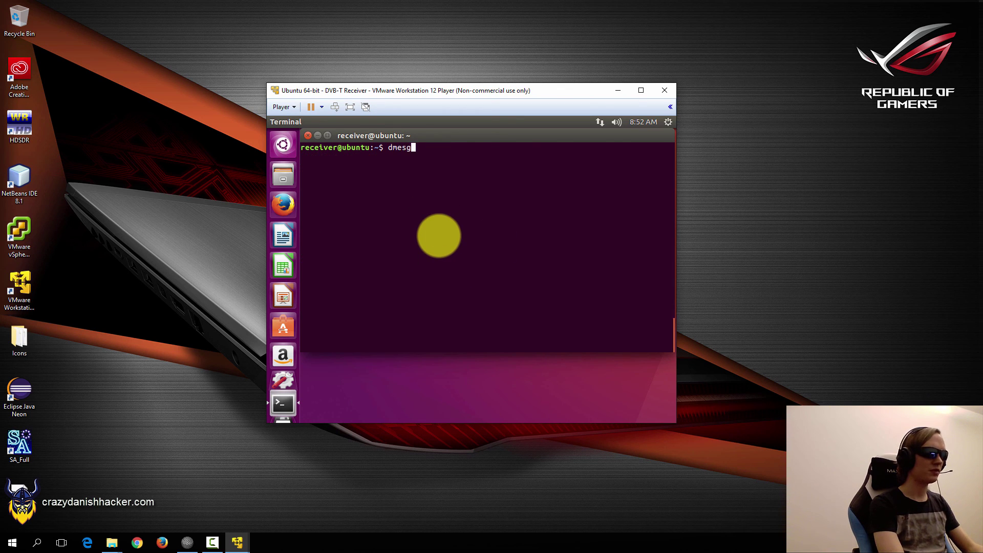
key("Return")
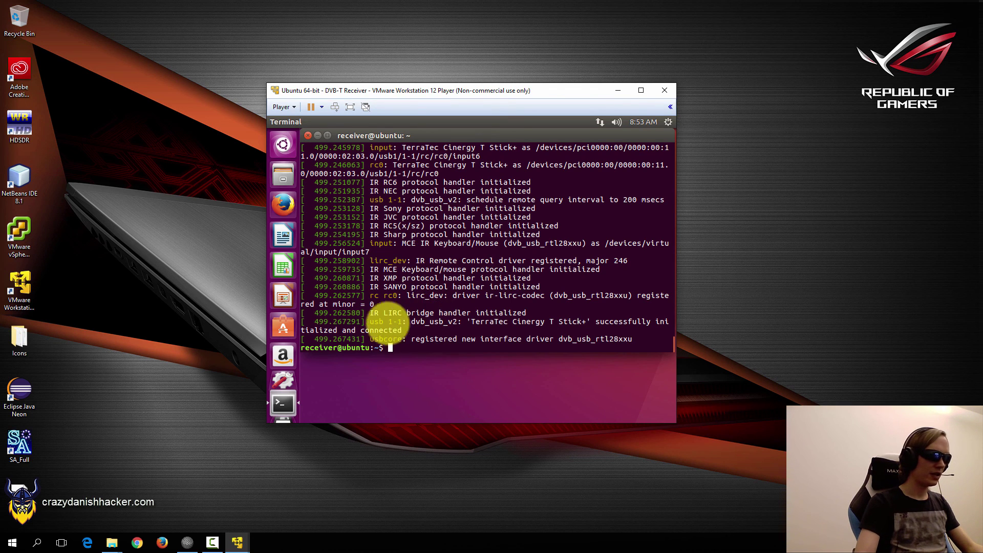
triple_click(433, 320)
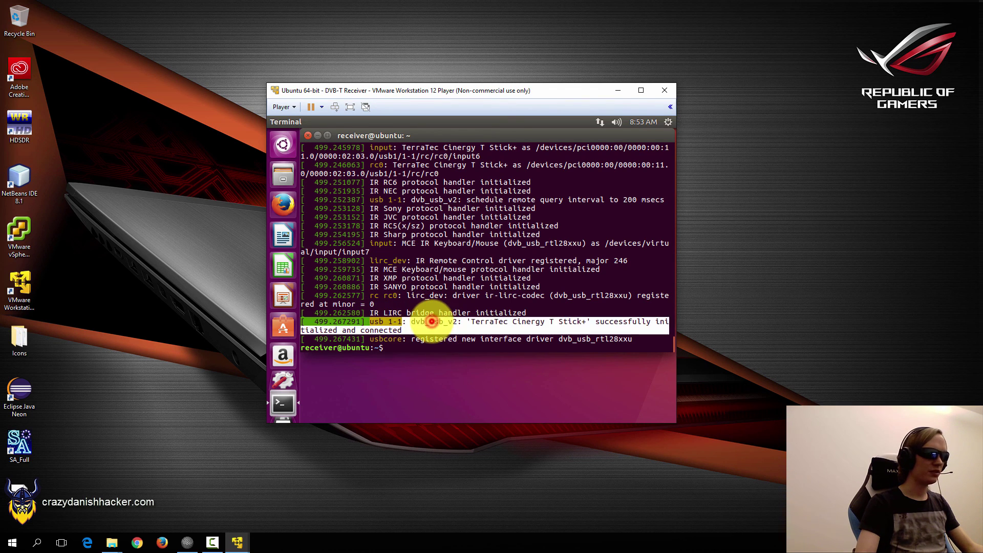
double_click(433, 321)
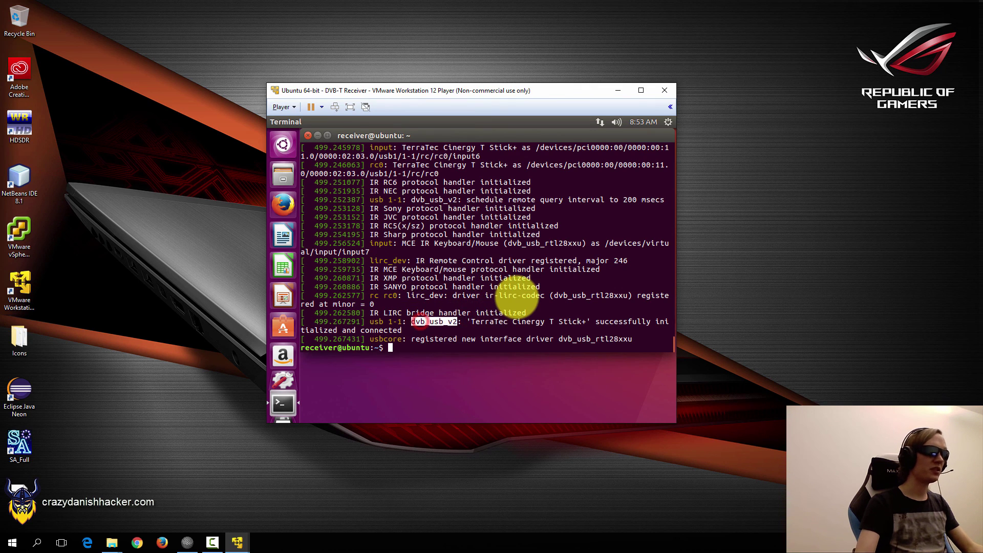
Filter the kernel log with dmesg|grep dvb and highlight the results.
type("dmesg|grep d")
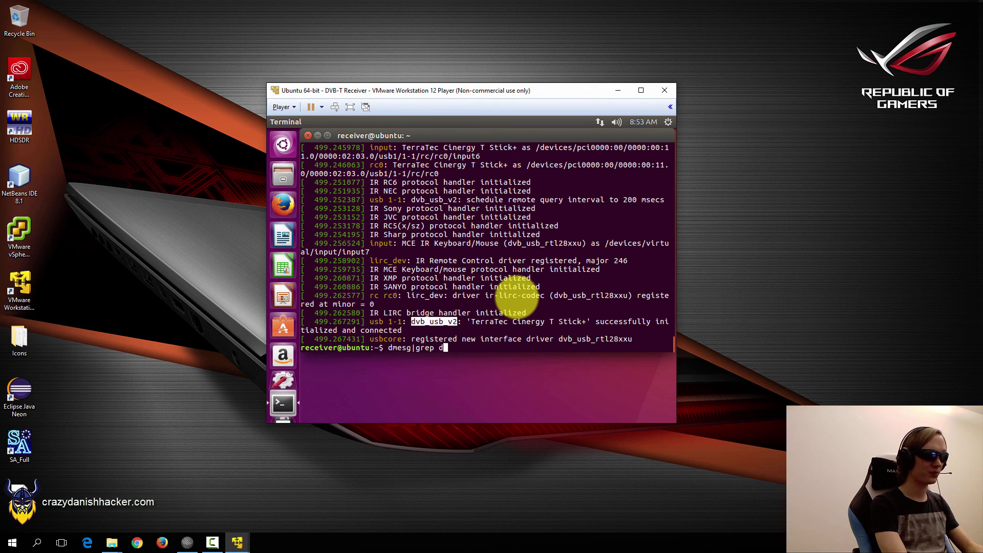
type("vb")
key("Return")
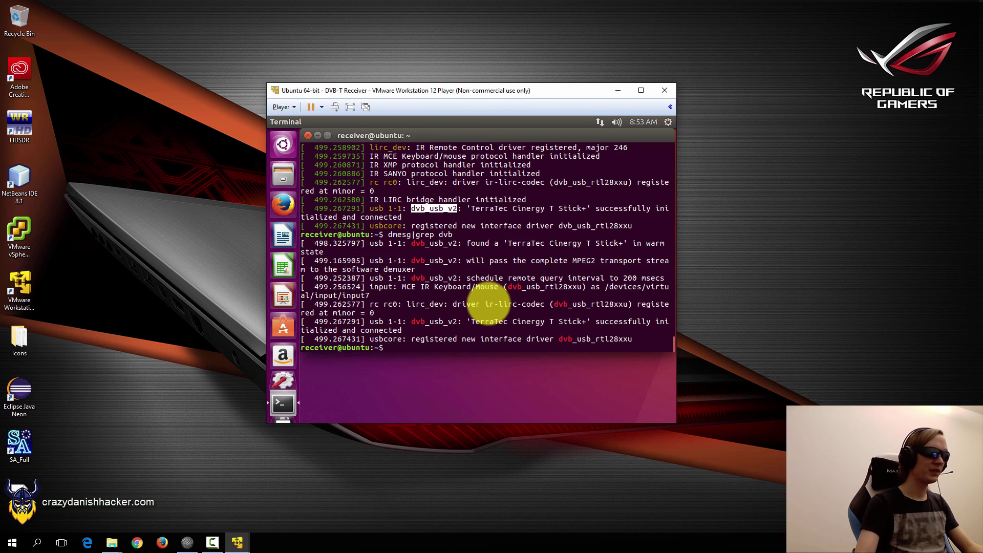
left_click_drag(390, 244, 593, 339)
left_click(593, 339)
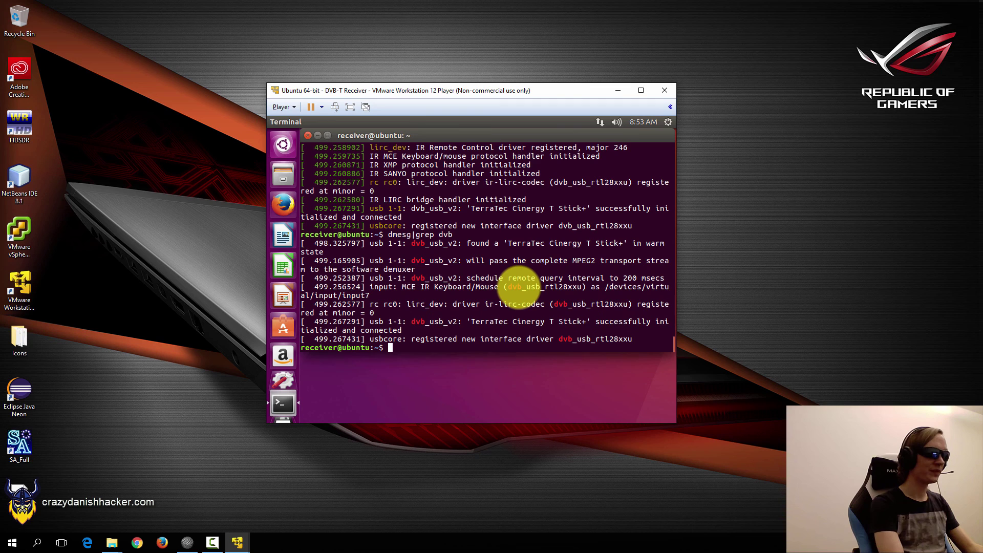
Review the sudo modprobe dvb-usb-rtl28xxu command, cancel it, and highlight the dvb log lines.
key("Up")
key("Home")
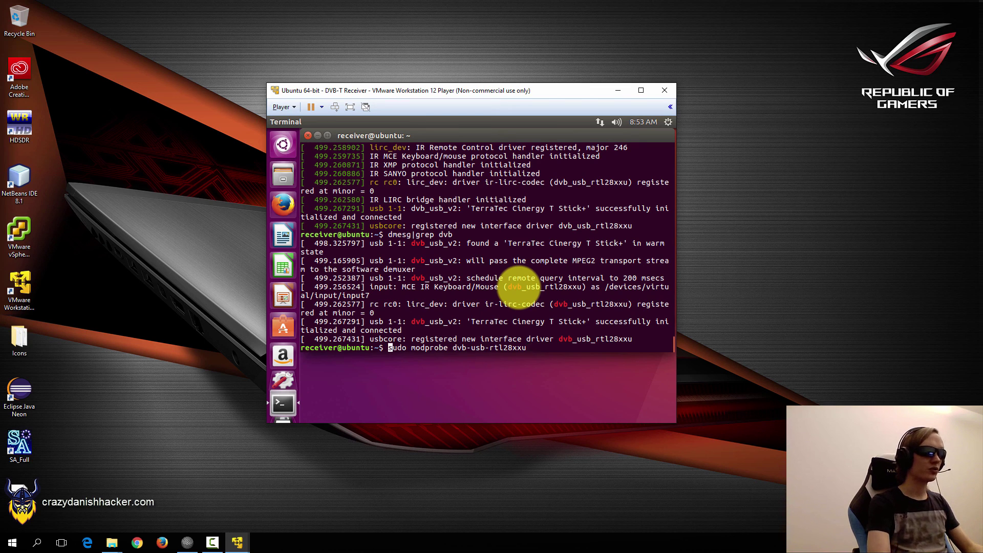
key("Right")
key("Right")
key("Right")
key("Right")
key("Right")
key("Right")
key("Right")
key("Right")
key("Right")
key("Right")
key("Right")
key("Right")
key("Right")
key("Right")
key("Right")
key("Right")
key("Right")
key("Right")
key("Right")
key("Right")
key("Right")
key("Right")
key("Right")
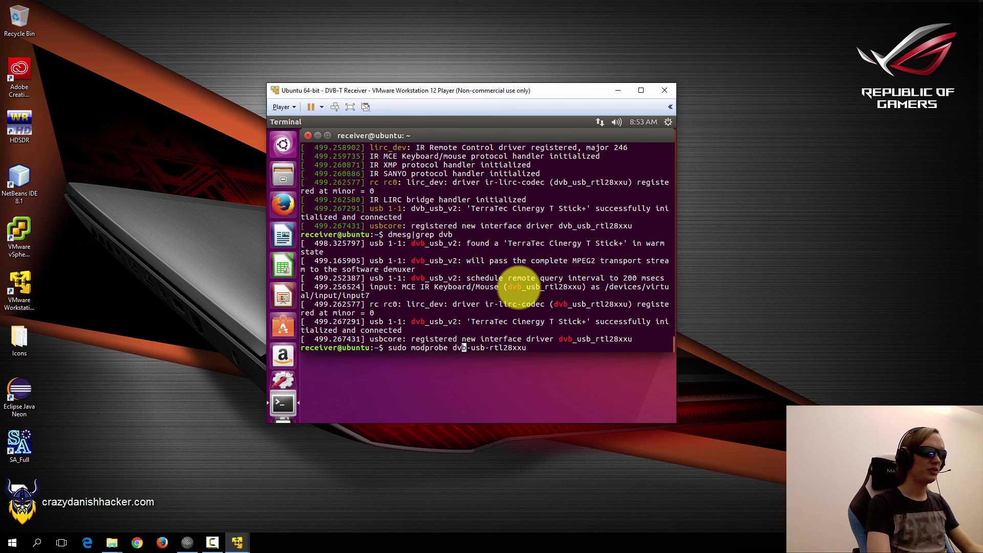
key("Right")
key("Right")
key("Right")
key("Right")
key("Right")
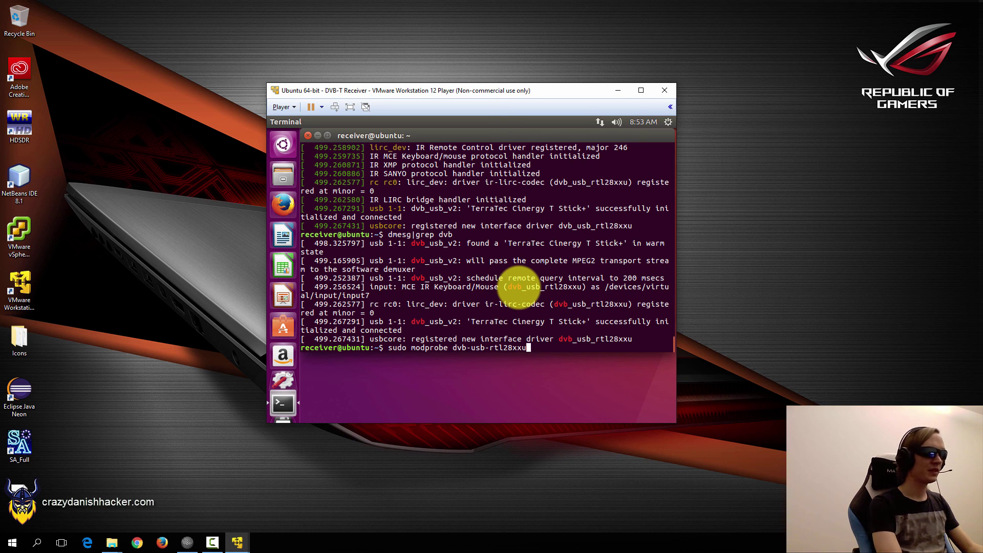
key("ctrl+c")
key("ctrl+c")
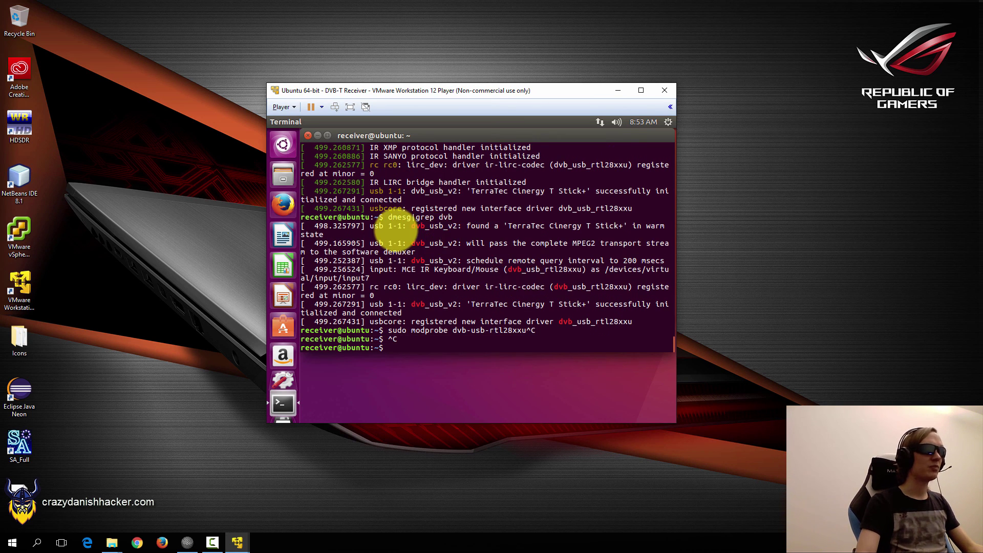
left_click_drag(388, 229, 615, 324)
left_click(609, 327)
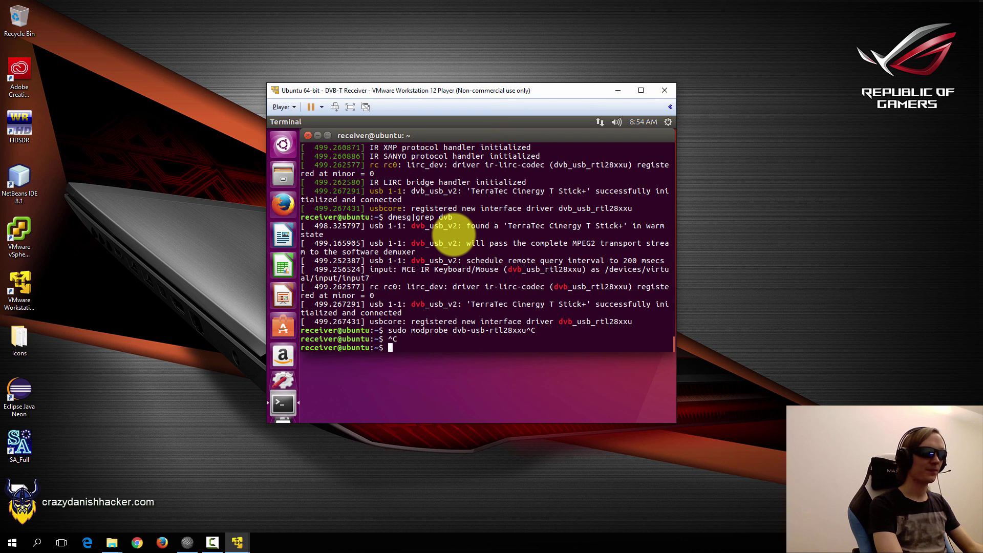
List /dev/dvb and the adapter0 devices: demux0, dvr0, frontend0 and net0.
type("ls /dev/dvb")
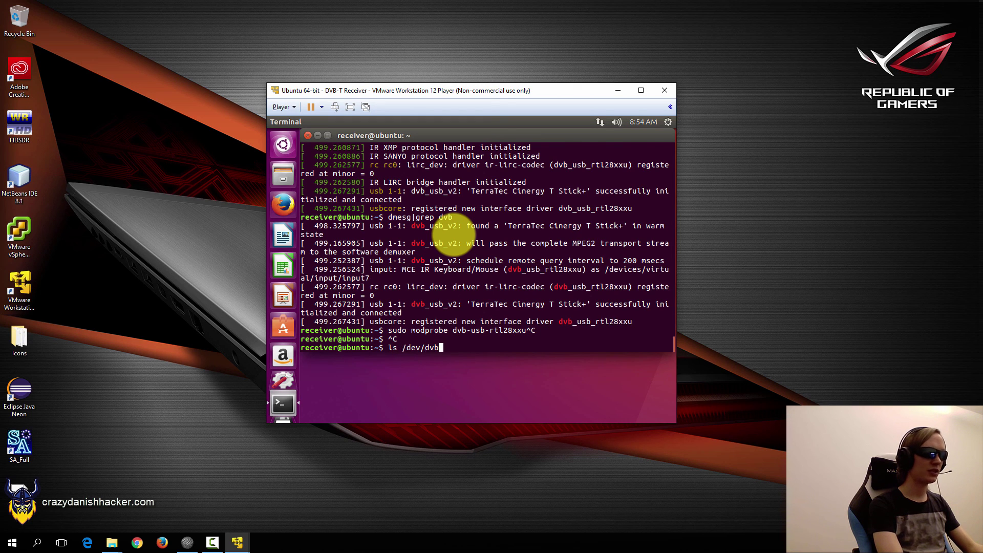
key("Return")
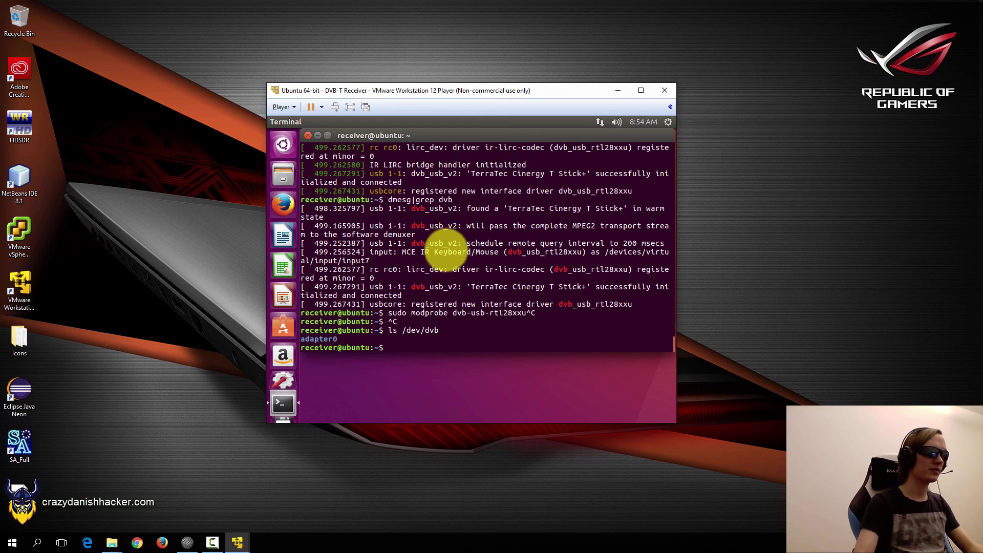
key("Up")
type("/adapter0/")
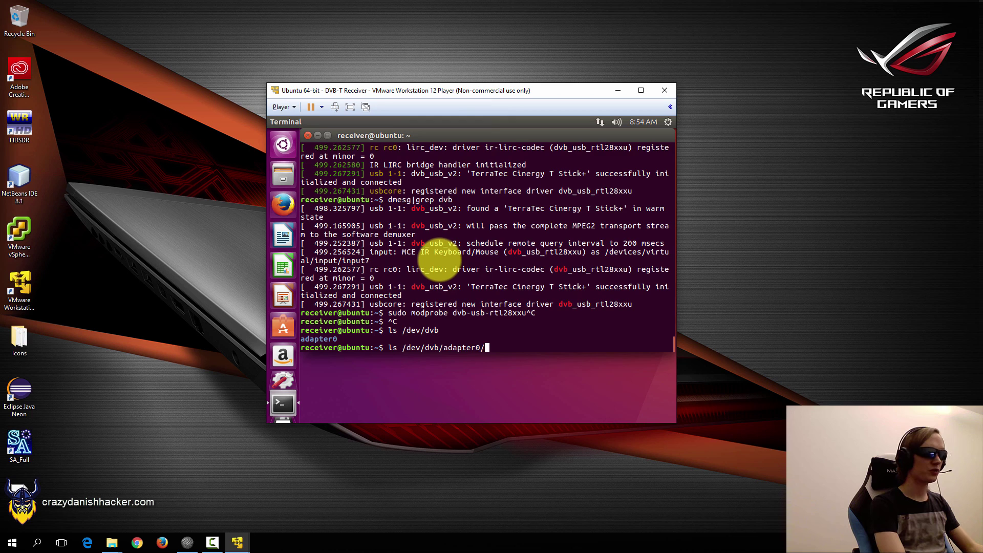
key("Return")
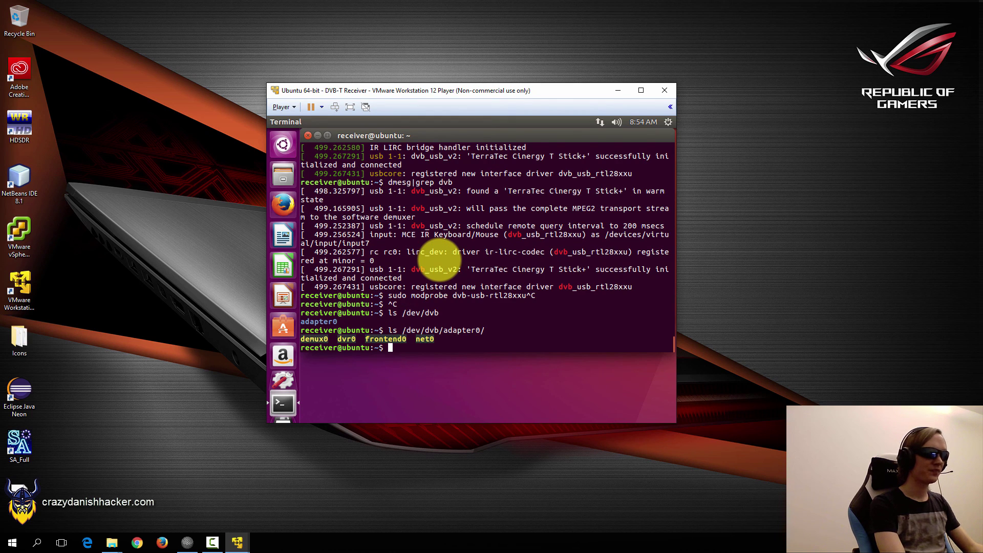
double_click(417, 330)
left_click(448, 328)
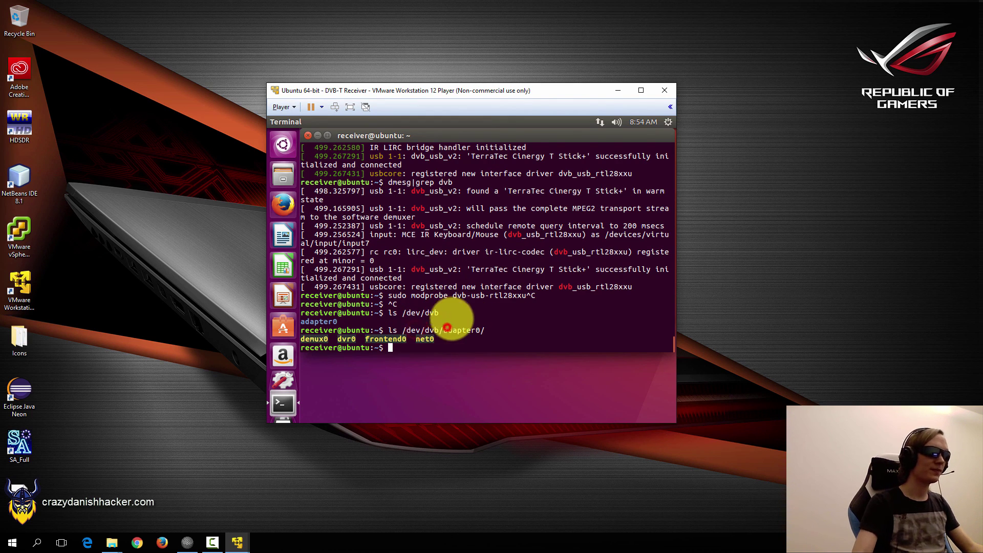
List the guest's USB devices with lsusb, showing the TerraTec stick.
type("lsusb")
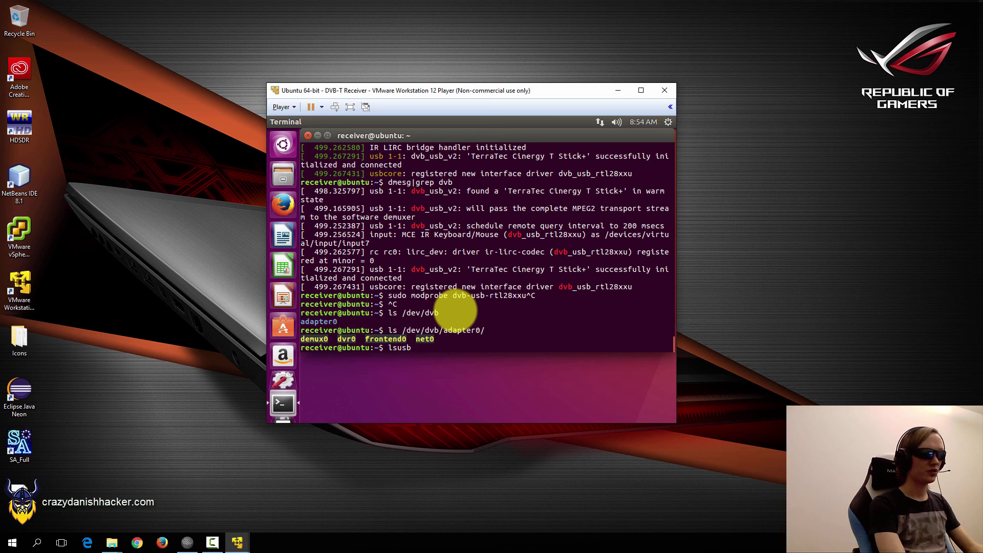
key("Return")
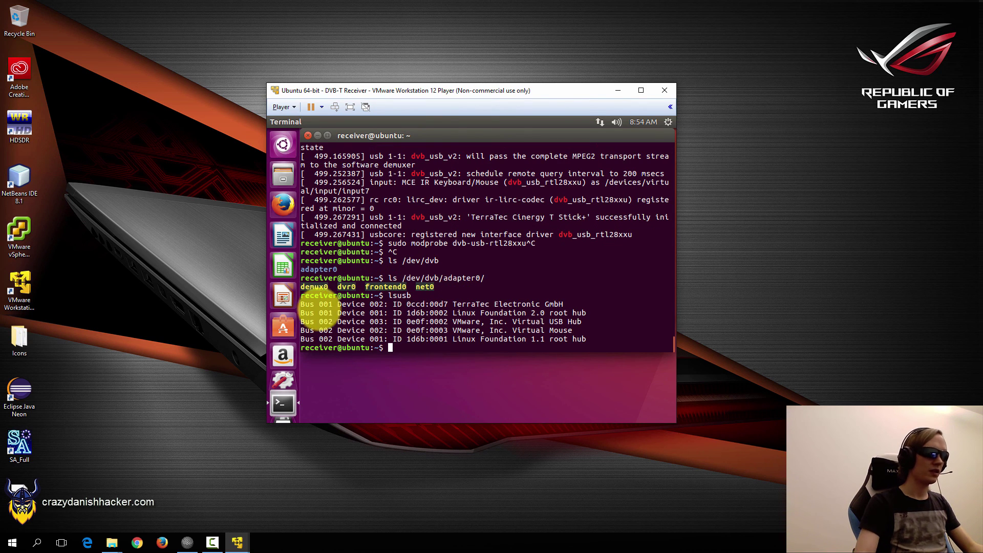
left_click(318, 304)
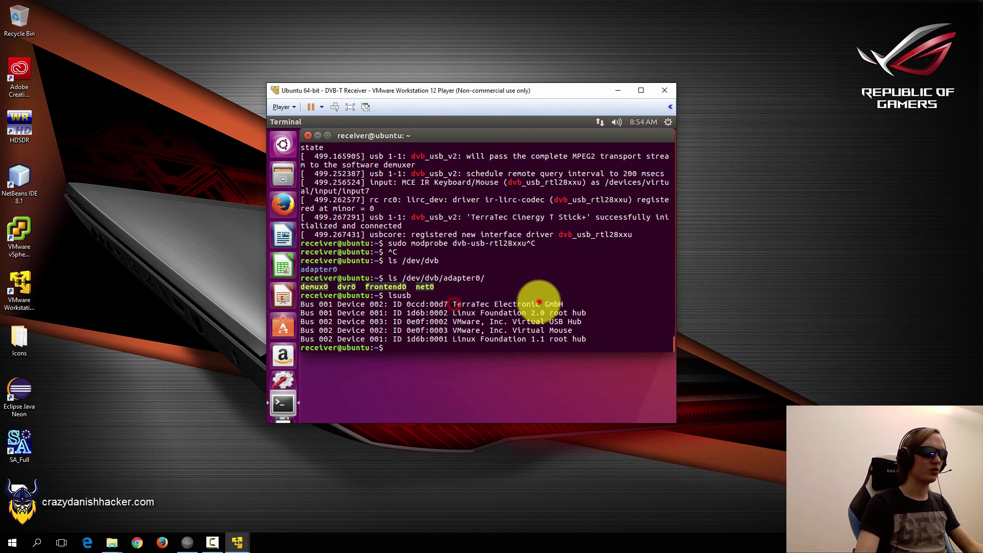
left_click(538, 300)
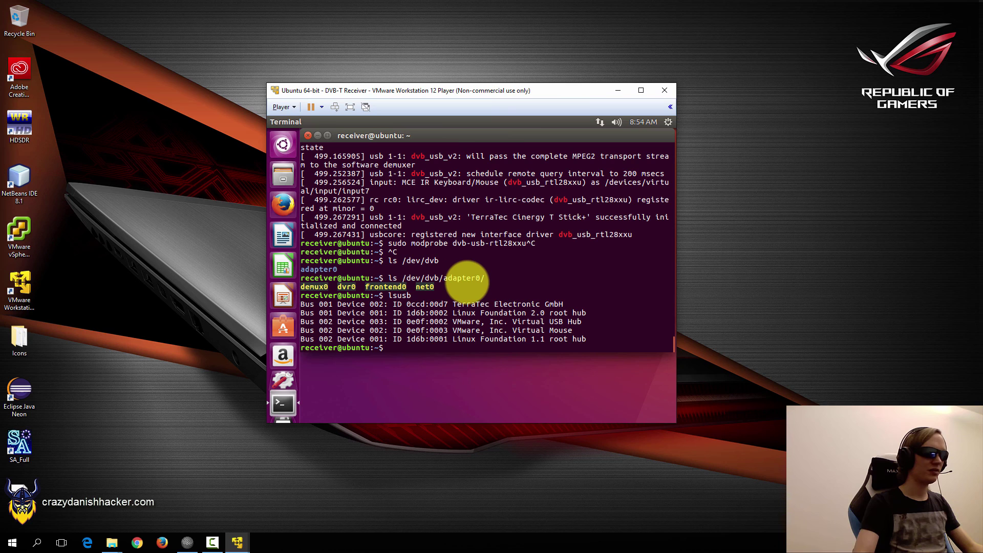
Page through lsusb -s 1:2 -v | less for the TerraTec stick, then quit and clear.
key("Up")
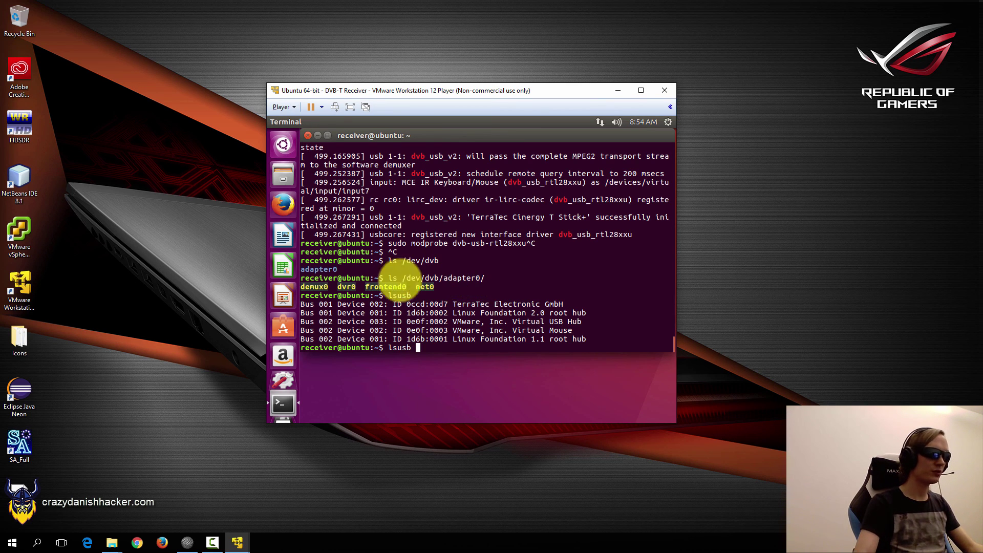
type("-")
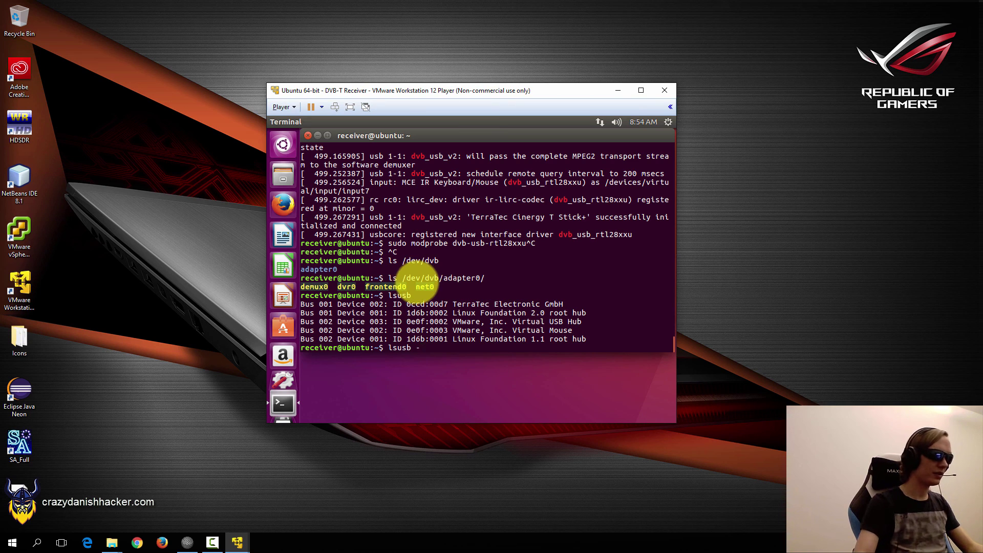
type("s ")
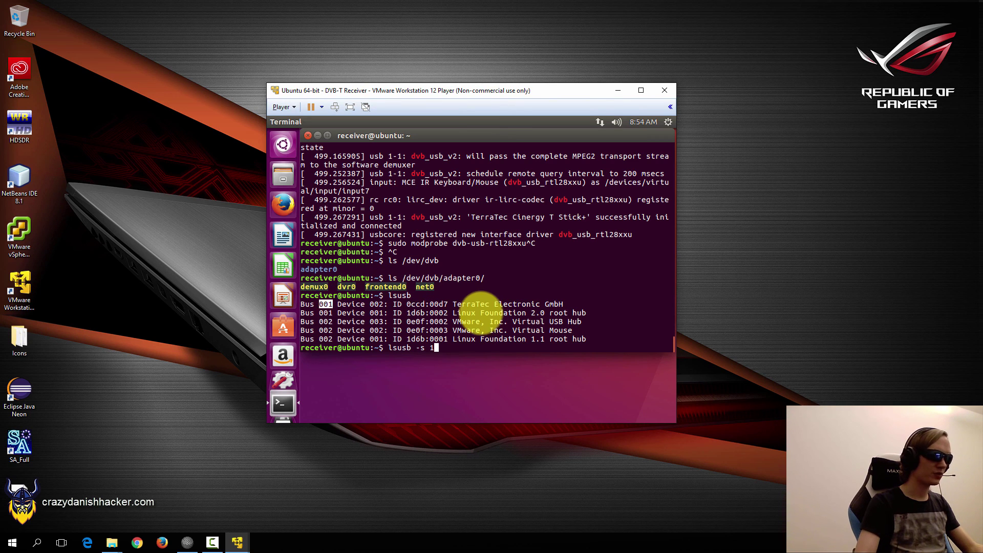
type("1:")
double_click(377, 304)
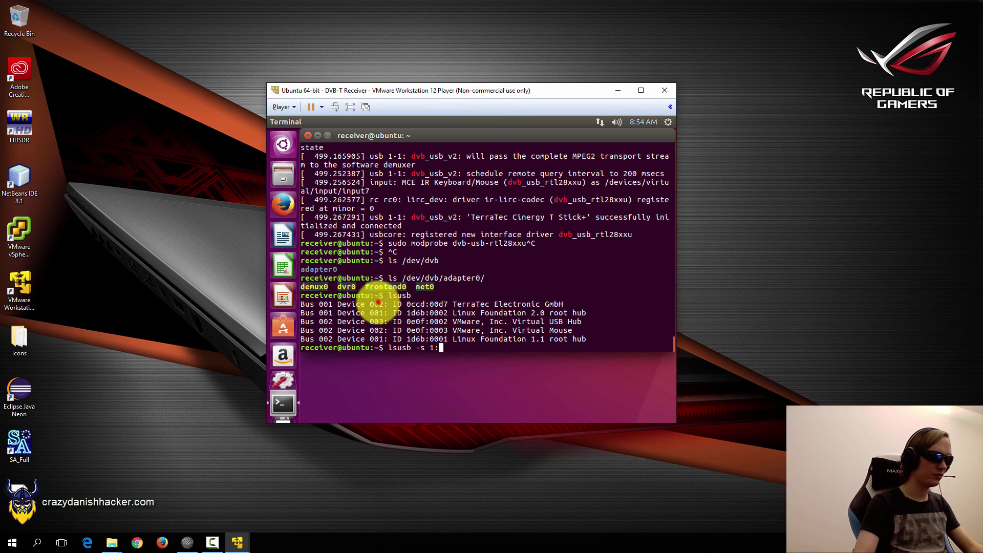
type("2 -v")
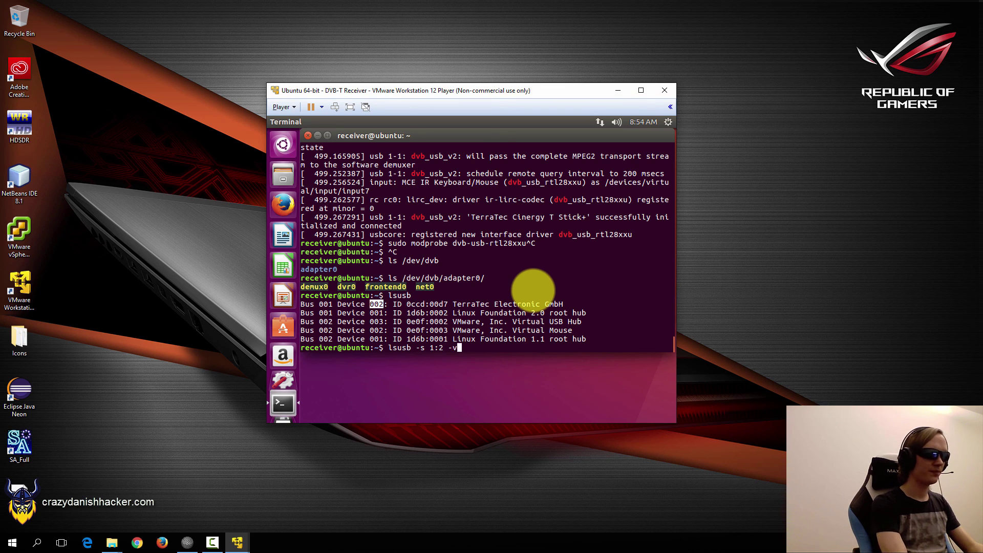
left_click_drag(398, 304, 569, 304)
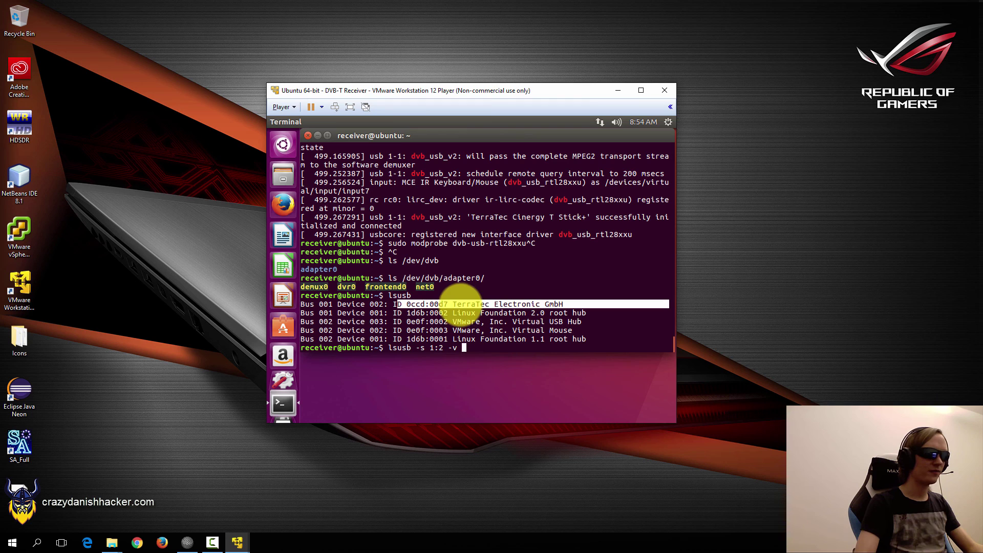
type("| less")
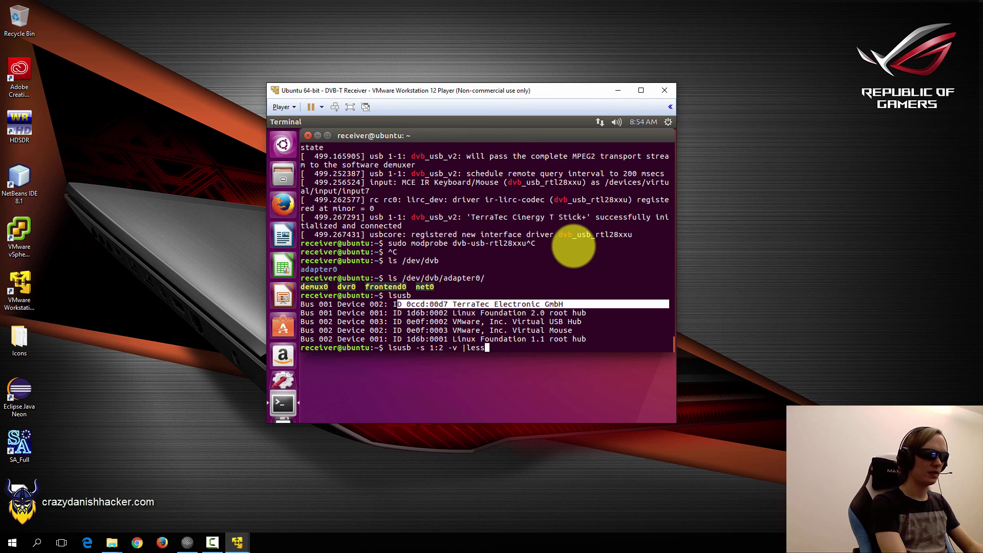
key("Return")
key("space")
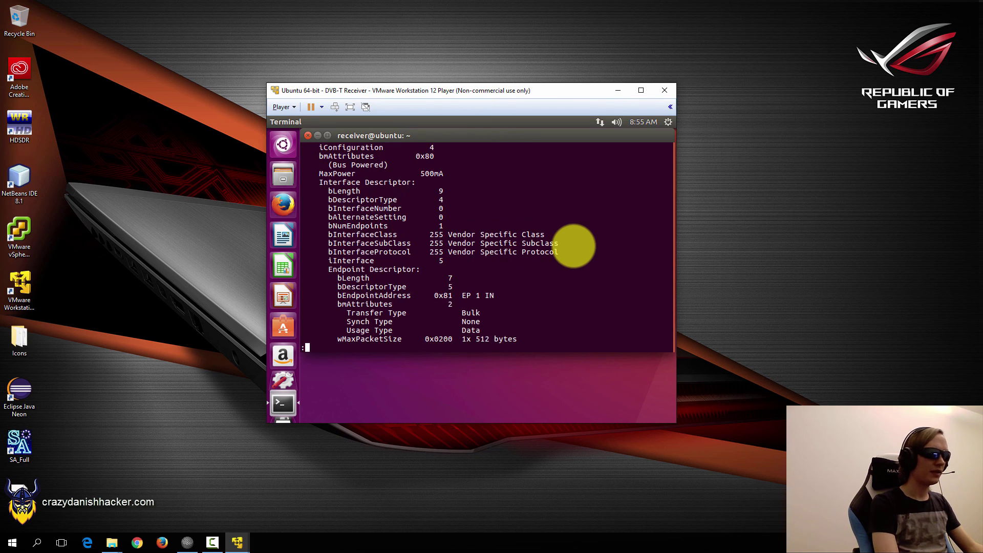
key("space")
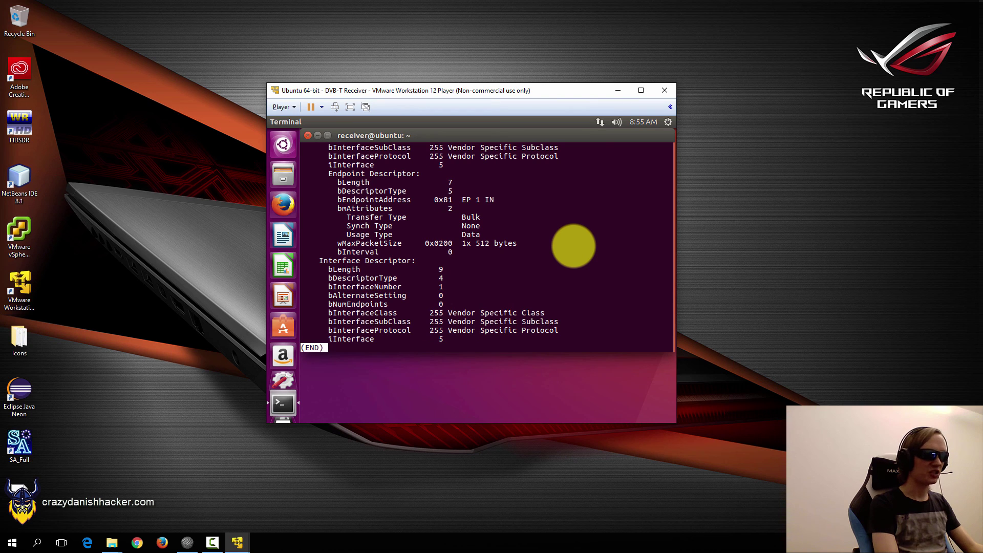
scroll(574, 247, "up", 15)
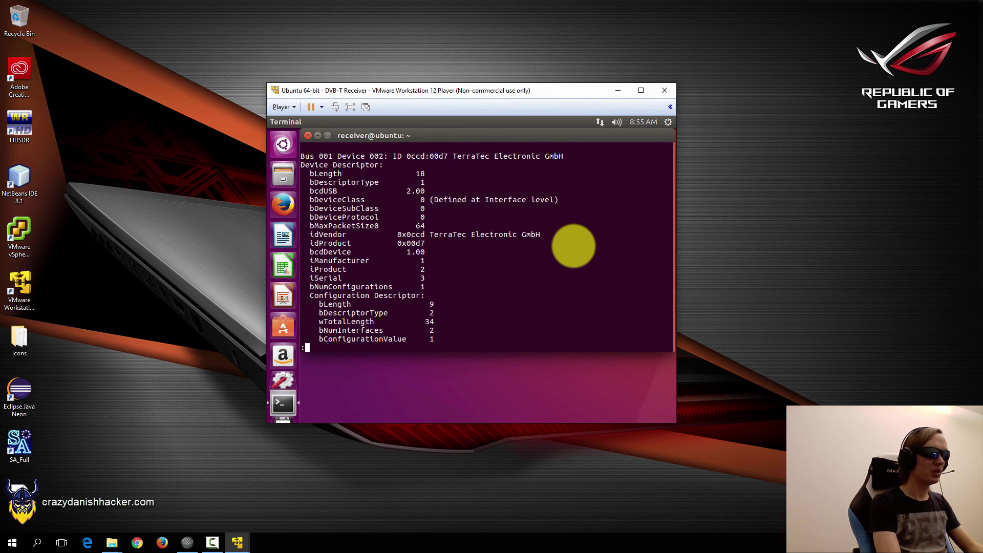
type("qclear")
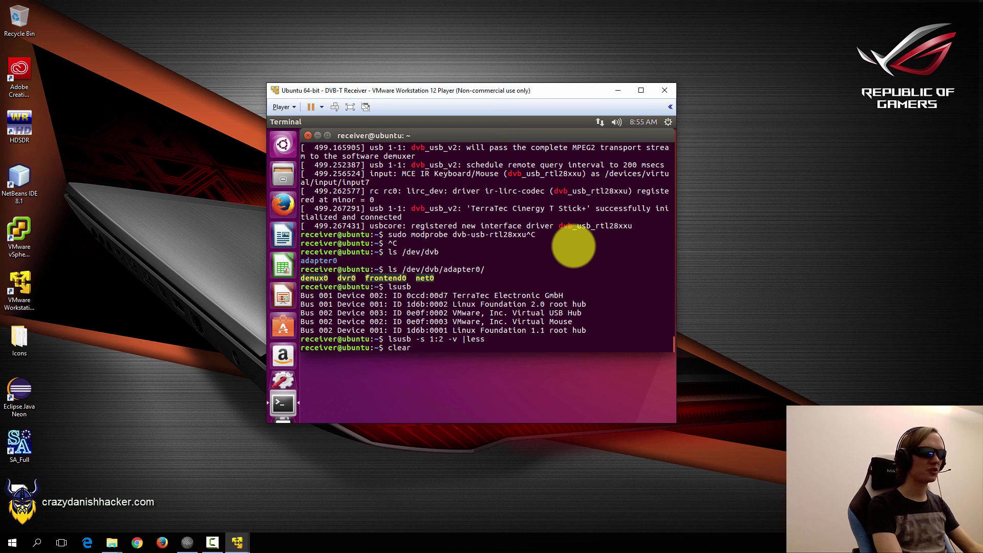
key("Return")
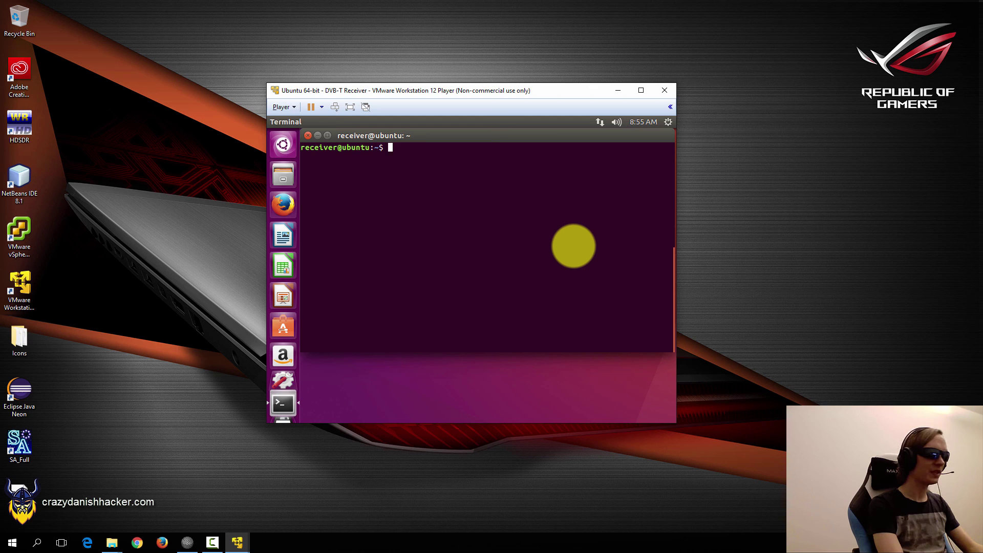
Try mplayer dvb://, which fails on a missing channels.conf, then show w_scan --help.
type("mpl")
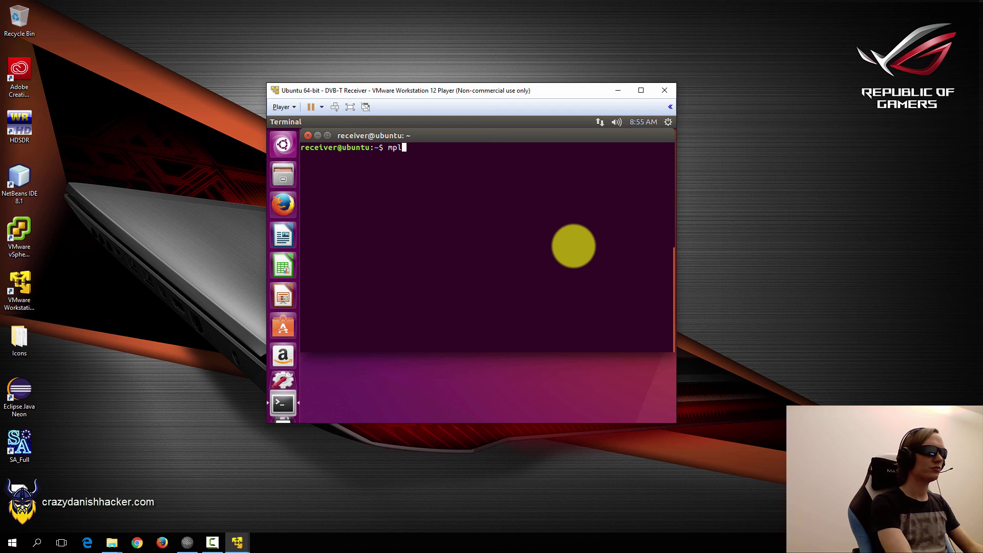
type("ayer dvb://")
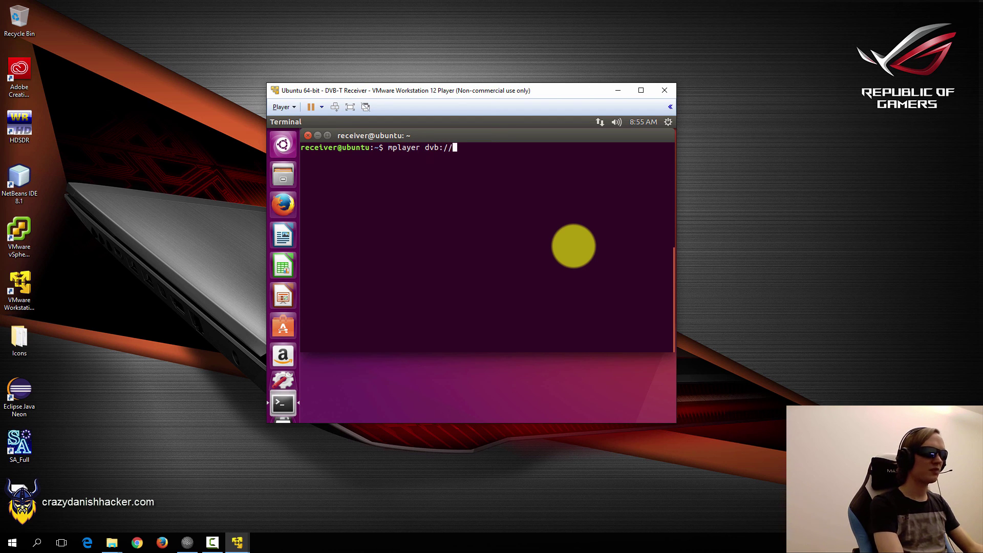
key("Return")
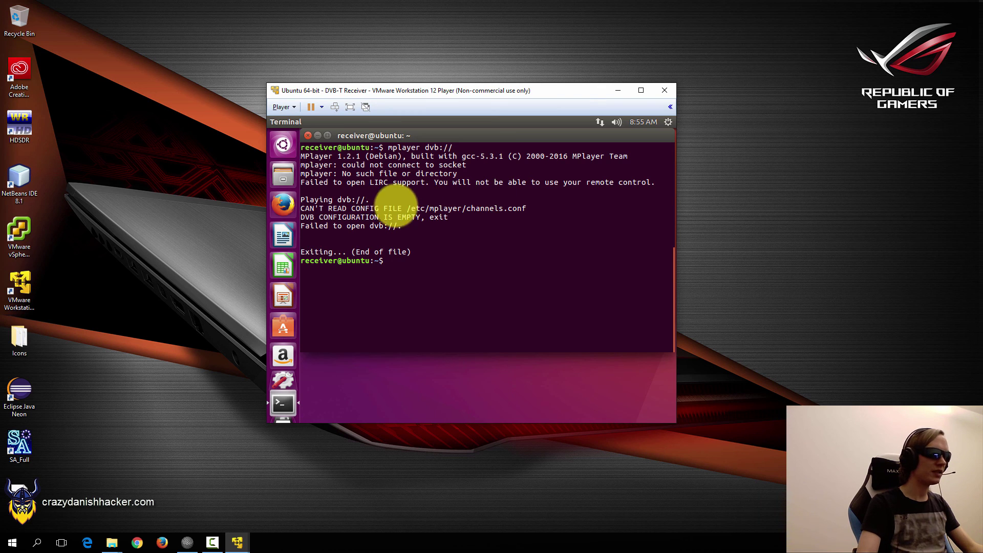
left_click_drag(302, 208, 461, 210)
left_click(517, 210)
type("w_sc")
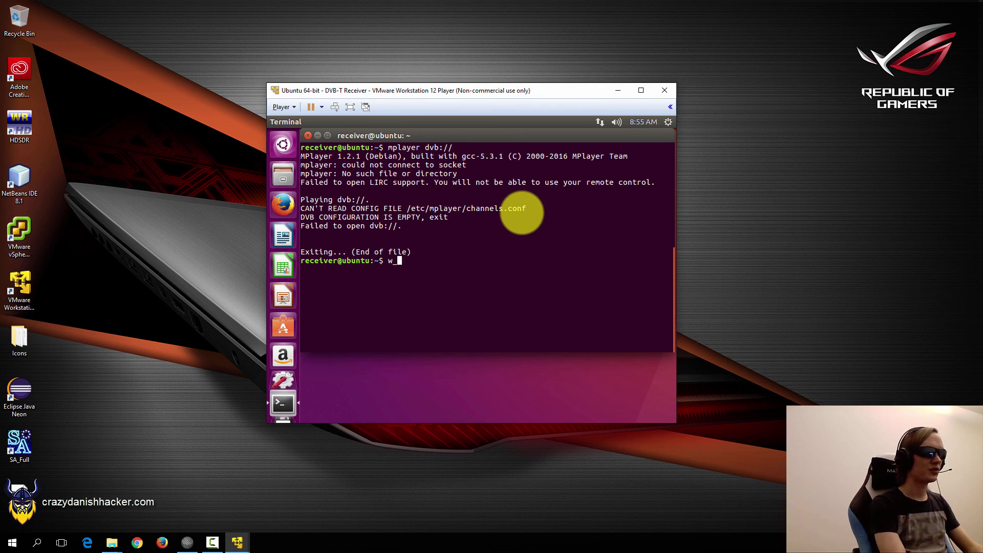
type("an")
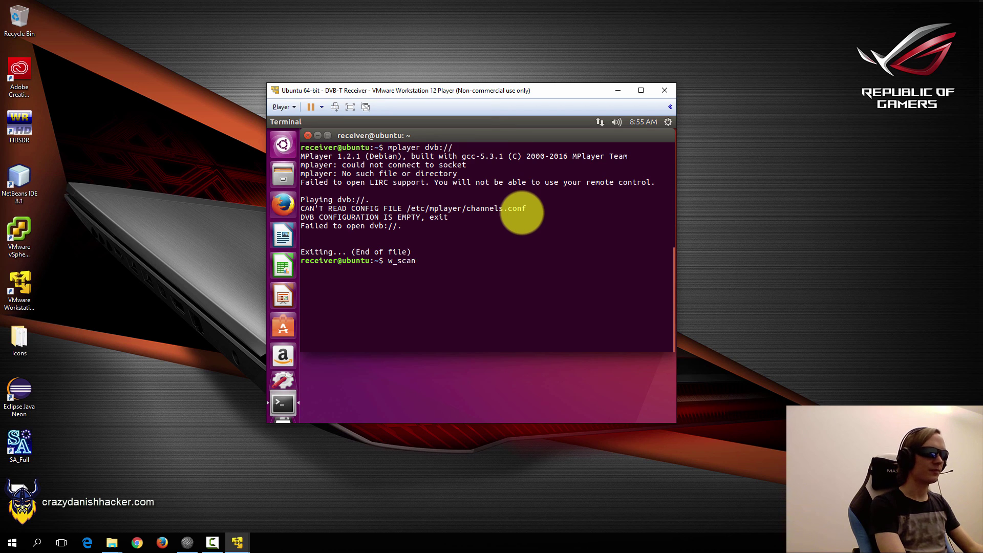
type(" --help")
key("Return")
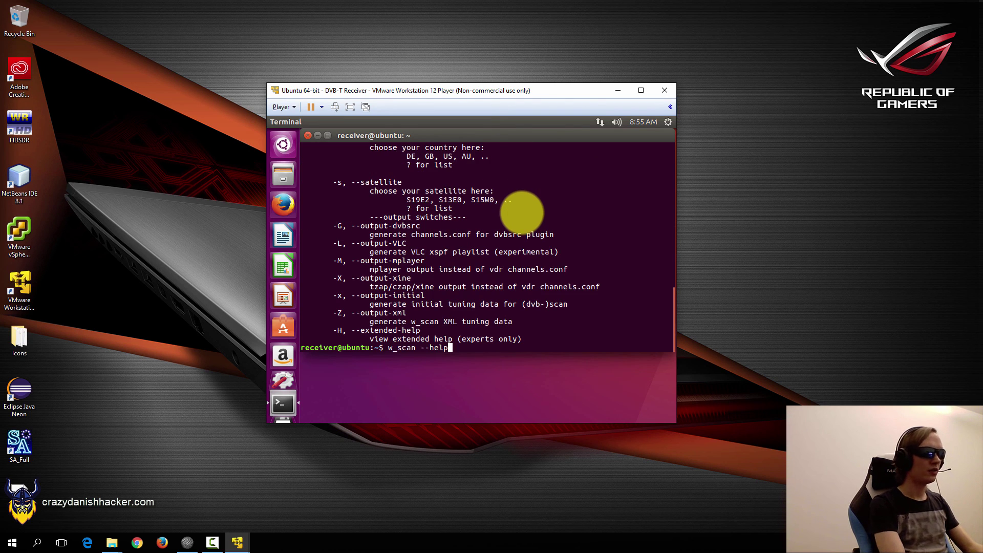
Run w_scan -M -c DK, interrupt it at 0 services, and minimize the receiver VM.
key("BackSpace")
key("BackSpace")
key("BackSpace")
key("BackSpace")
key("BackSpace")
key("BackSpace")
type("-M")
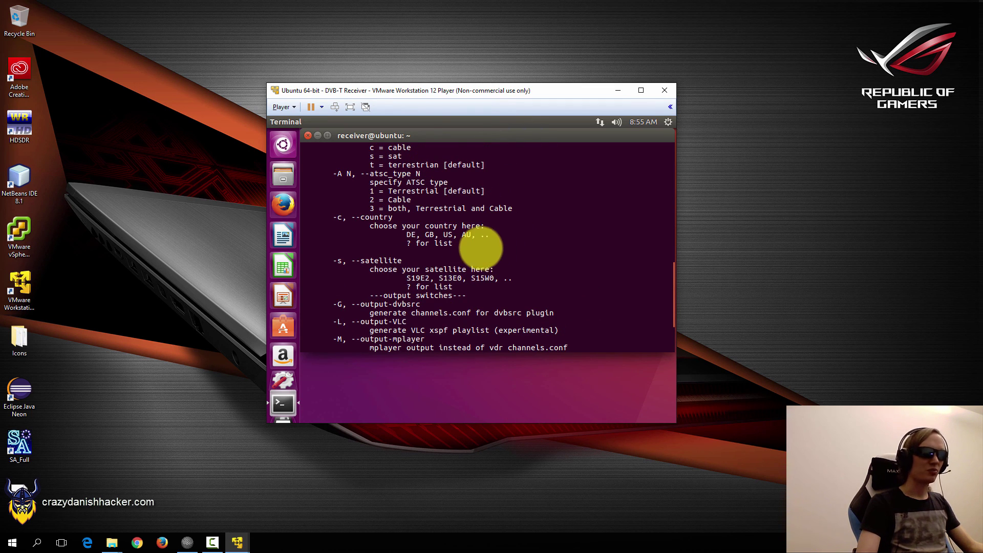
scroll(480, 248, "down", 3)
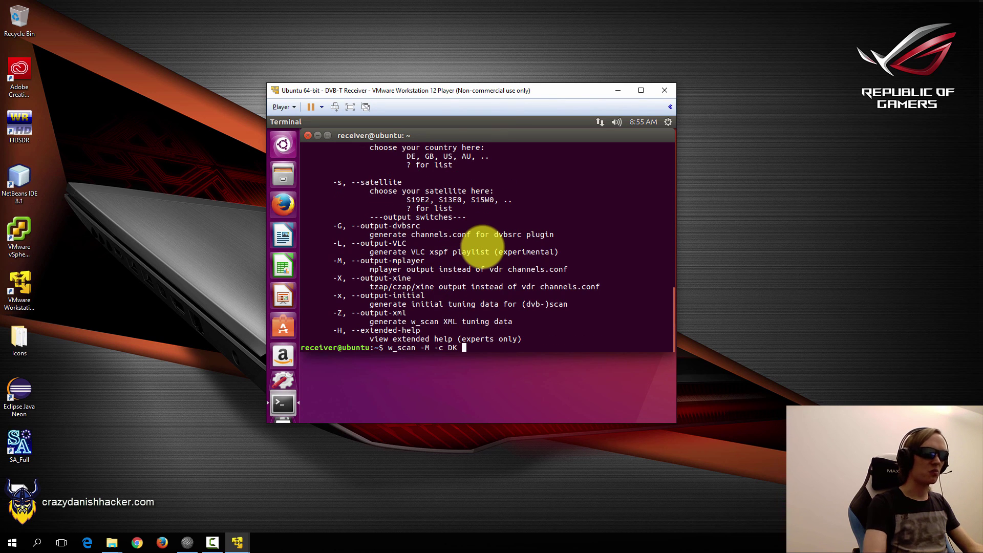
key("Return")
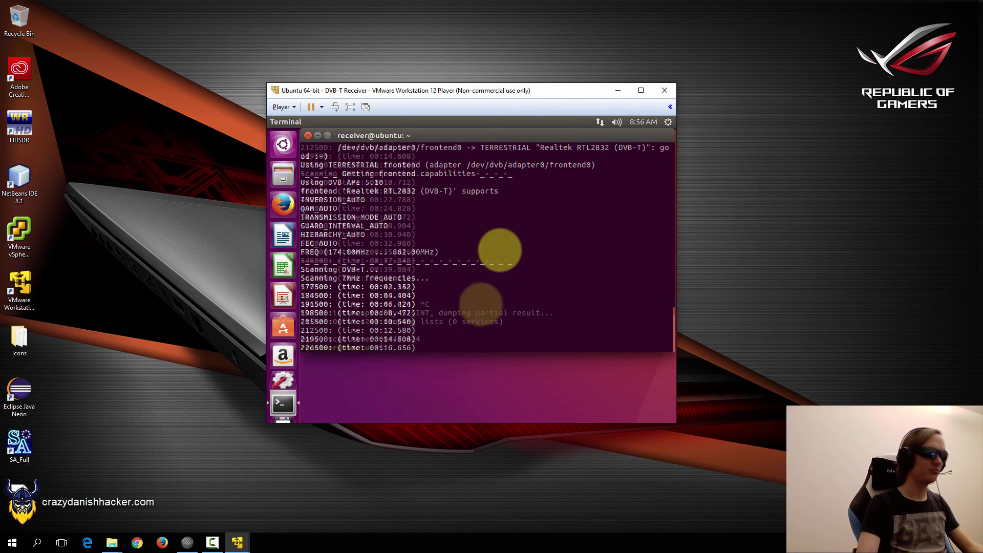
key("ctrl+c")
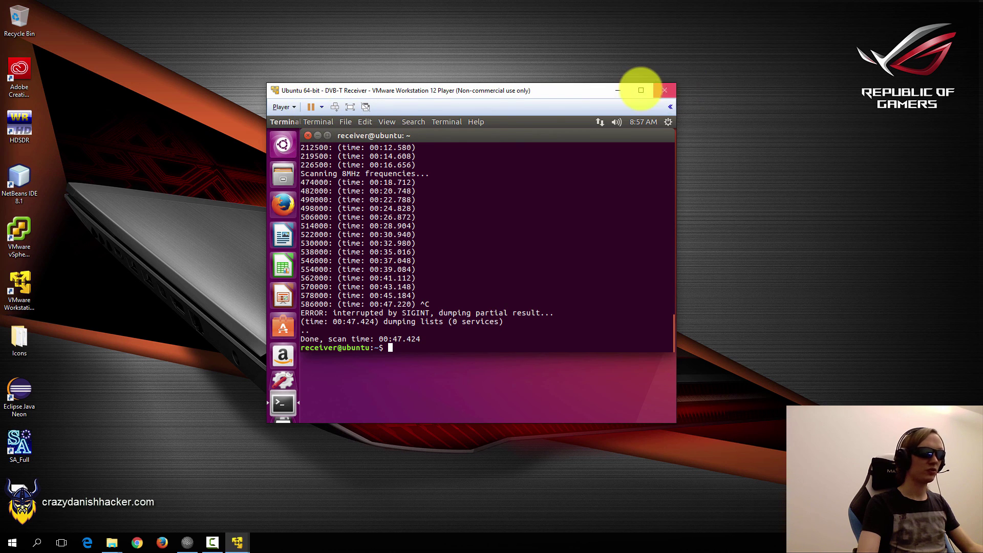
left_click(617, 89)
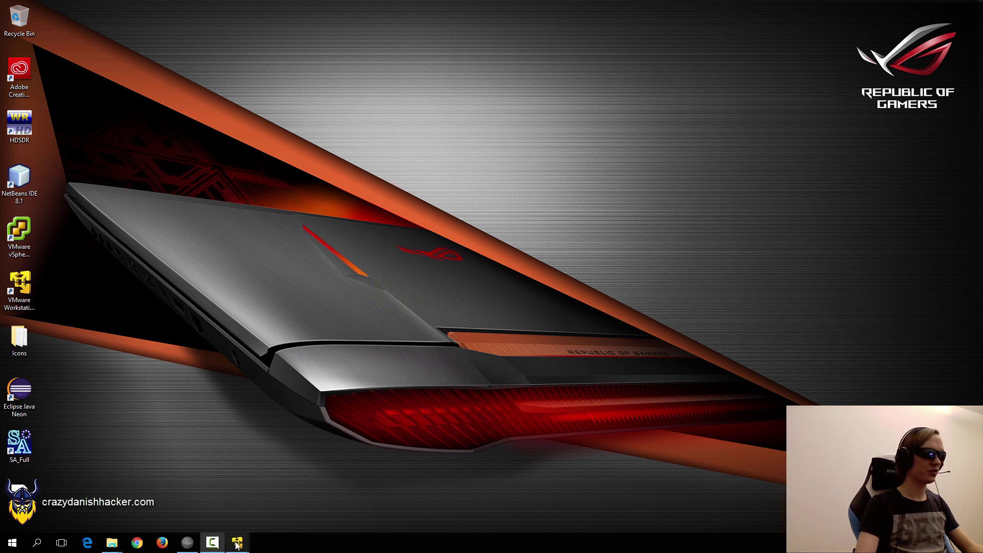
Launch the 'Ubuntu 64-bit - DVB-T Transmitter' VM and dismiss the Removable Devices hint.
mouse_move(238, 547)
left_click(198, 481)
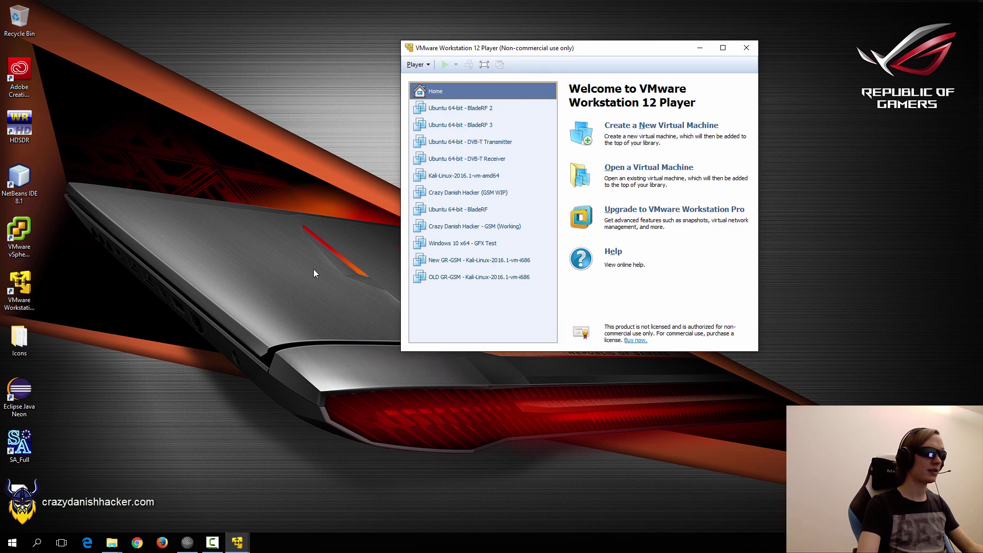
left_click(475, 146)
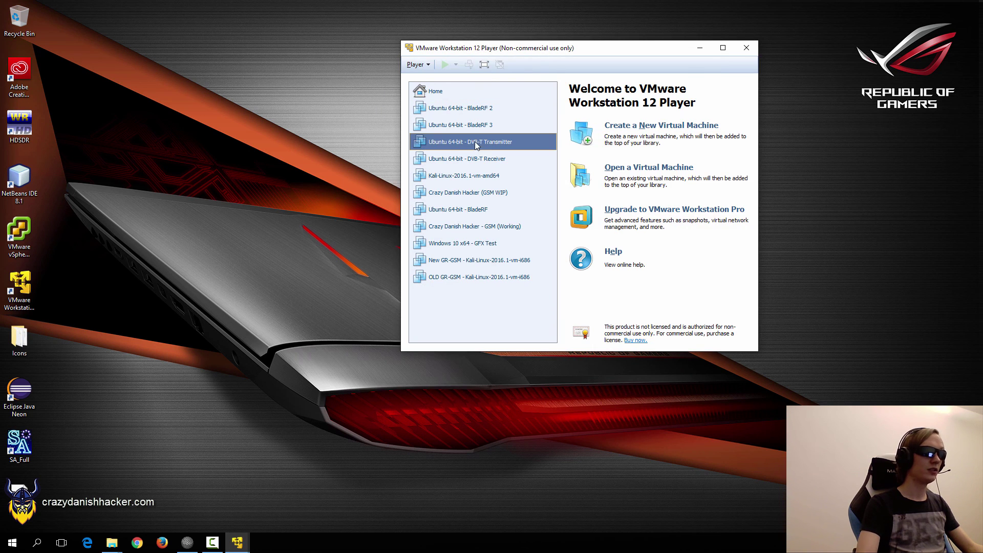
left_click(445, 64)
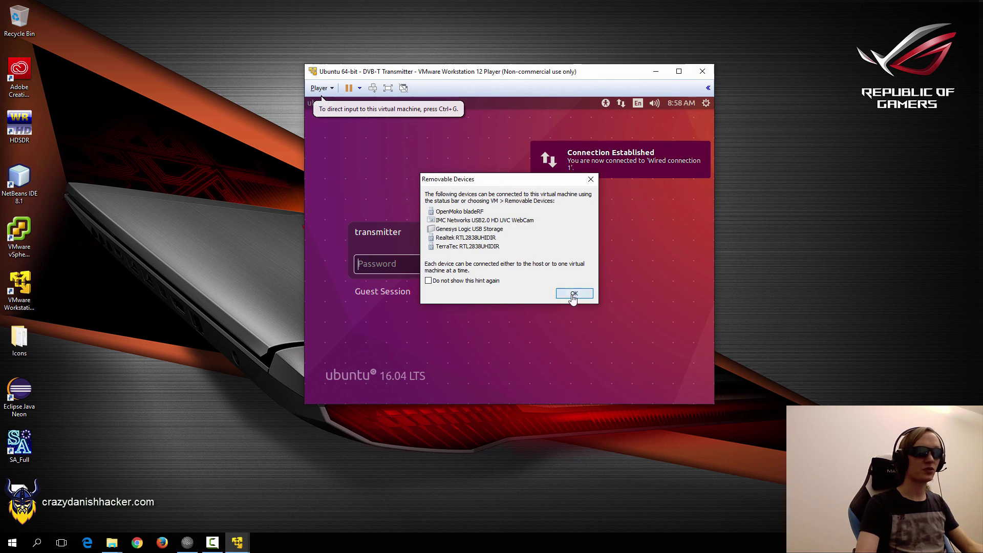
left_click(573, 293)
left_click(403, 264)
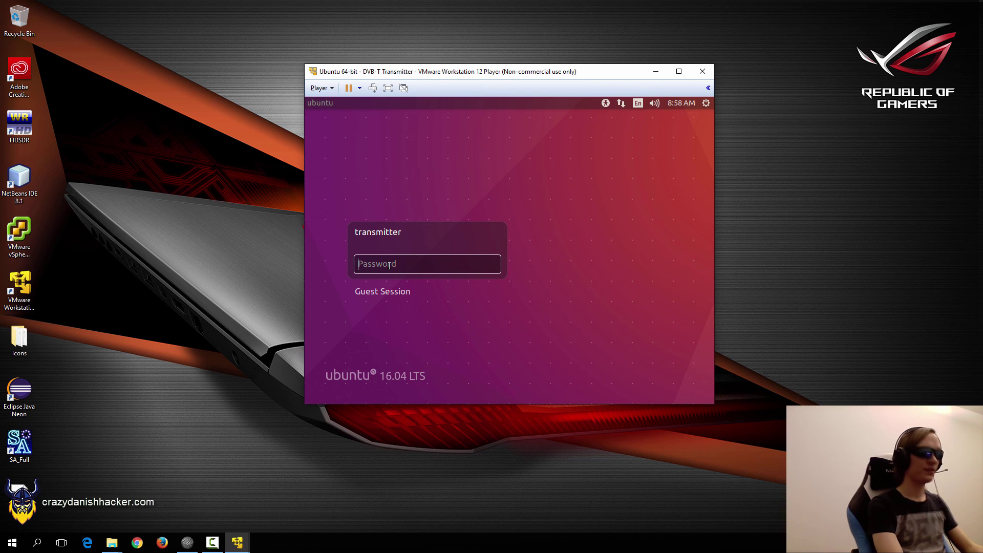
Log in to the Transmitter VM and open a terminal in /etc/apt.
type("••")
key("Return")
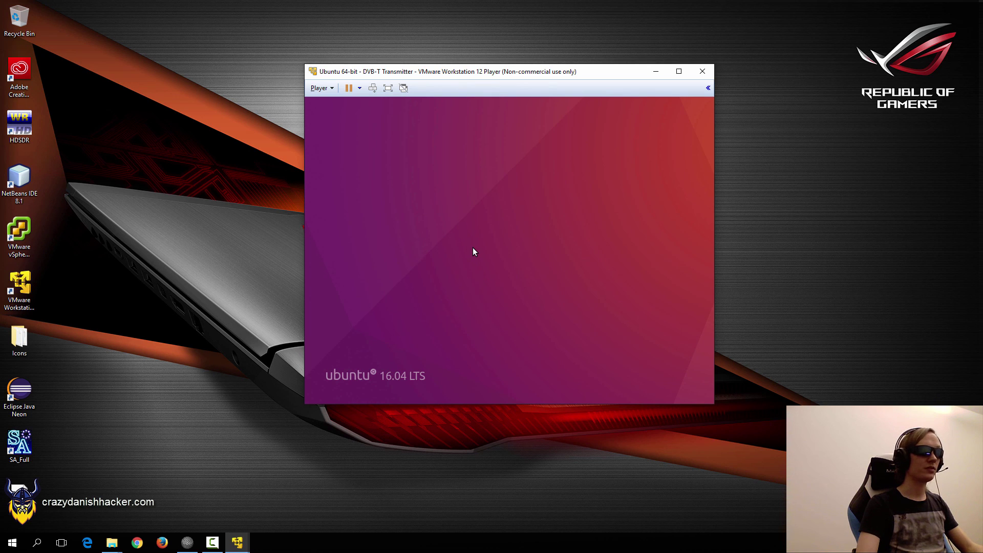
right_click(417, 177)
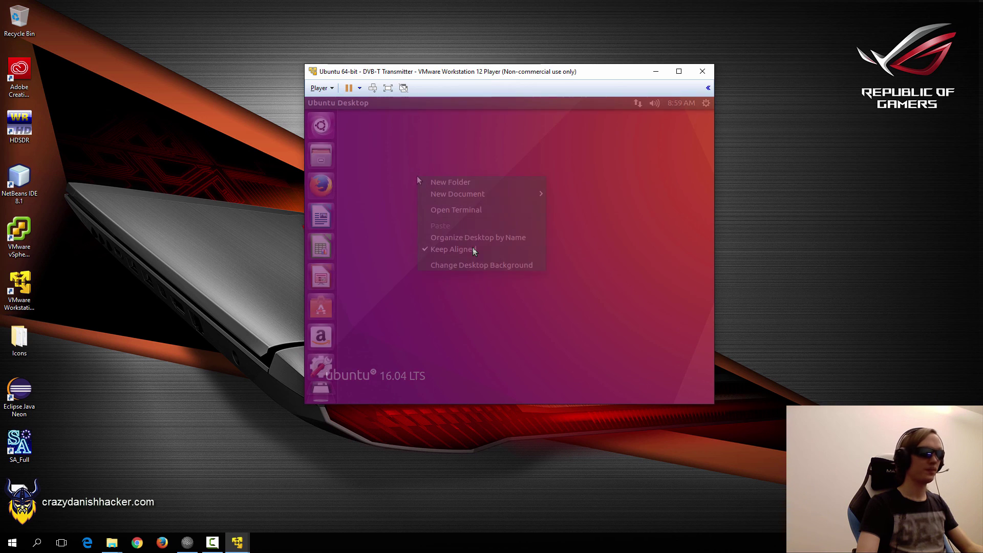
left_click(453, 211)
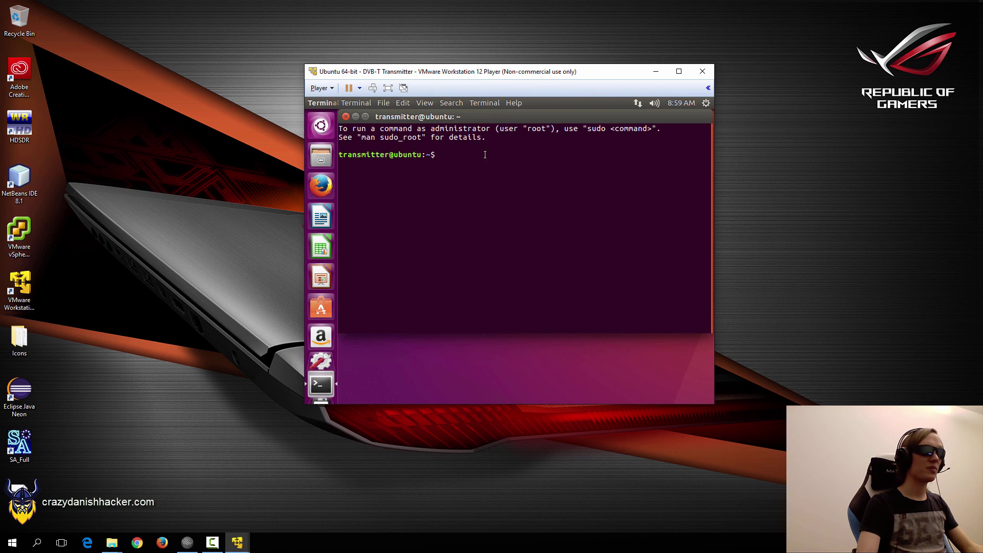
type("cd /etc/sour")
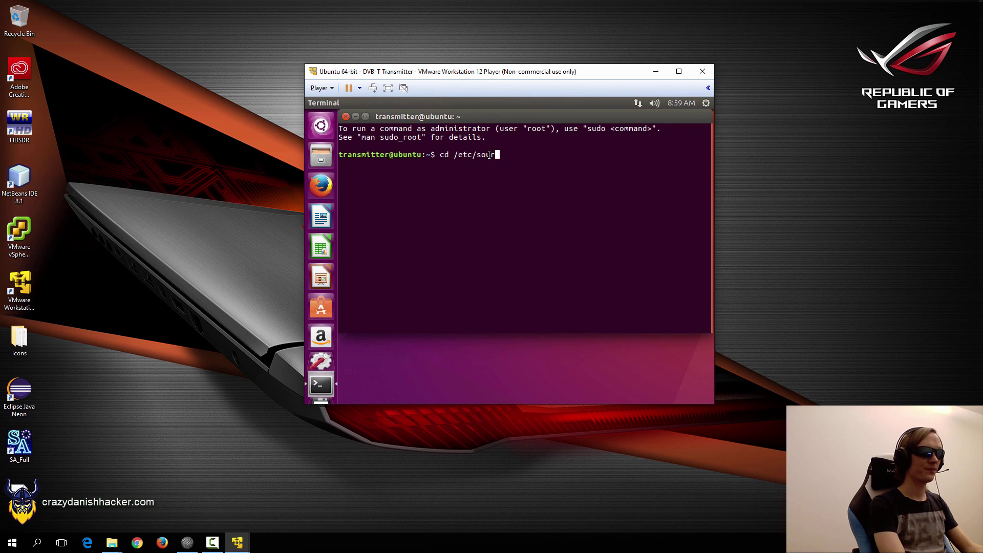
key("Return")
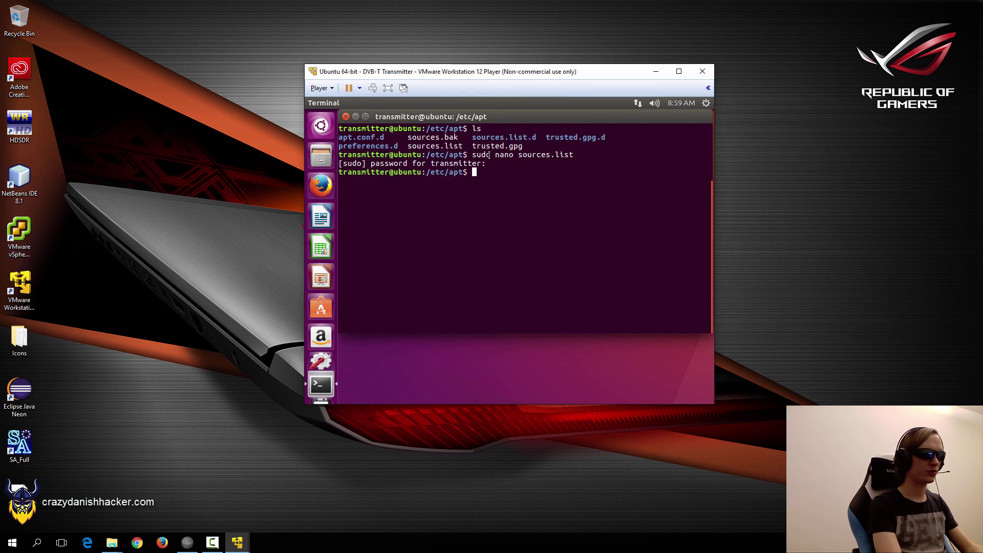
Clean the apt cache and refresh package lists with sudo apt-get clean and update.
type("sudo apt-get clean")
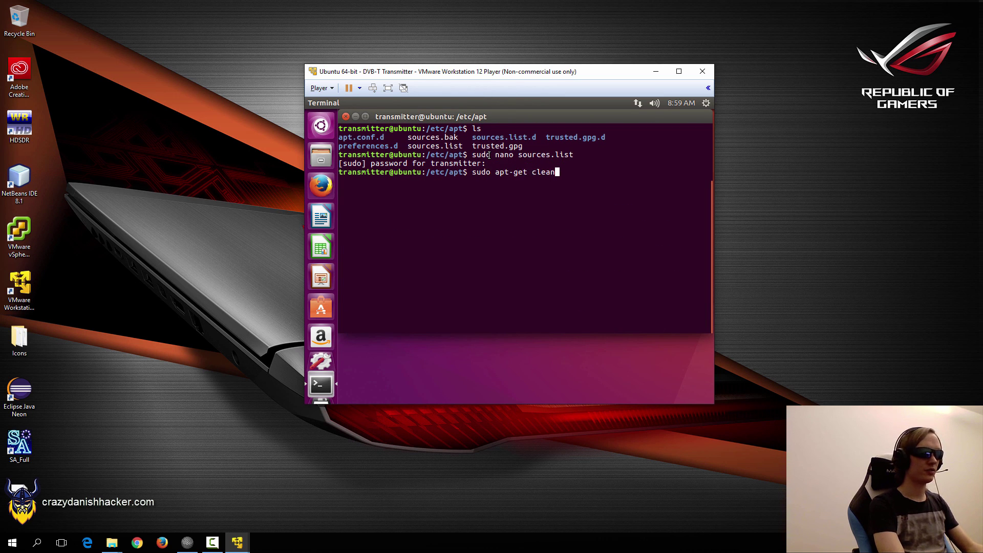
key("Return")
key("Up")
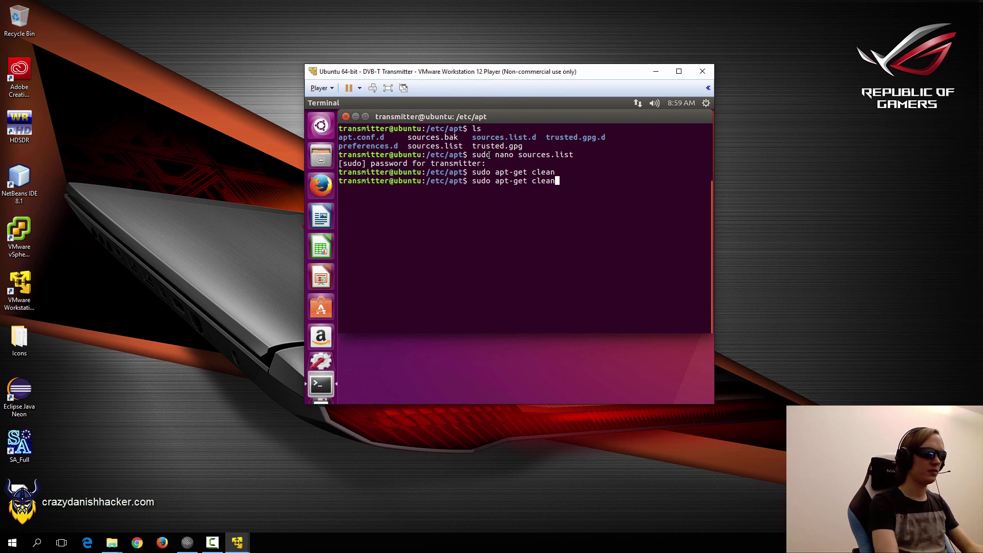
key("BackSpace")
key("BackSpace")
key("BackSpace")
key("BackSpace")
key("BackSpace")
type("update")
key("Return")
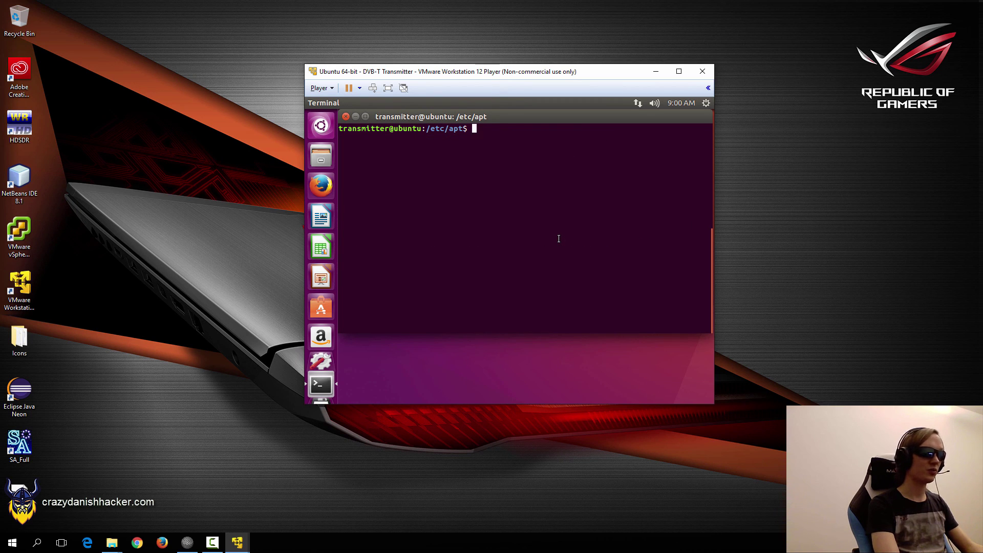
Return to the home folder and clear the terminal.
type("cd")
key("Return")
type("clear")
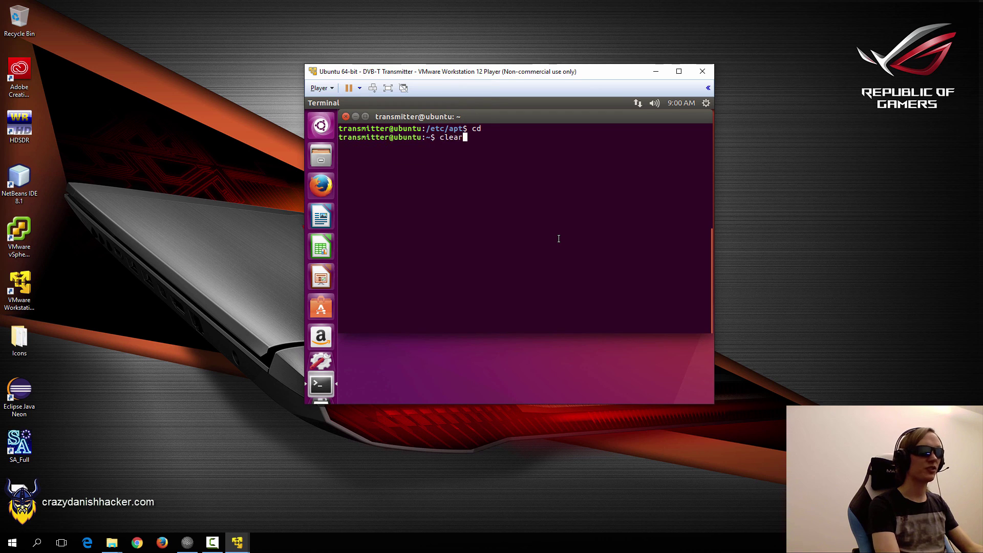
key("Return")
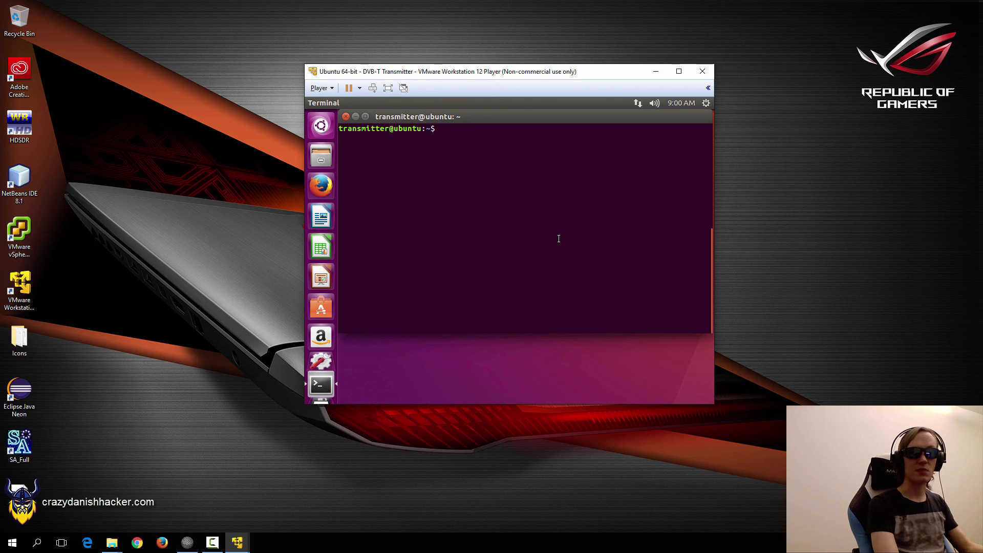
Install gnuradio, gqrx-sdr, swig and the other build packages via apt-get, fixing gqrx to gqrx-sdr.
key("ctrl+shift+v")
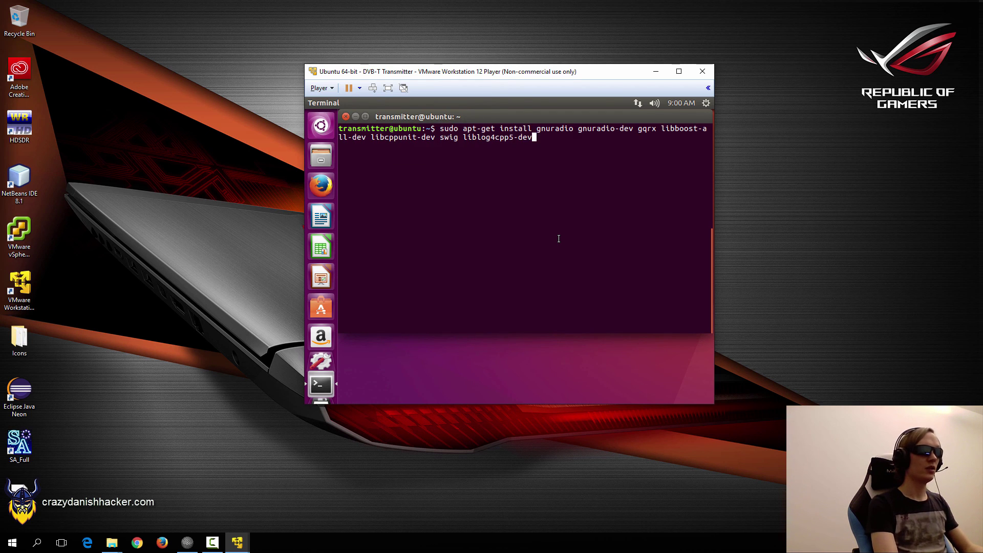
key("Left")
key("Left")
key("Left")
key("Left")
key("Left")
key("Left")
key("Left")
key("Left")
key("Left")
key("Left")
key("Left")
key("Left")
key("Left")
key("Left")
key("Left")
key("Left")
key("Left")
key("Left")
key("Left")
key("Left")
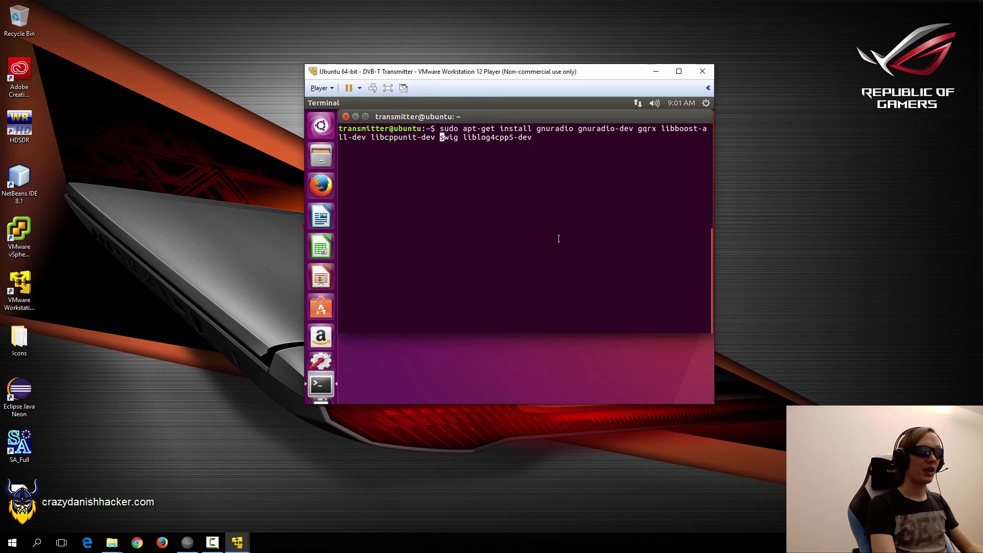
key("Left")
key("Left")
key("Left")
key("Left")
key("Left")
key("Left")
key("Left")
key("Left")
key("Left")
key("Left")
key("Left")
key("Left")
key("Left")
key("Left")
key("Left")
key("Left")
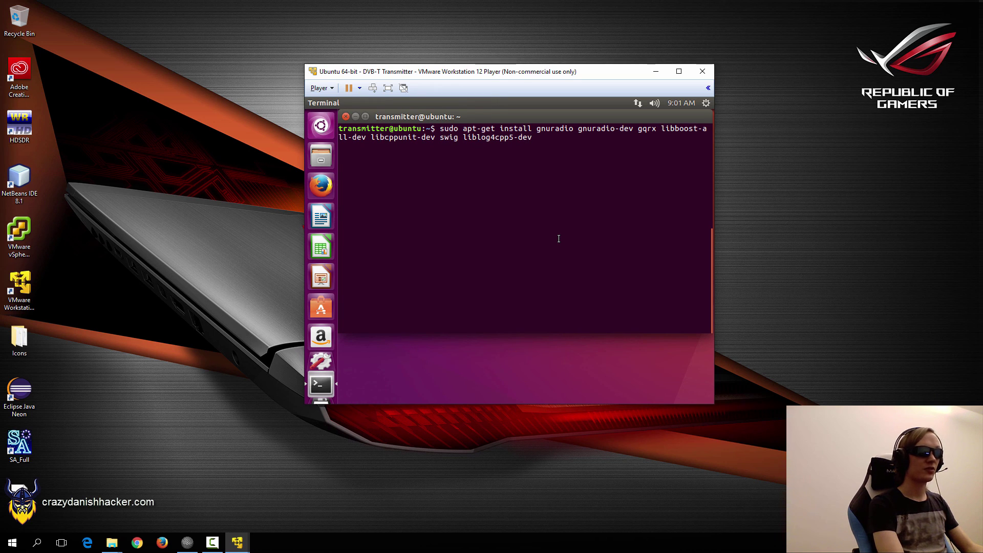
type("-sdr")
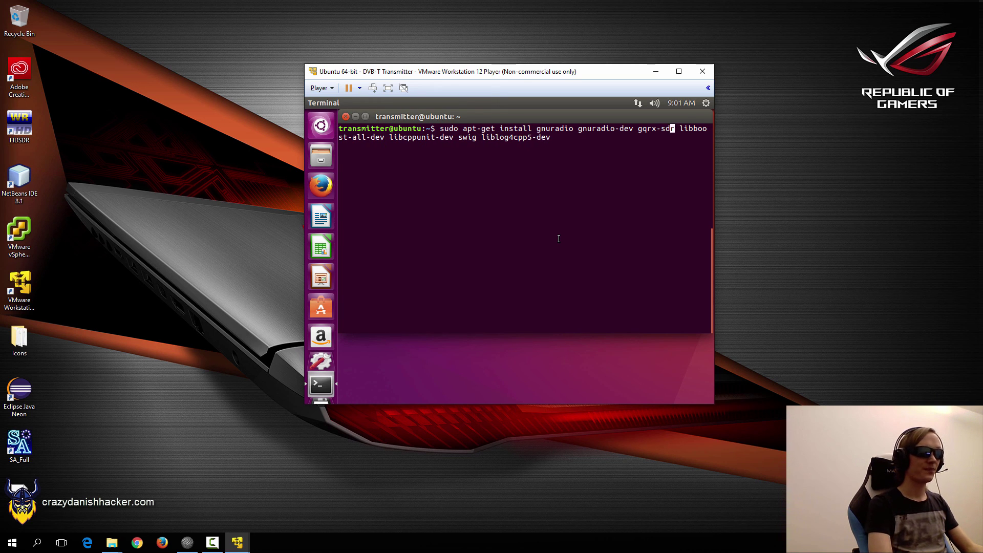
key("Left")
key("Left")
key("Left")
key("Left")
key("Left")
key("Left")
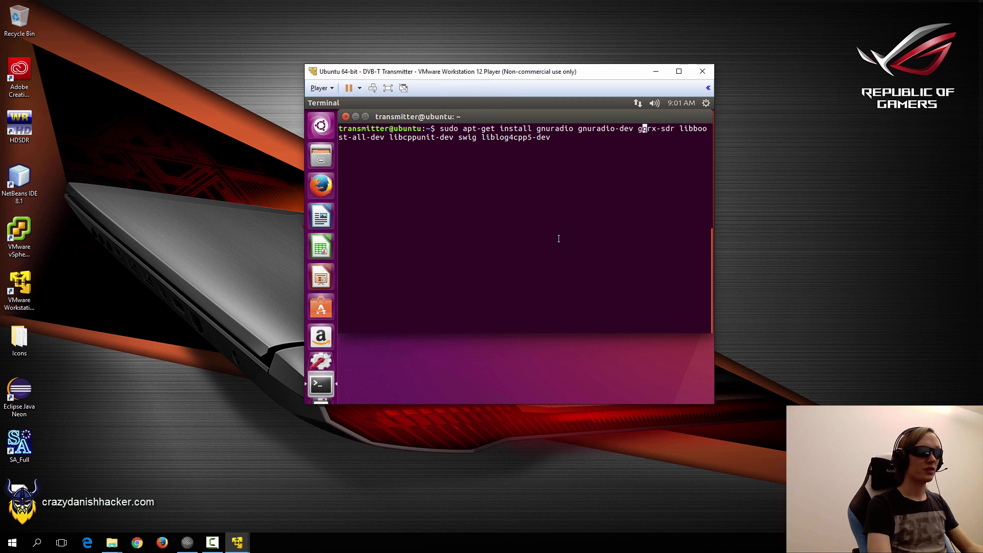
key("Right")
key("End")
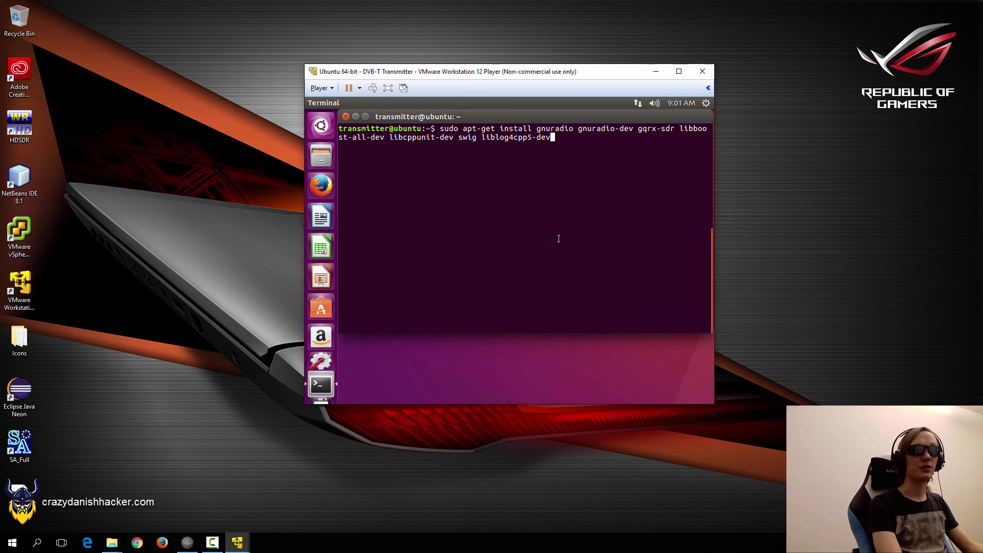
key("Return")
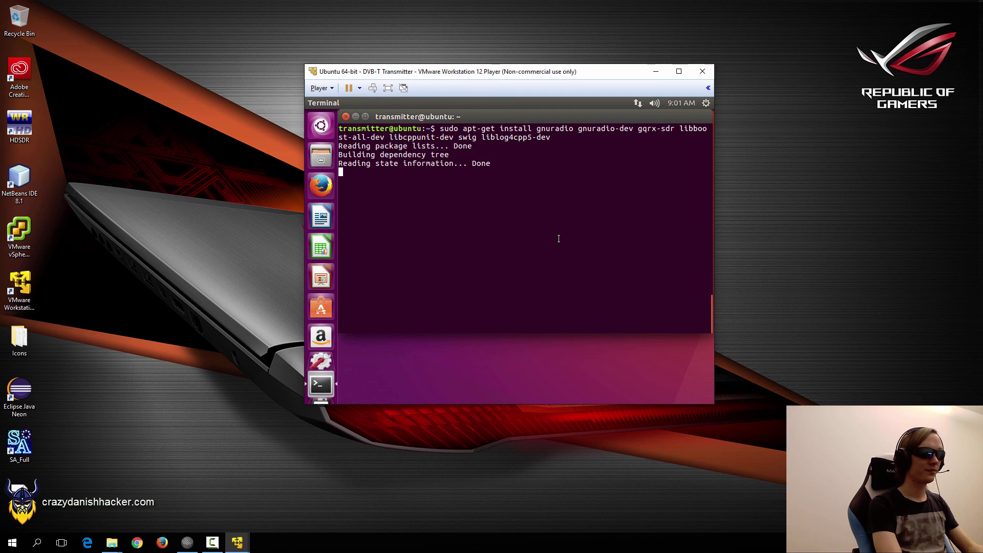
type("Y")
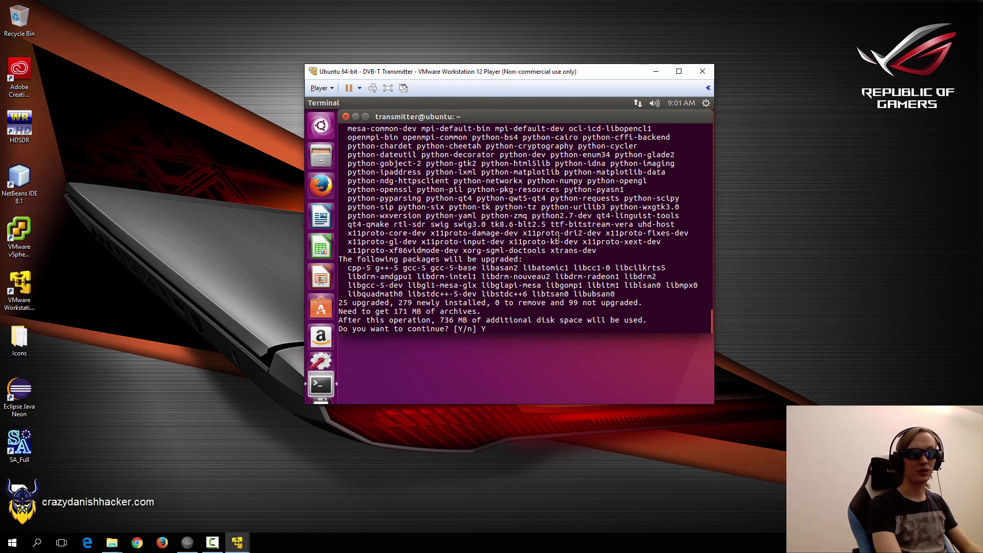
key("Return")
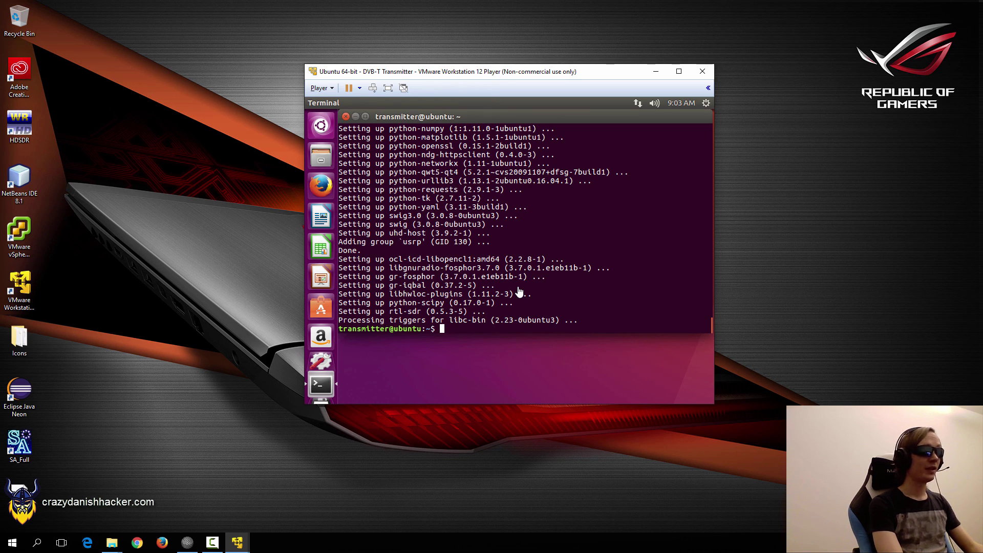
Clear the terminal, list the home folder, and attempt the gr-dvbt git clone.
type("clear")
key("Return")
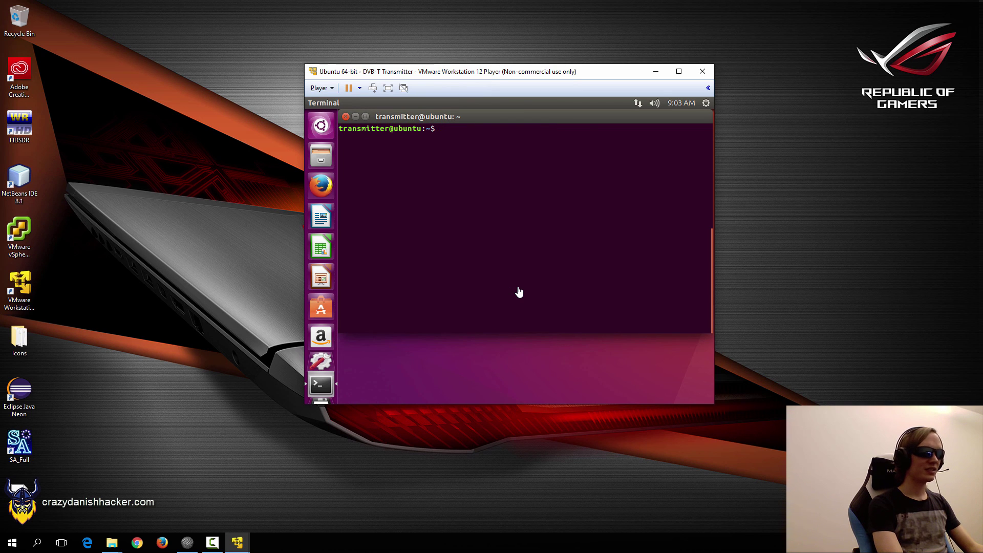
type("ls")
key("Return")
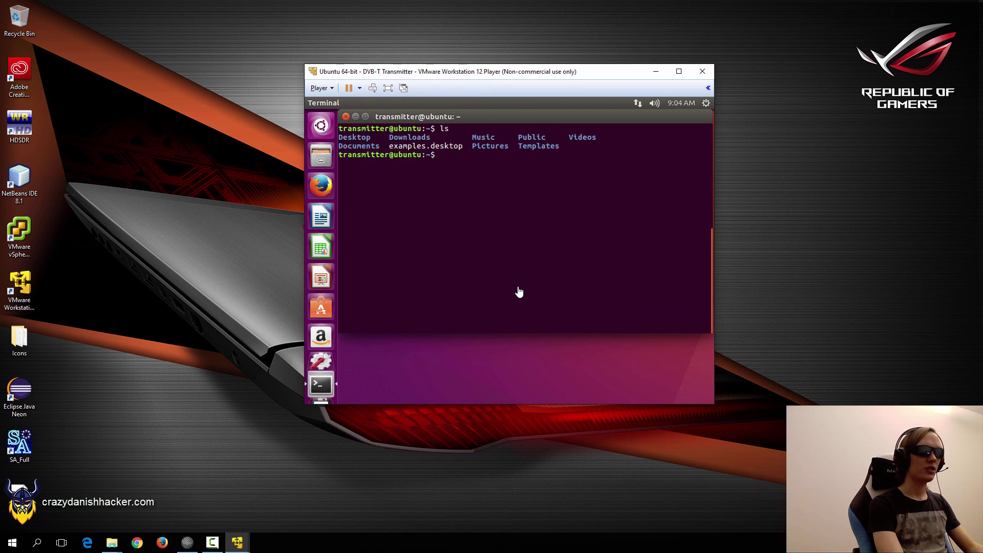
type("git clone https://github.com/BogdanDIA/gr-dvbt.git")
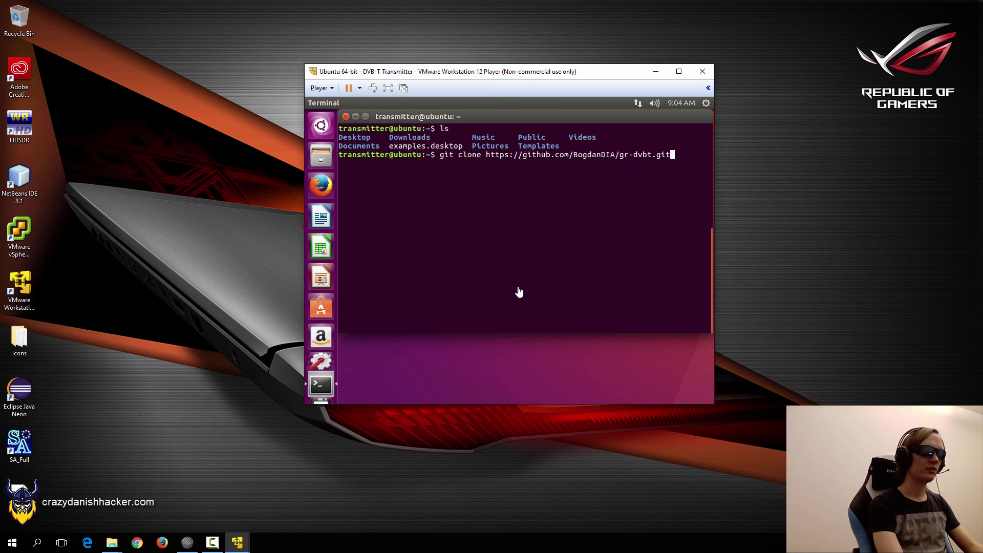
key("Return")
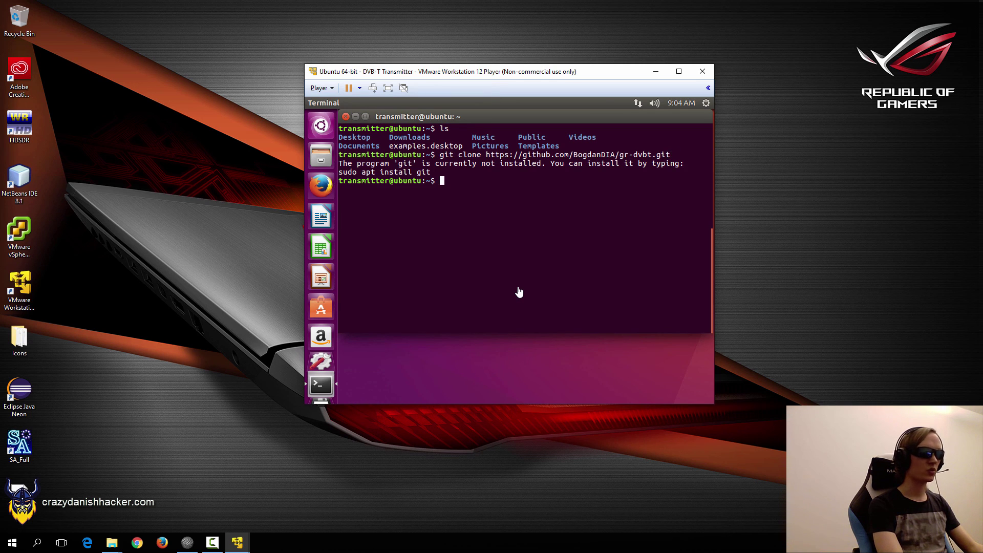
type("sudo a")
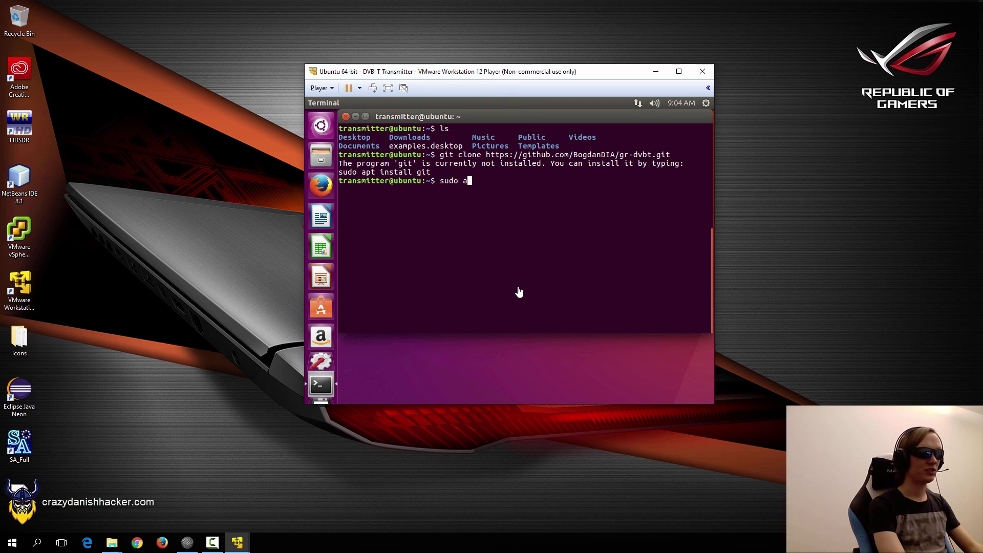
type("pt-get install git")
key("Return")
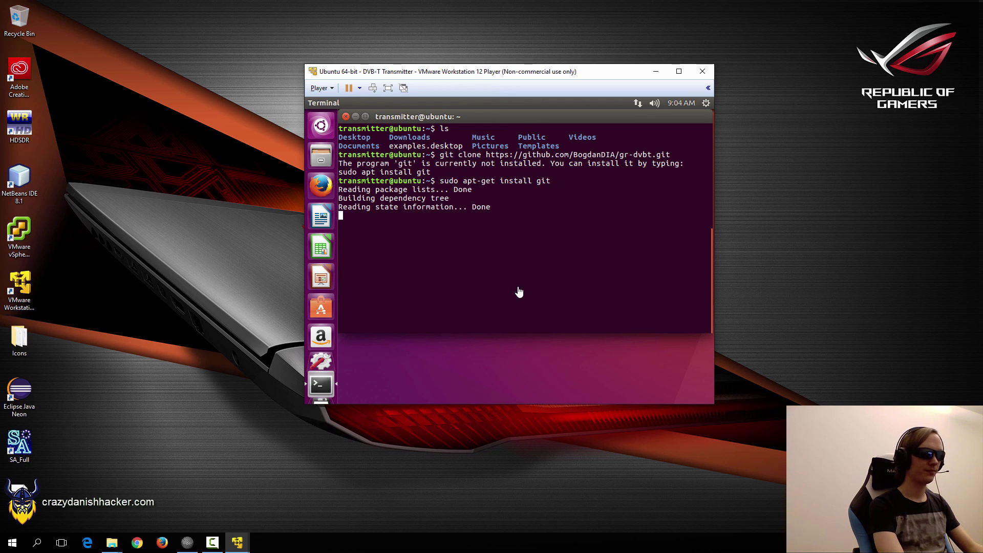
type("Y")
key("Return")
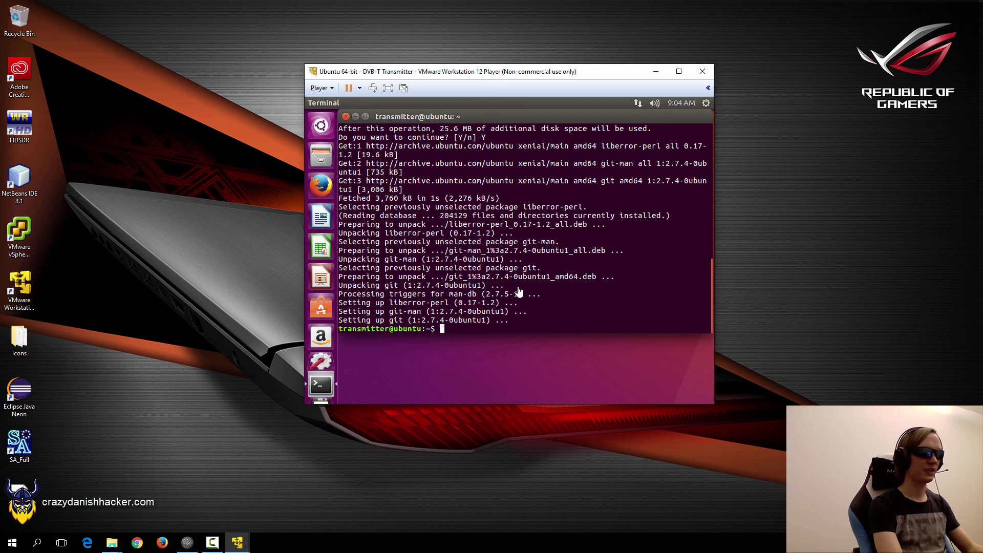
type("git clone https://github.com/BogdanDIA/gr-dvbt.git")
key("Return")
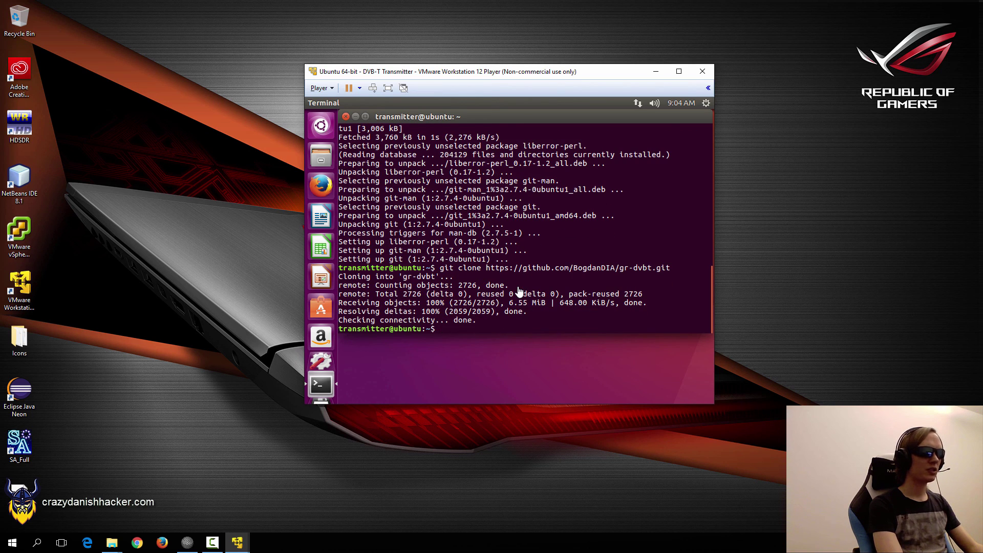
Check gr-dvbt's disk usage, enter the folder, and create a build subfolder.
type("du -h gr-dvbt/")
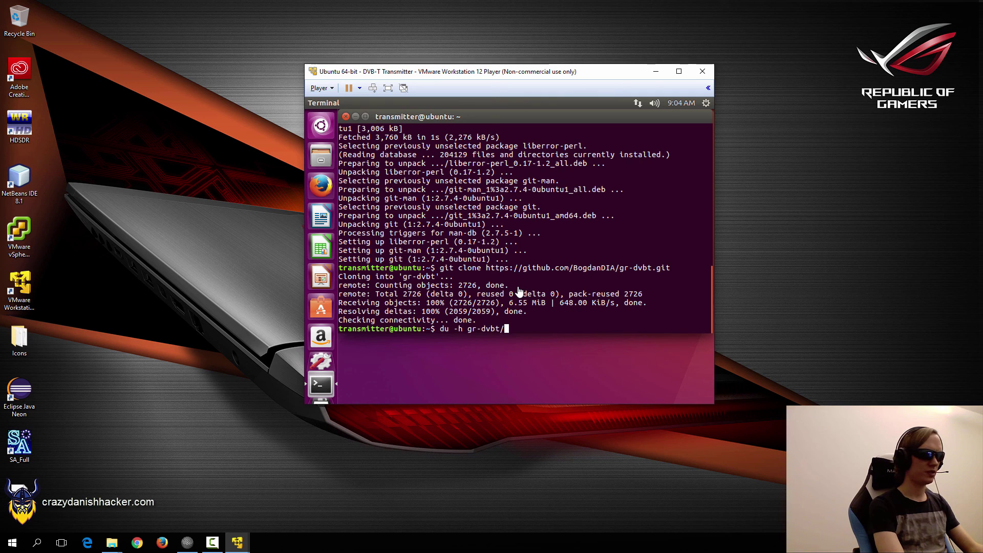
key("Return")
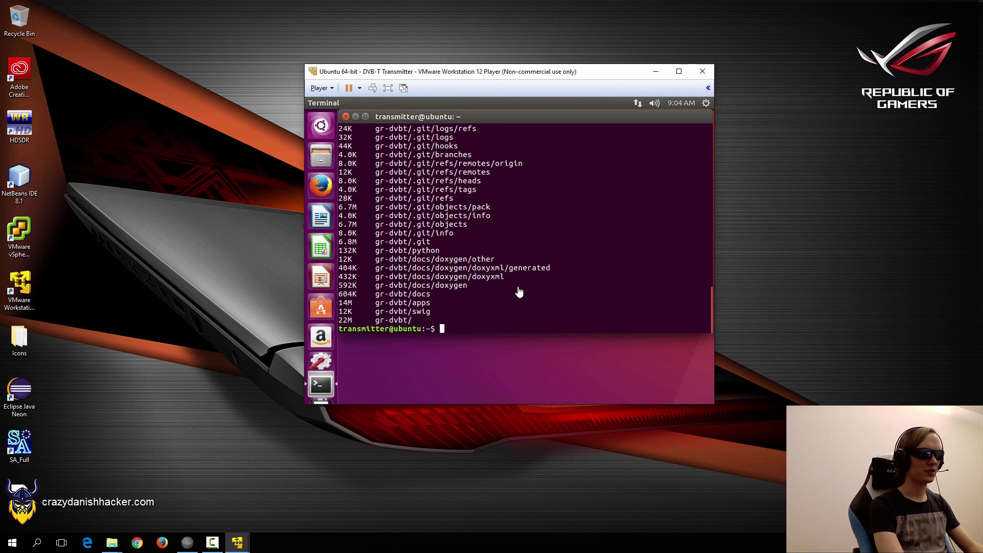
type("cd gr-dvbt/")
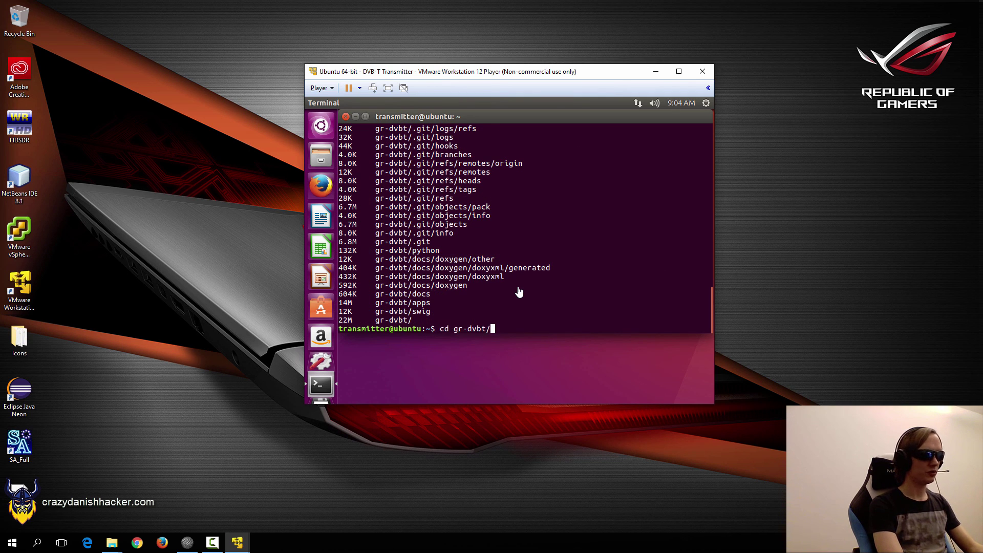
key("Return")
type("clear")
key("Return")
type("ls")
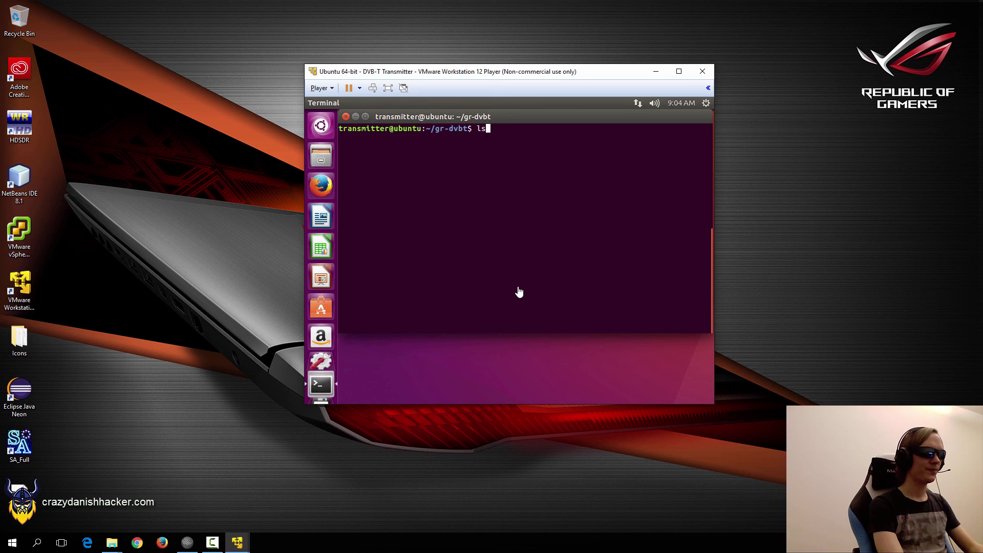
key("Return")
type("mkdir build")
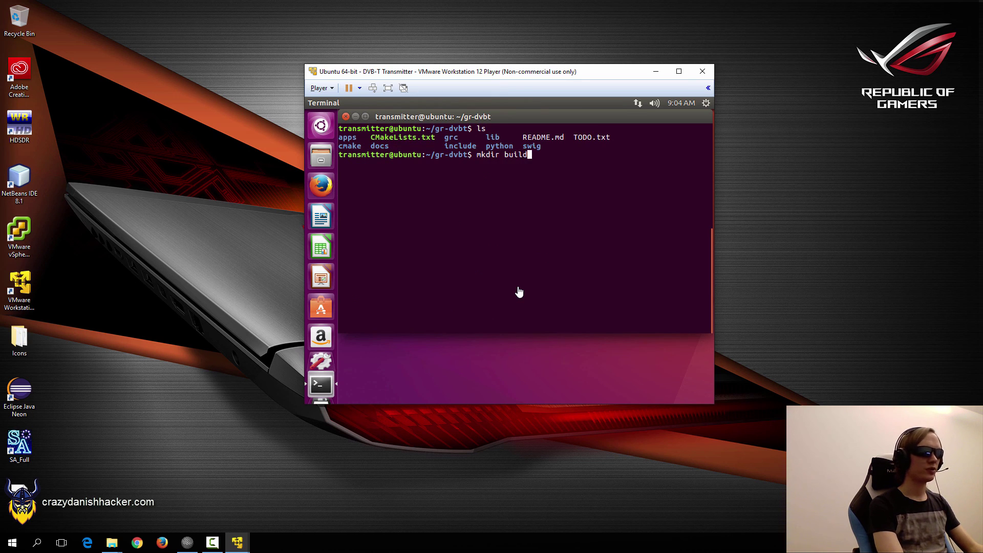
key("Return")
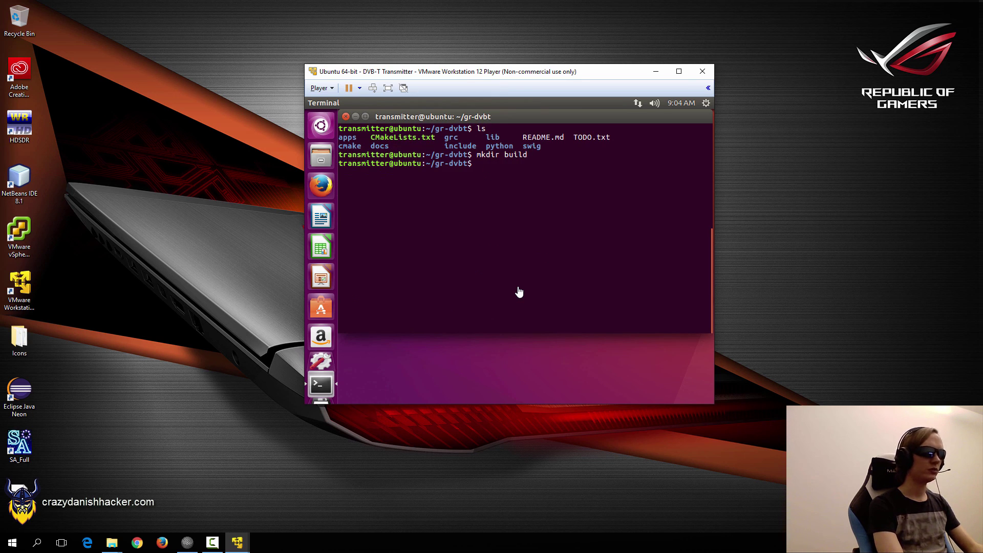
Read the build and run steps in gr-dvbt's README.md with less.
type("less READ")
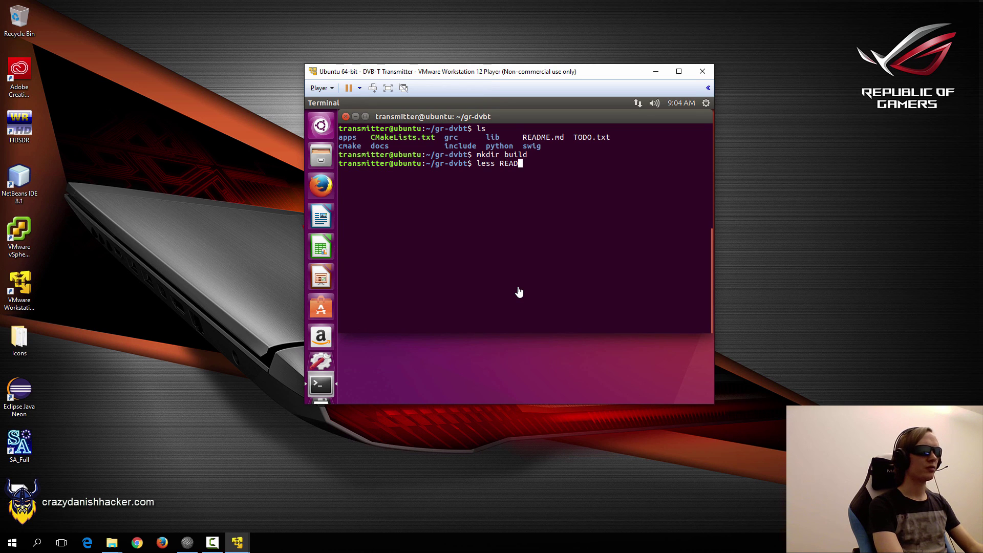
key("Tab")
key("Return")
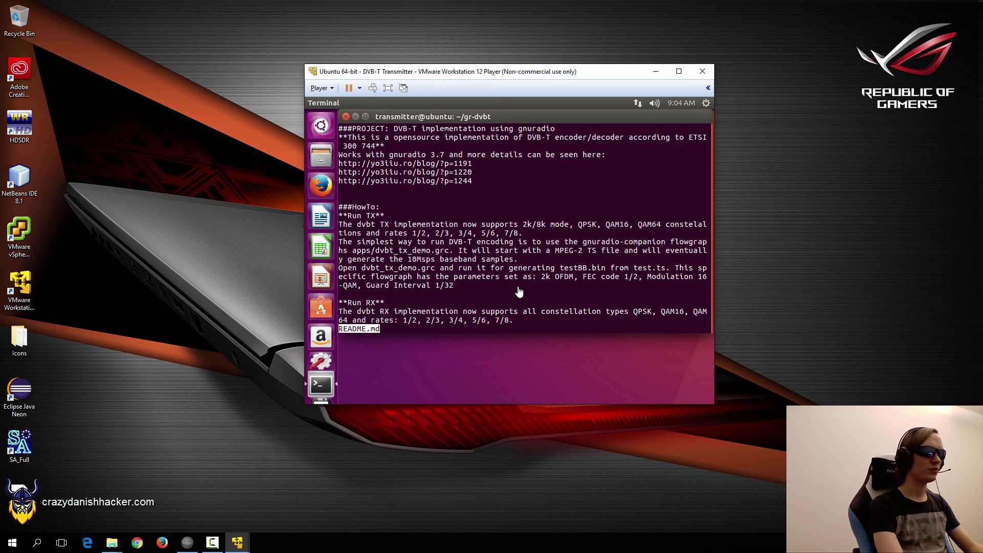
scroll(519, 291, "down", 15)
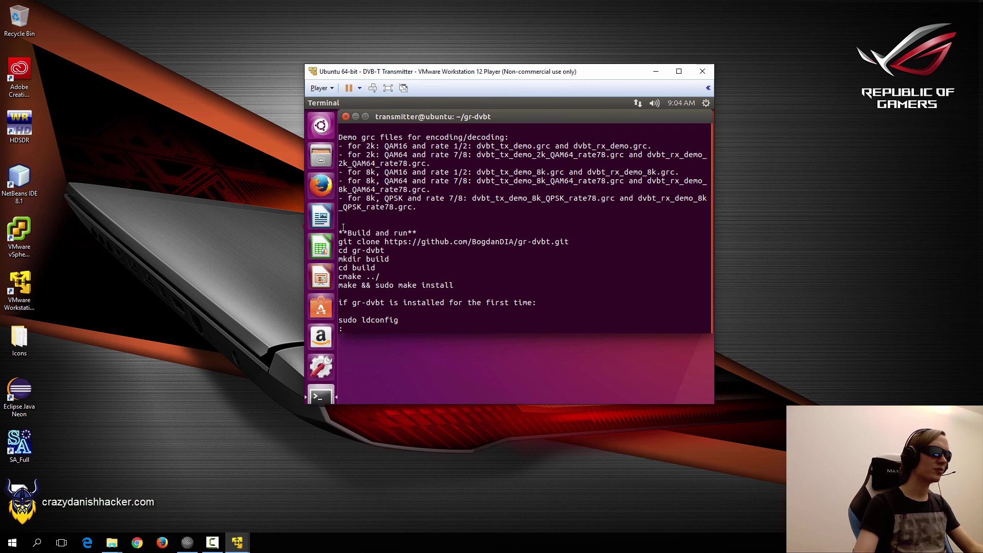
left_click_drag(339, 232, 507, 287)
left_click(507, 287)
scroll(506, 286, "down", 1)
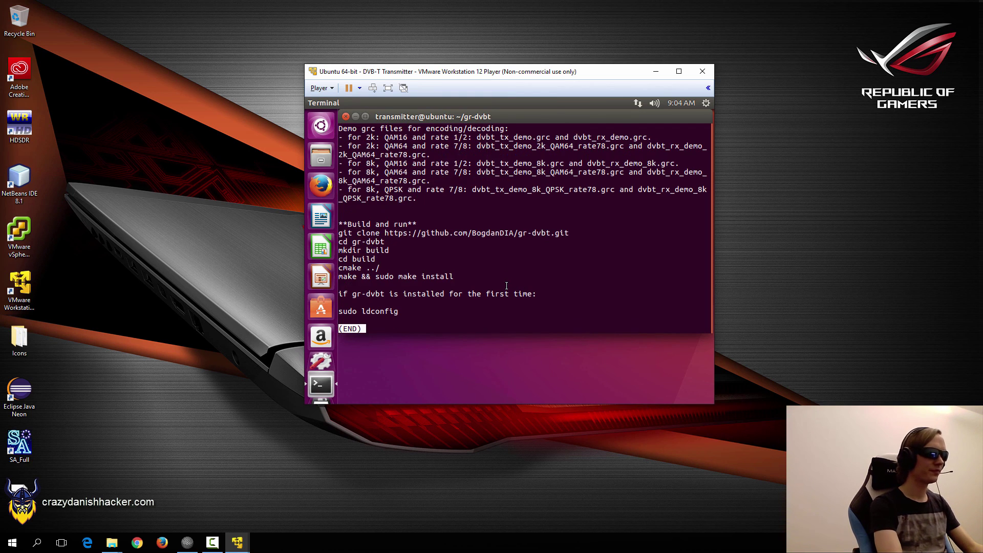
key("q")
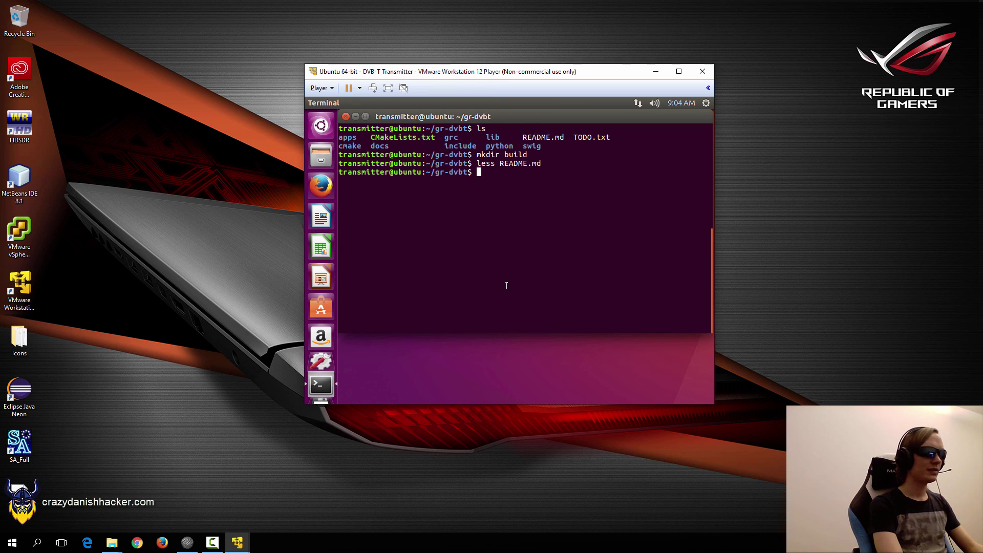
In build/, attempt cmake -DCMAKE_INSTALL_PREFIX=/usr ../, which needs cmake installed.
type("cd build/")
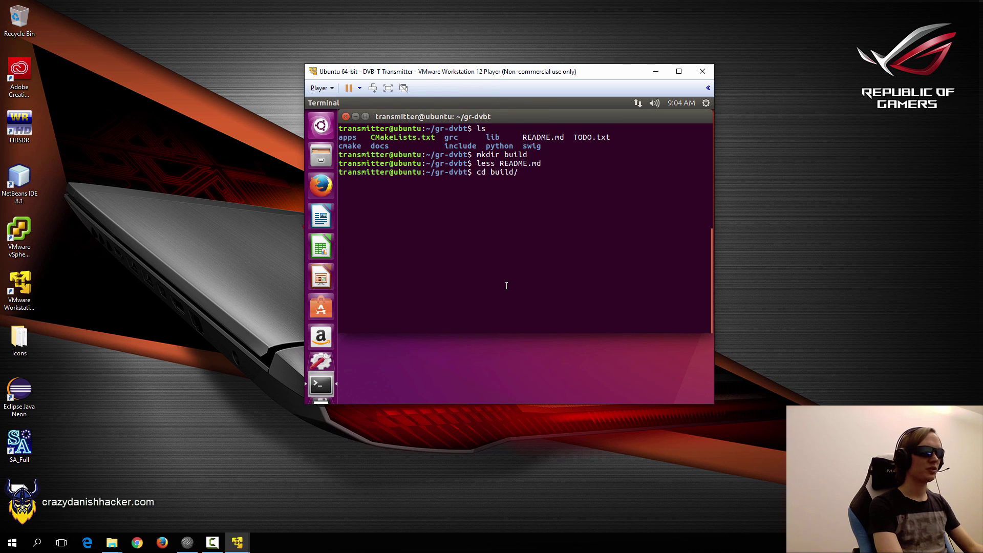
key("Return")
type("cmake")
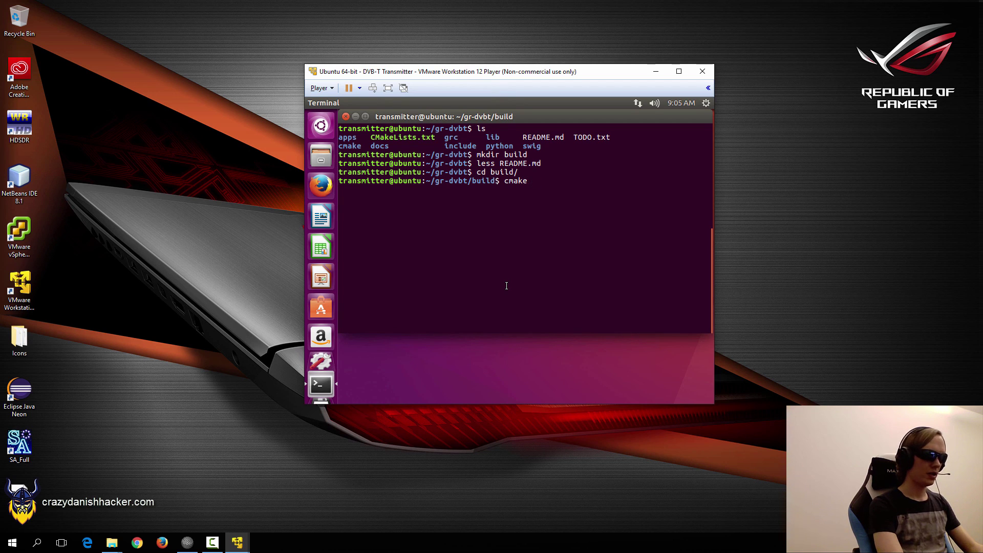
type(" -")
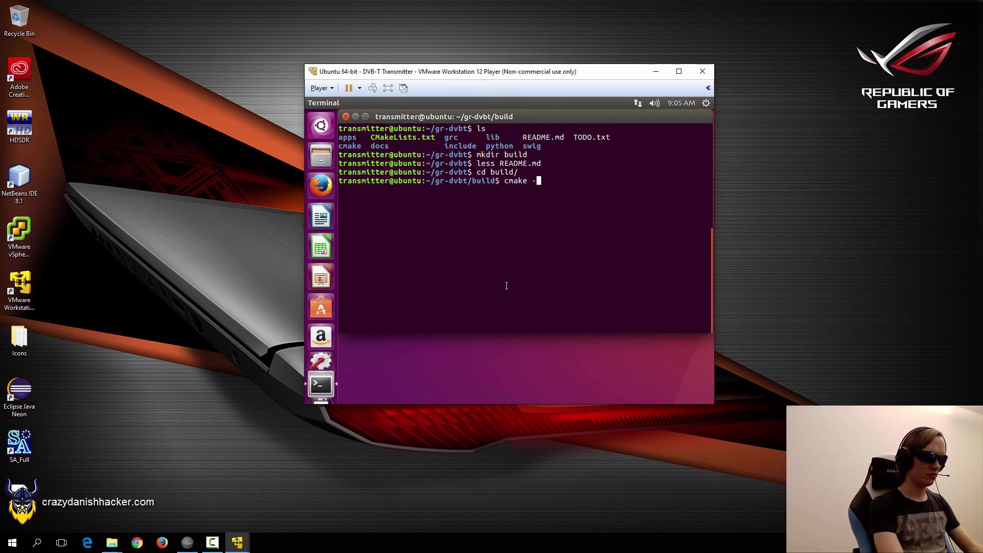
type("DCMAKE_")
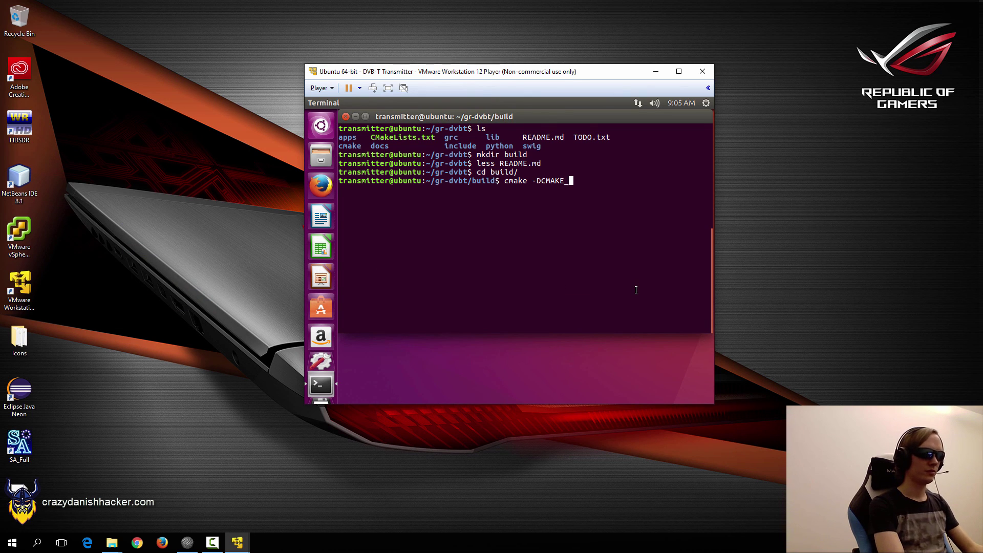
type("INSTALL_")
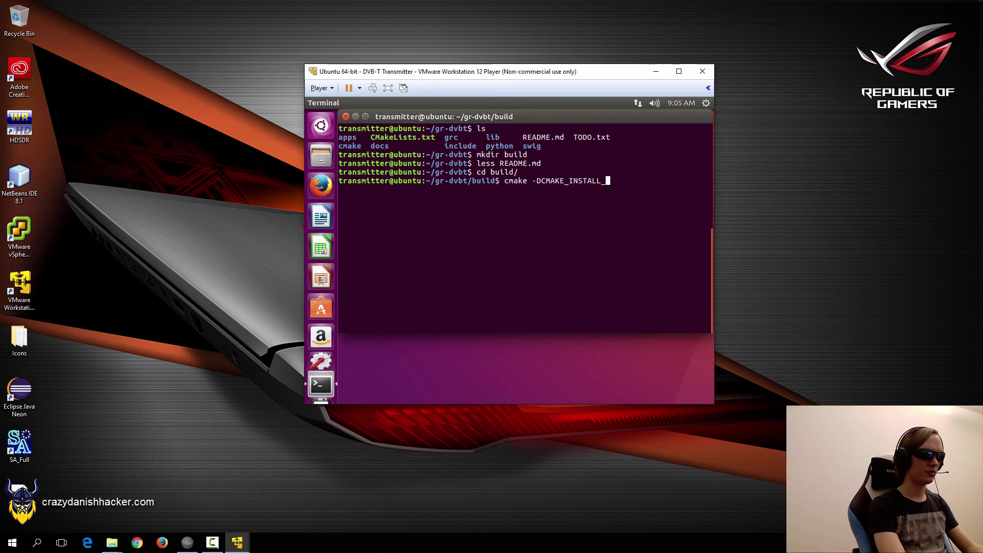
type("PREFIX=/u")
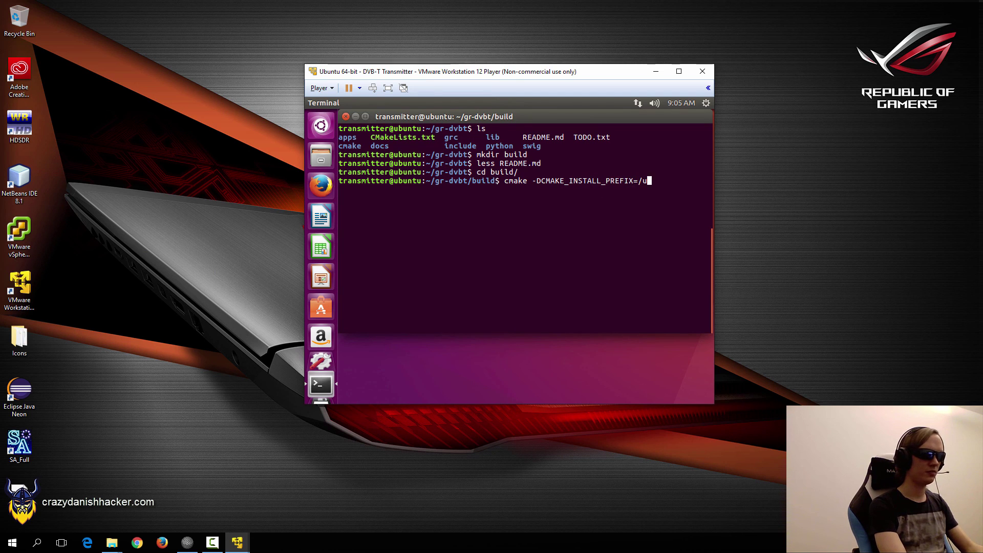
type("sr ../")
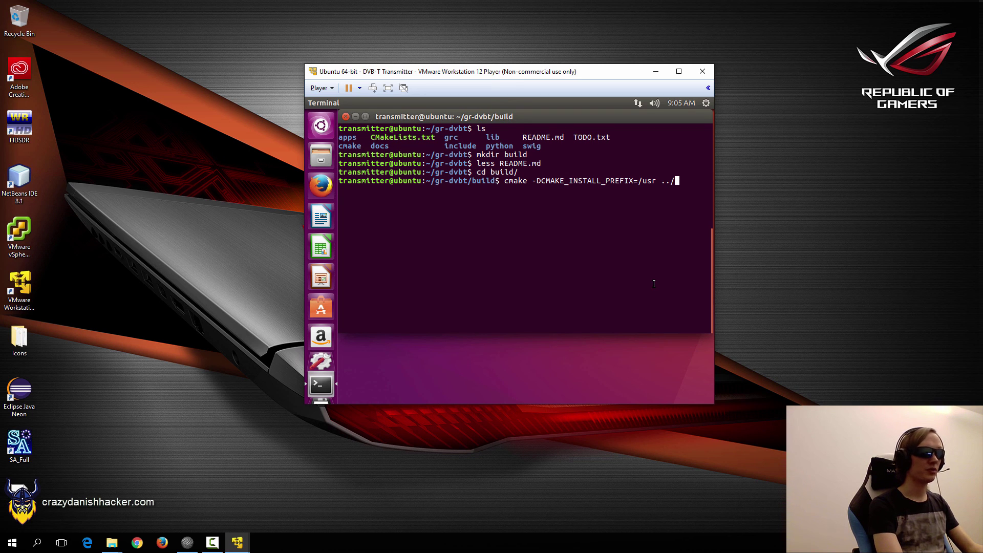
key("Return")
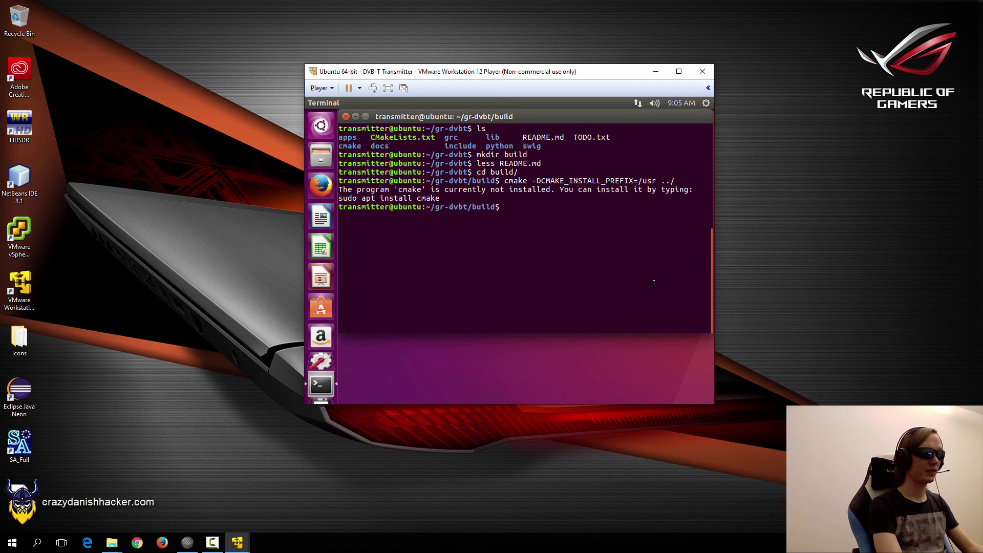
Install cmake with sudo apt-get install cmake, confirming with Y.
type("su")
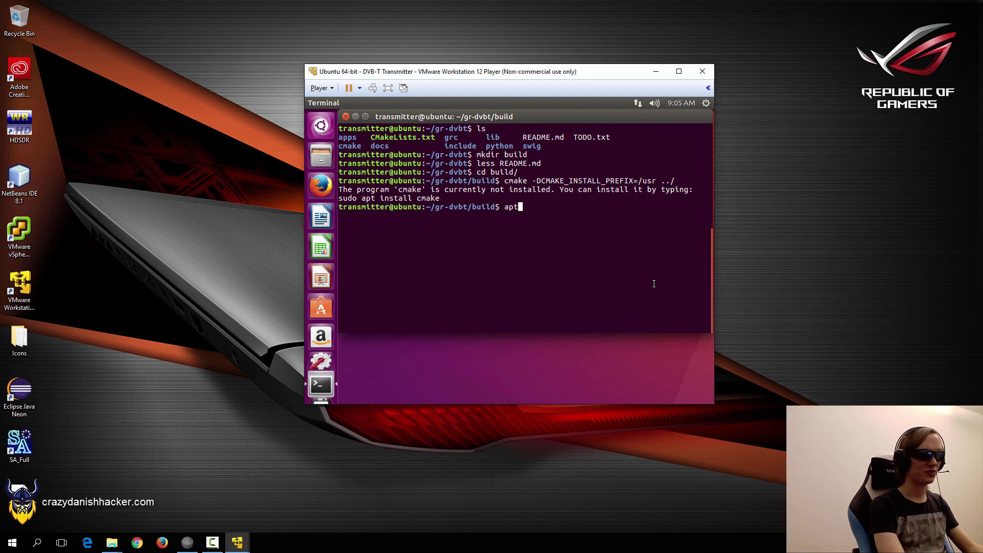
key("BackSpace")
key("BackSpace")
type("sudo apt-g")
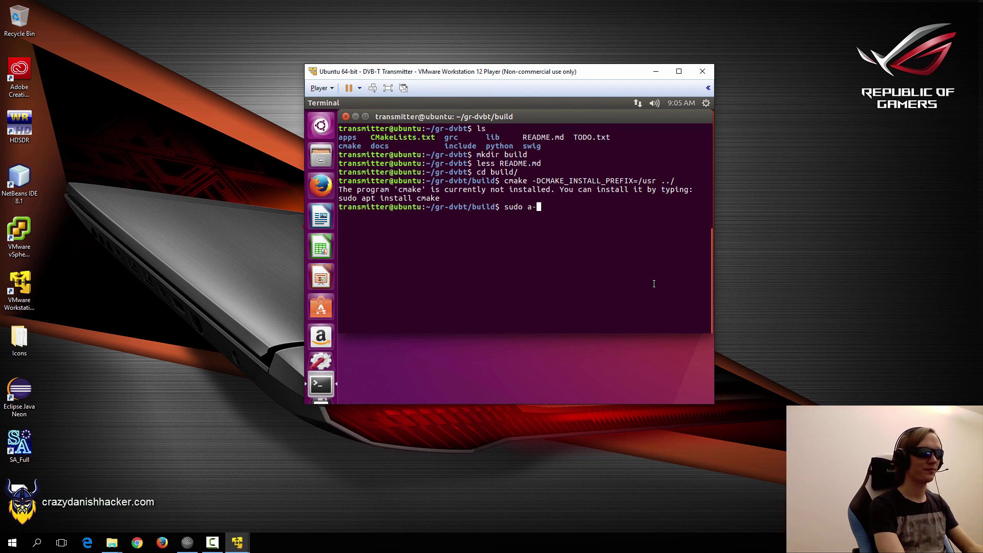
type("et install cmake")
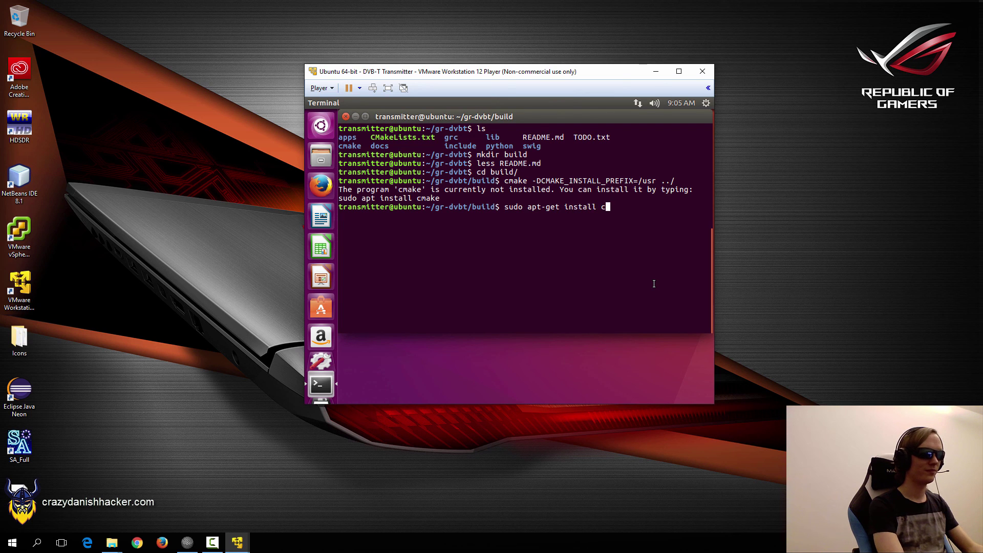
key("Return")
type("Y")
key("Return")
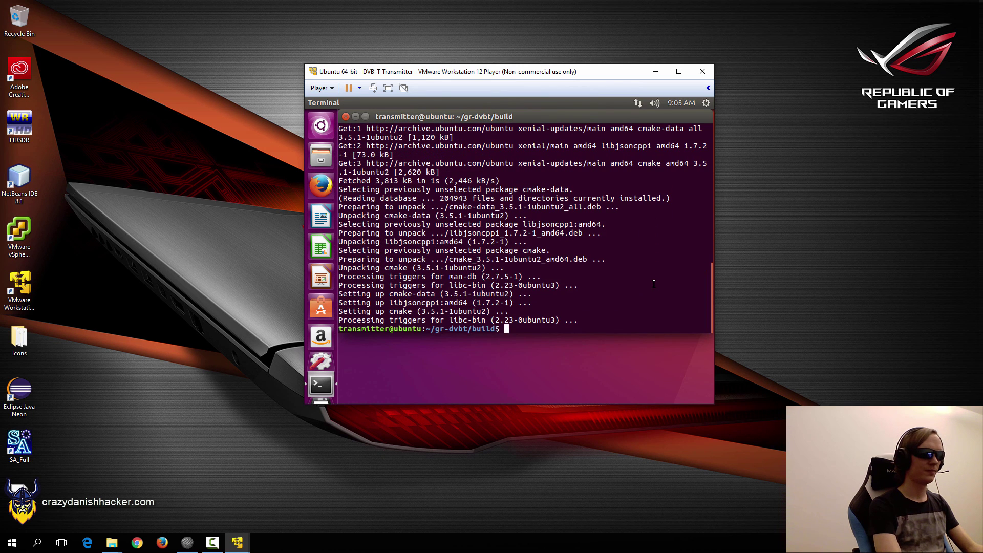
Try make and a gcc help check from the build folder.
key("Up")
key("Up")
key("ctrl+c")
key("ctrl+c")
type("ma")
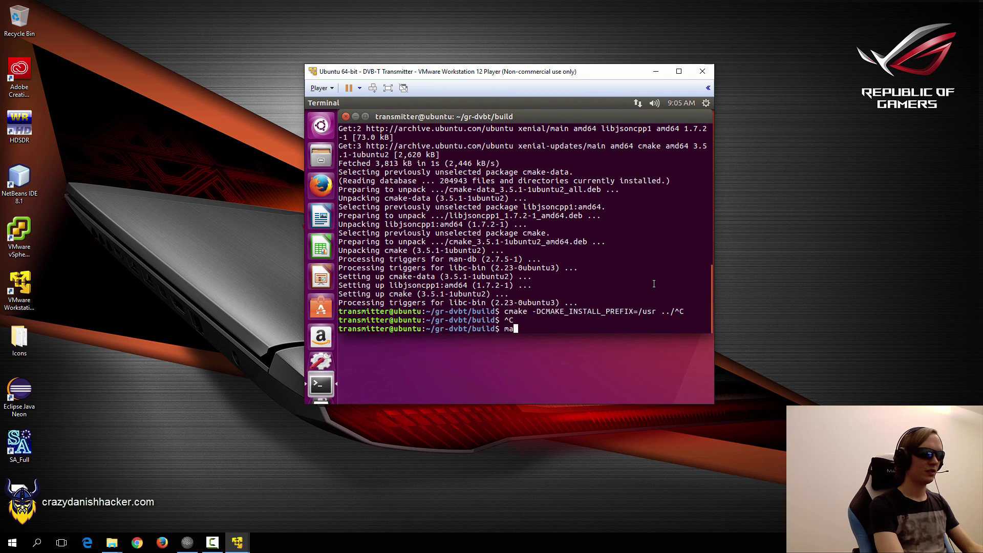
type("ke")
key("Return")
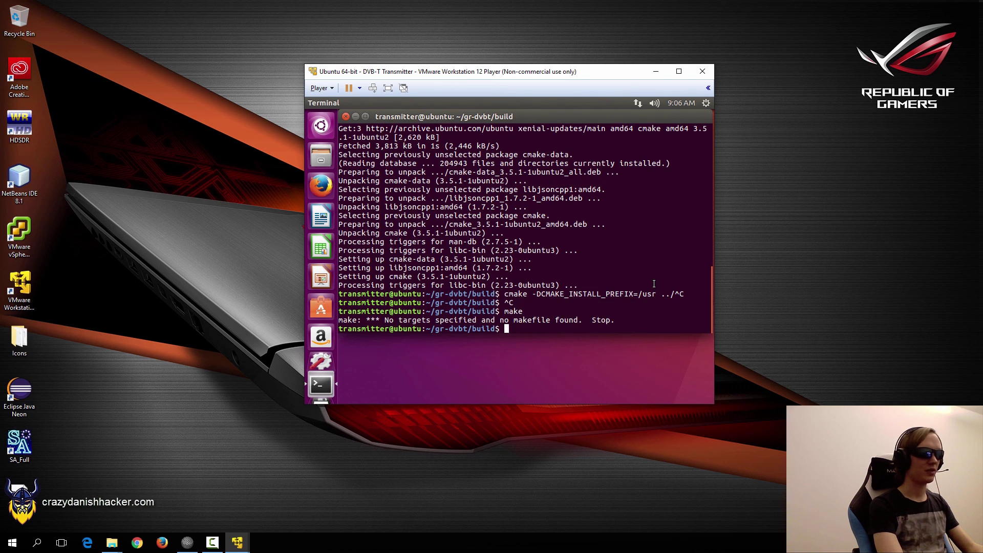
key("Up")
key("Up")
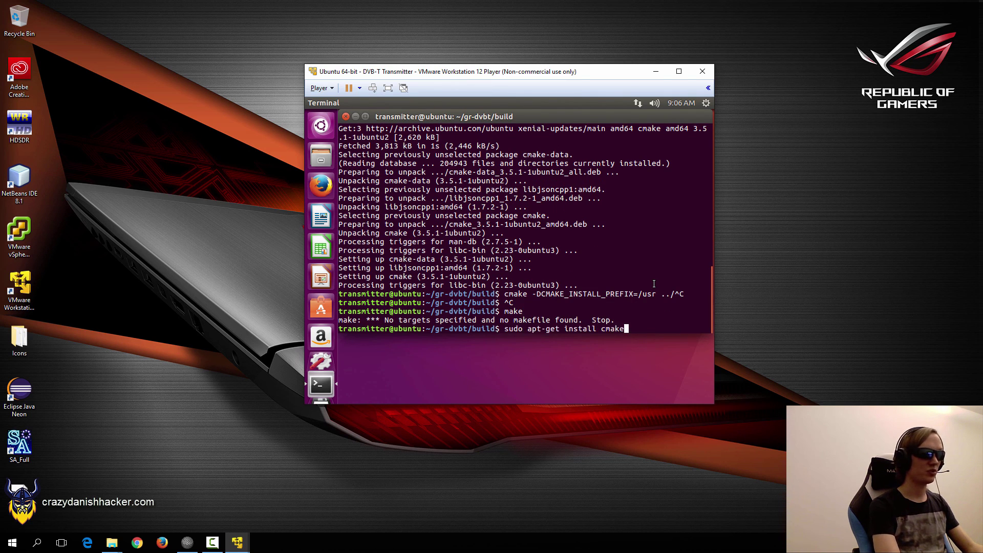
key("Up")
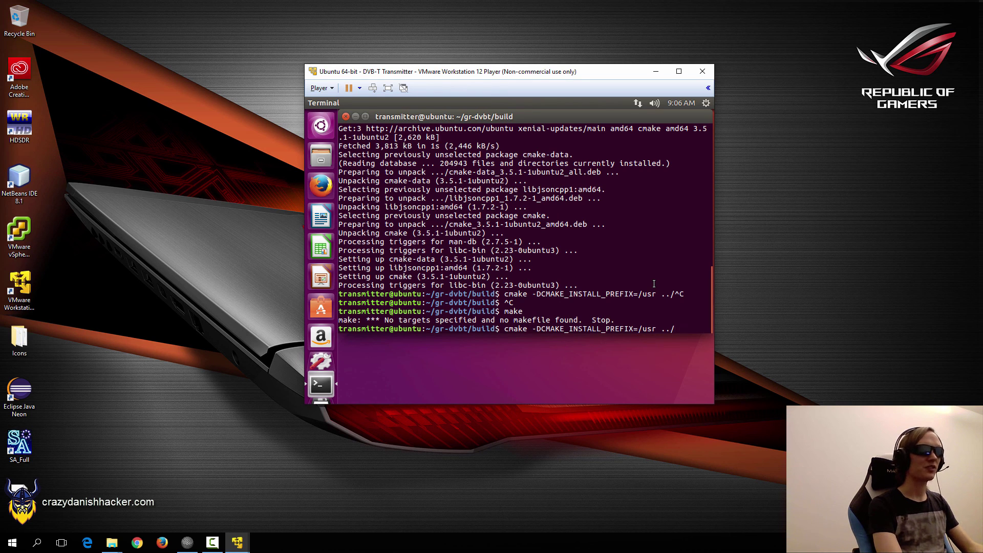
key("ctrl+c")
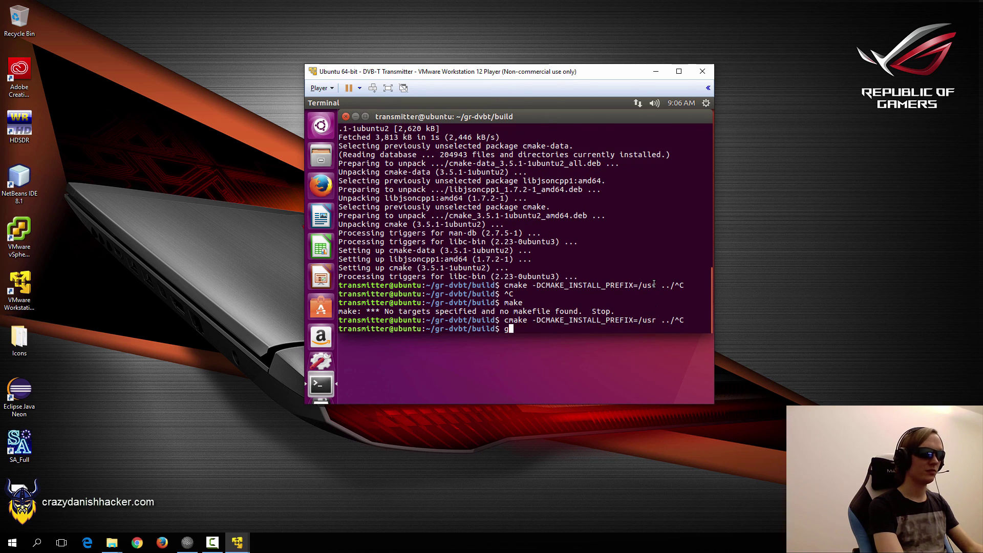
type("gc ")
type(" -h")
key("Return")
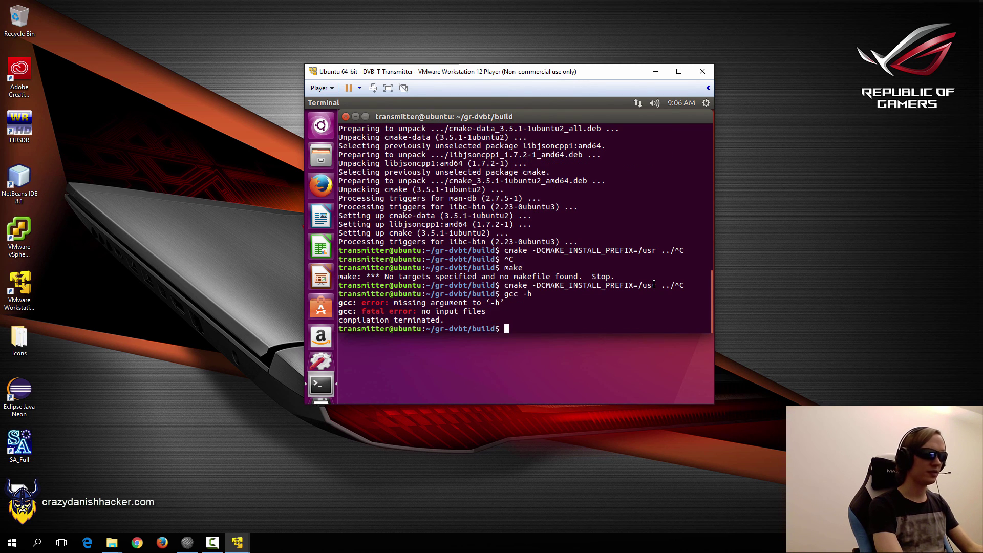
Rerun cmake -DCMAKE_INSTALL_PREFIX=/usr ../ from history to generate the build files.
key("Up")
key("Up")
key("Up")
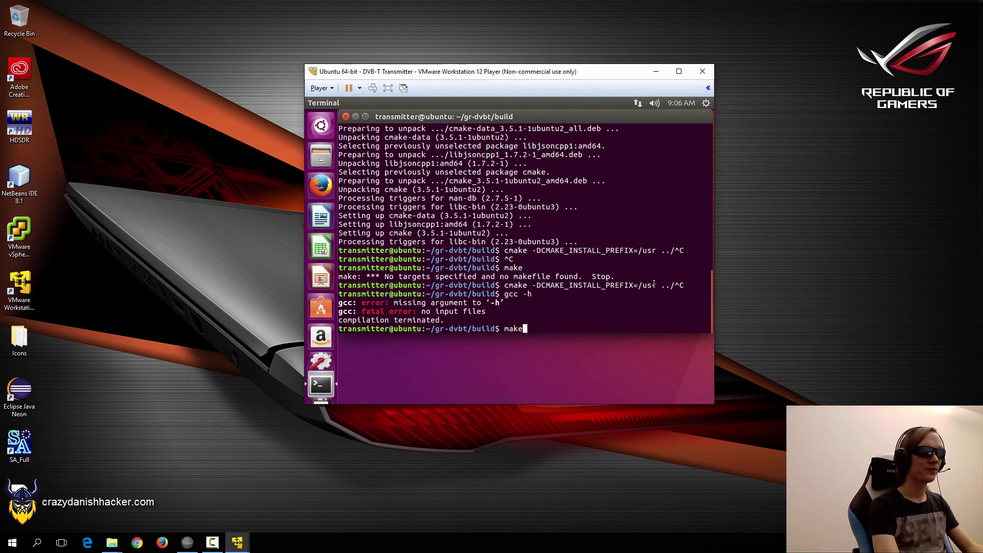
key("Up")
key("Up")
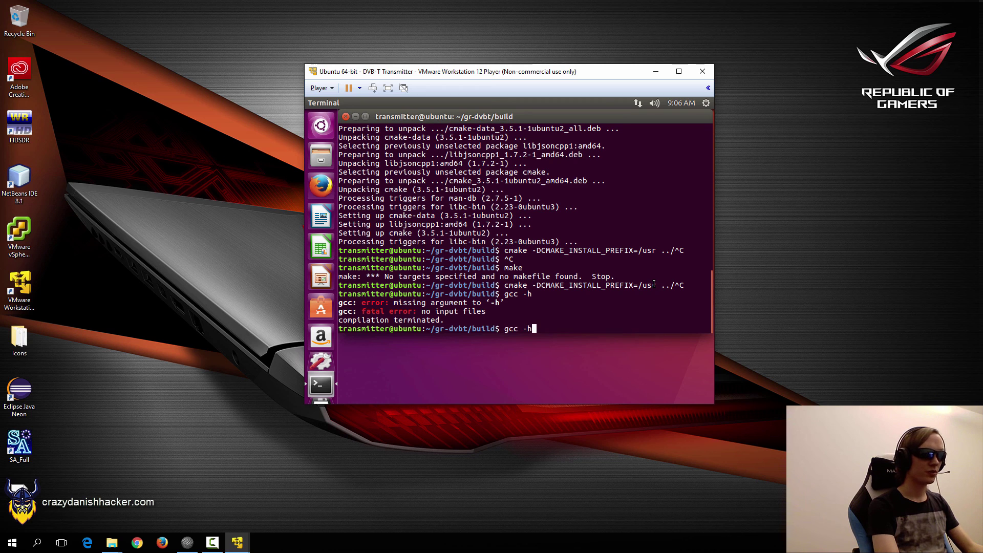
key("Down")
key("Down")
key("Up")
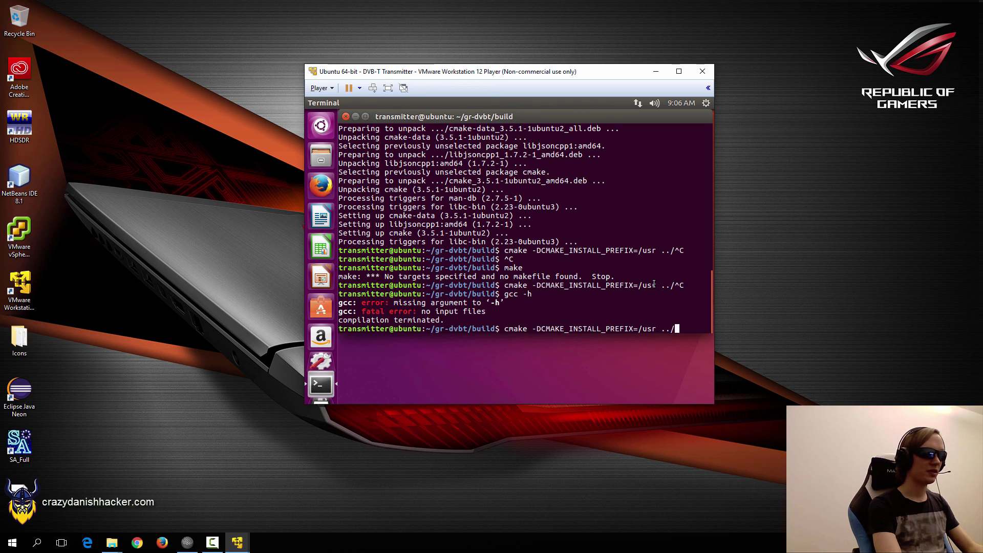
key("Return")
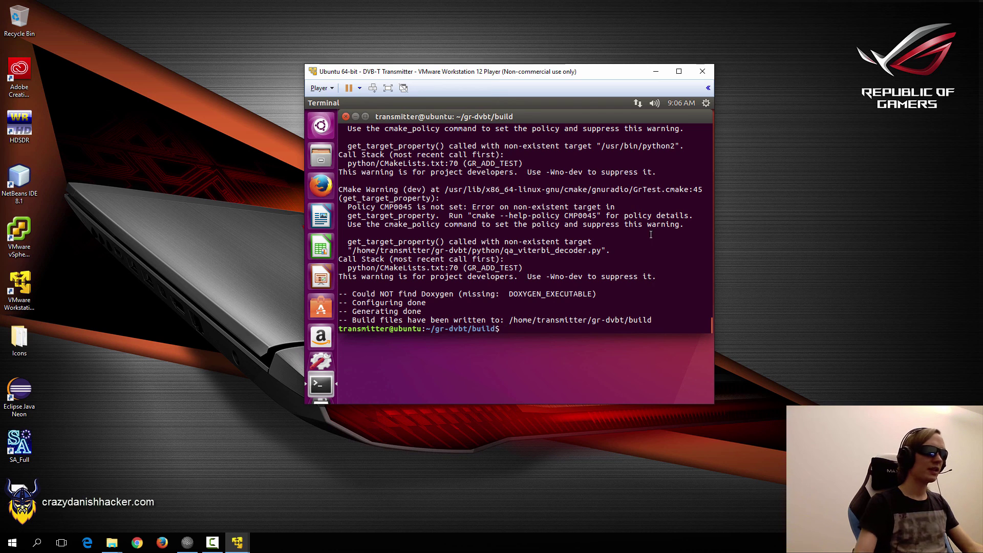
Run make in gr-dvbt/build until it reaches 100% with target pygen_apps_9a6dd built.
left_click_drag(361, 294, 609, 297)
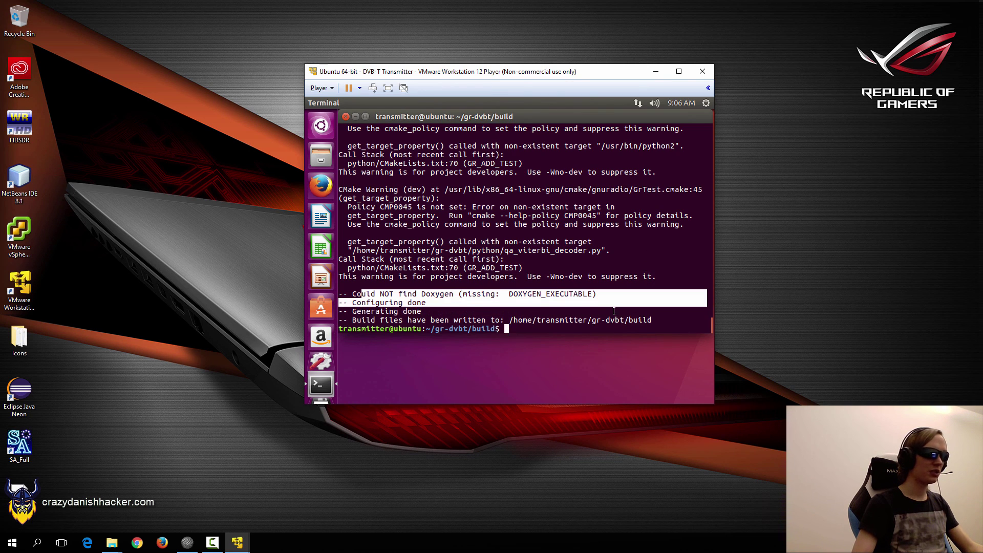
left_click(601, 307)
type("make")
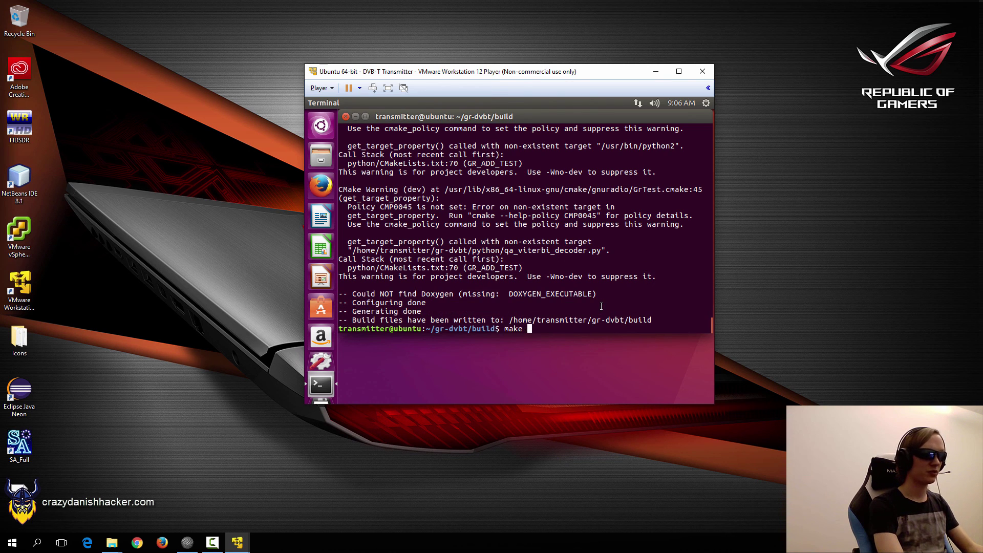
key("Return")
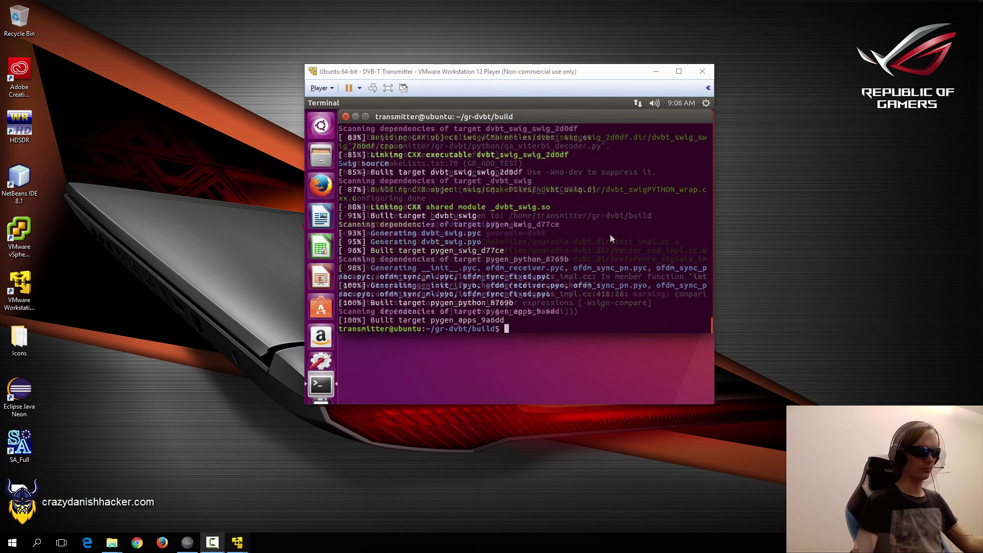
left_click(598, 241)
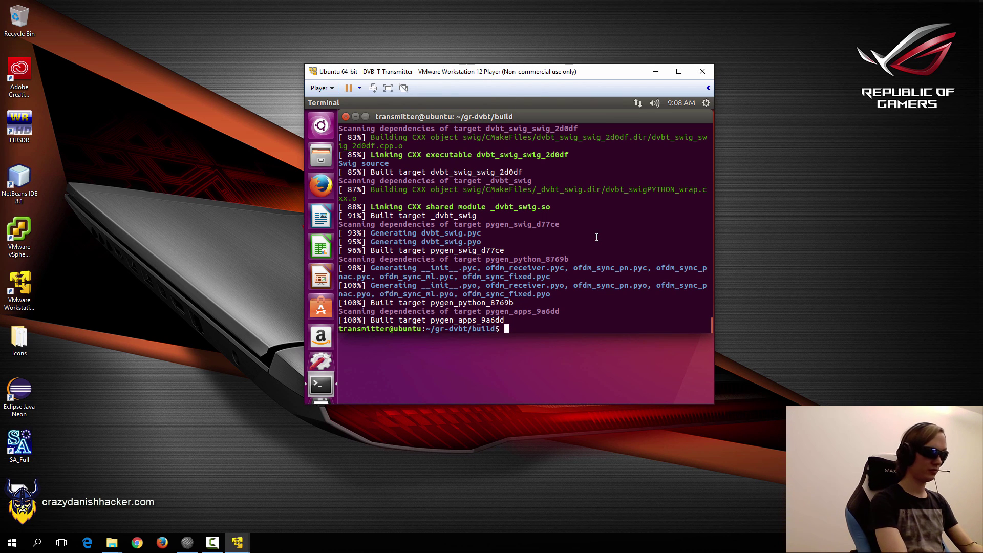
Install gr-dvbt system-wide with sudo make install.
type("sudo make instsall")
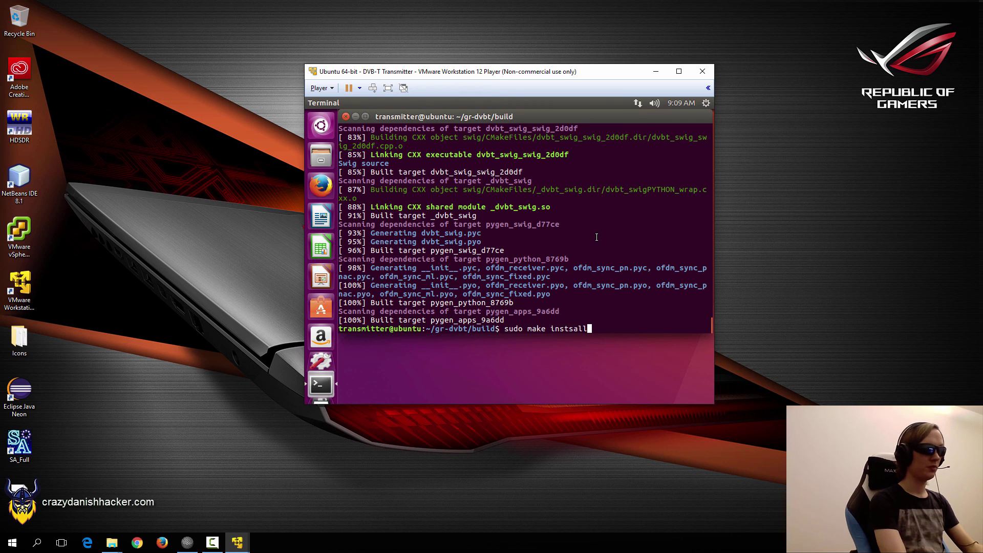
key("BackSpace")
key("BackSpace")
key("BackSpace")
key("BackSpace")
type("all")
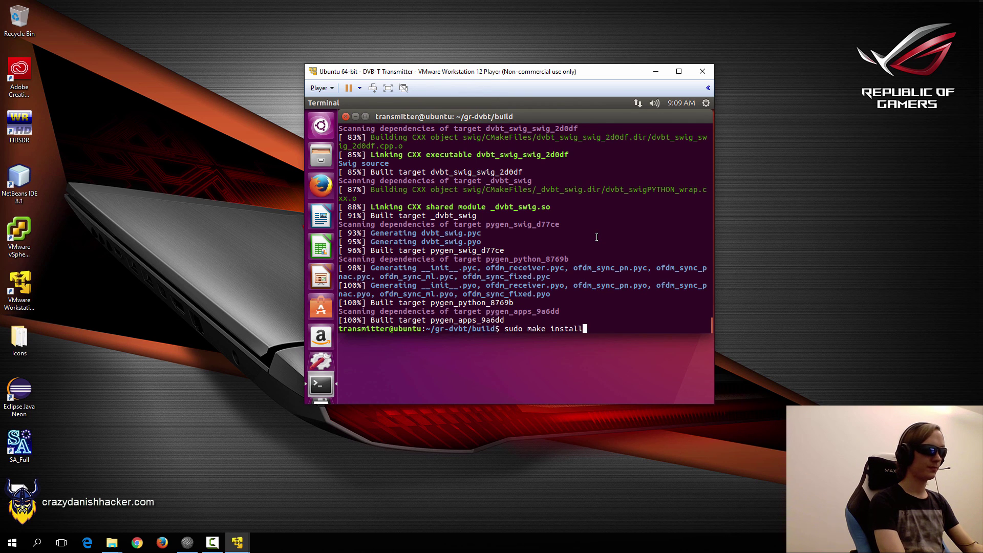
key("Return")
Refresh the shared library cache with sudo ldconfig, then return home and clear the terminal.
type("s")
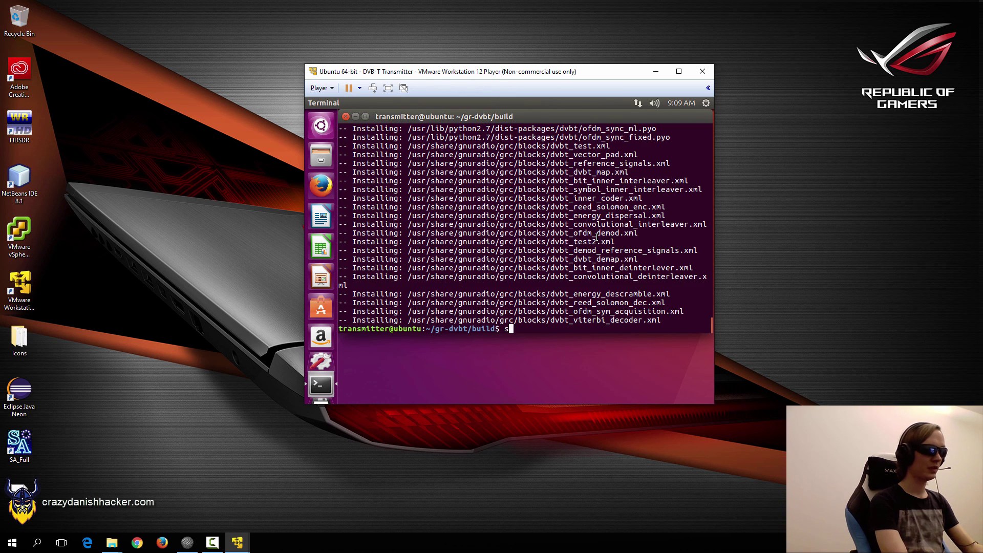
type("udo ldconfig")
key("Return")
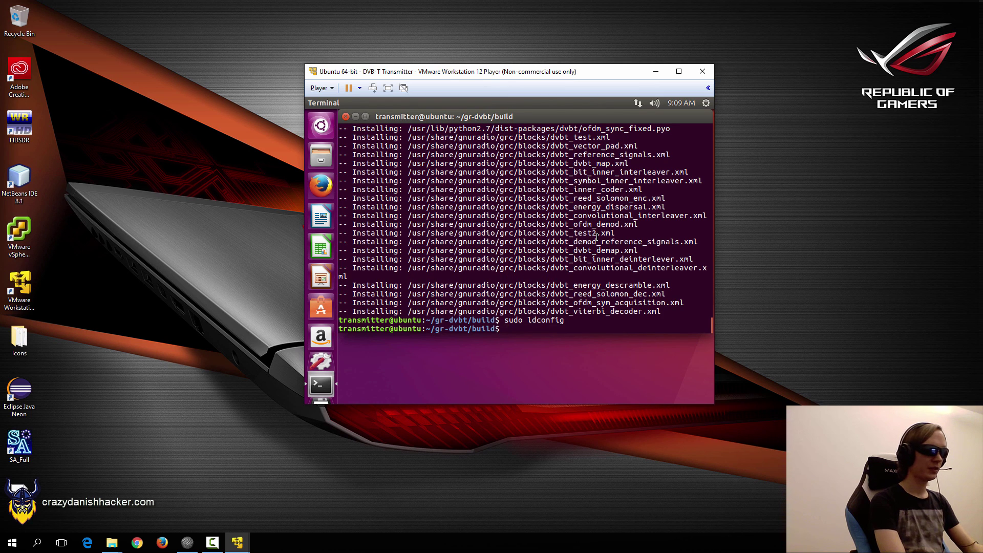
type("cd")
key("Return")
type("clear")
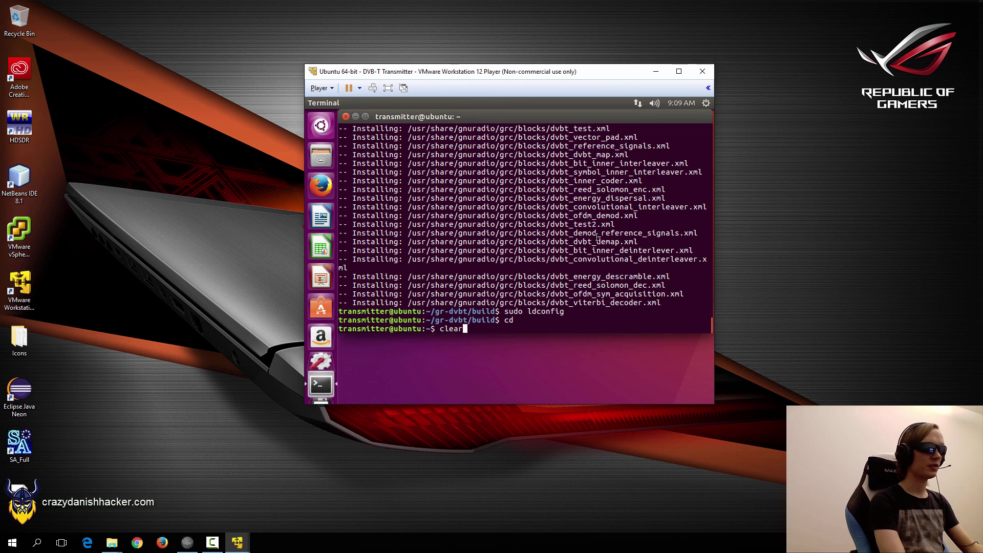
key("Return")
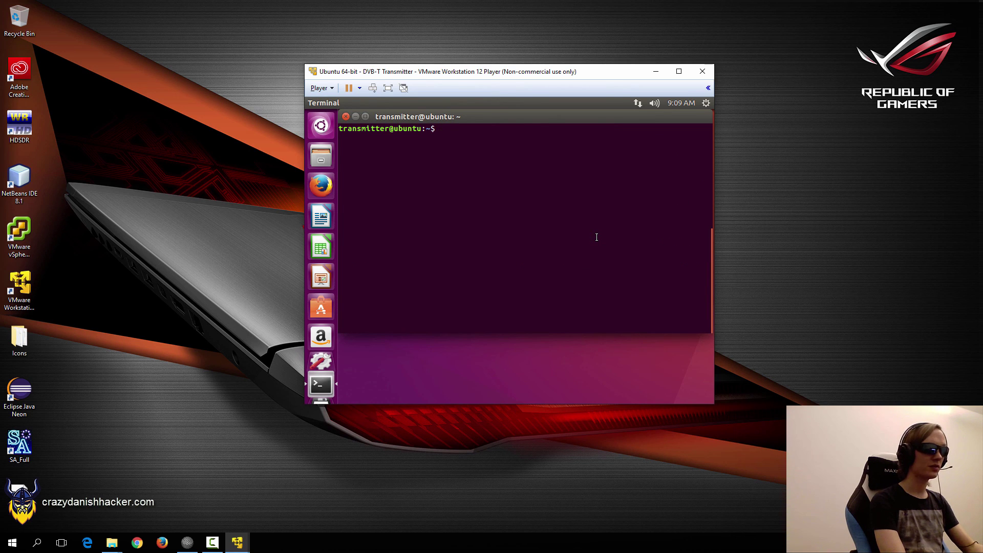
List the home folder, then git clone the dtv-utils repository from its pasted GitHub URL.
type("ls")
key("Return")
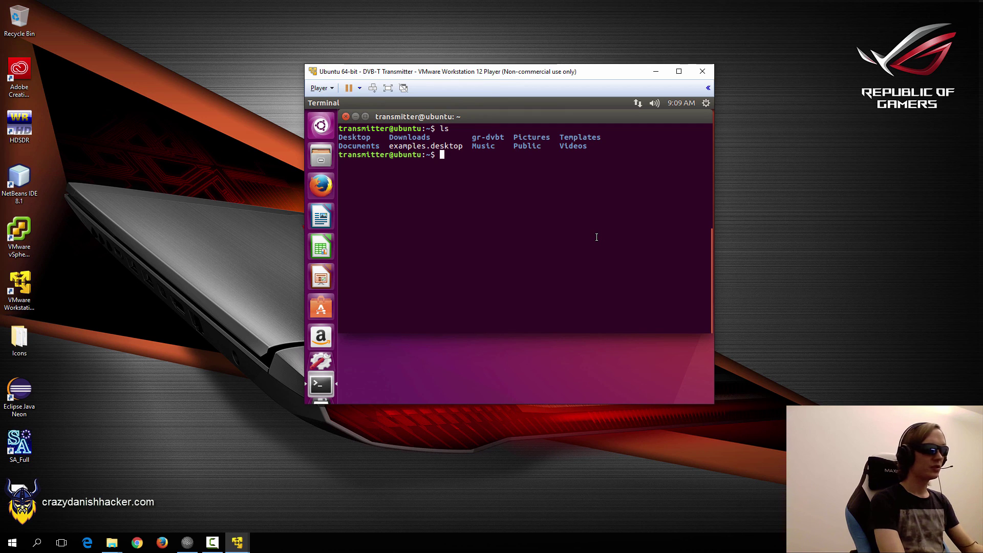
key("ctrl+shift+v")
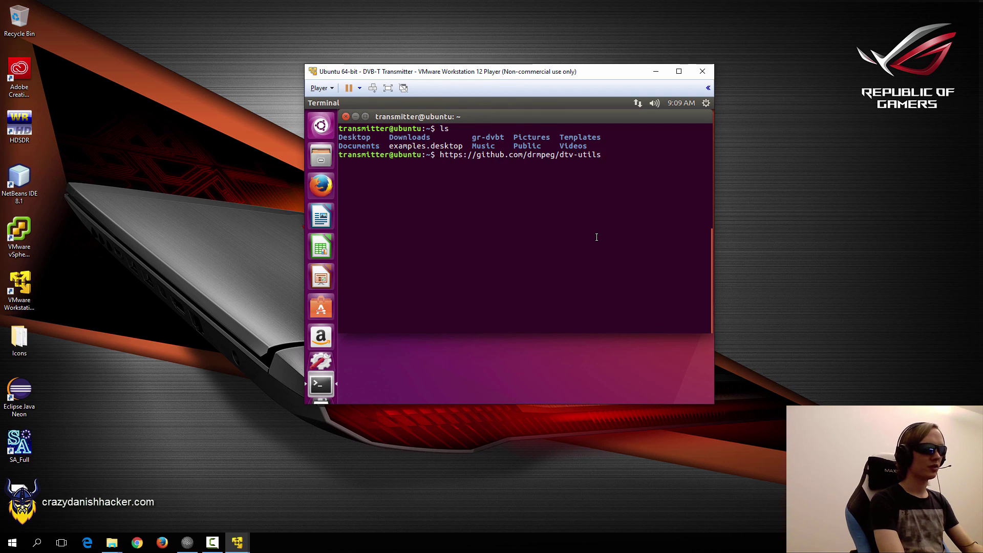
key("Home")
type("git clone")
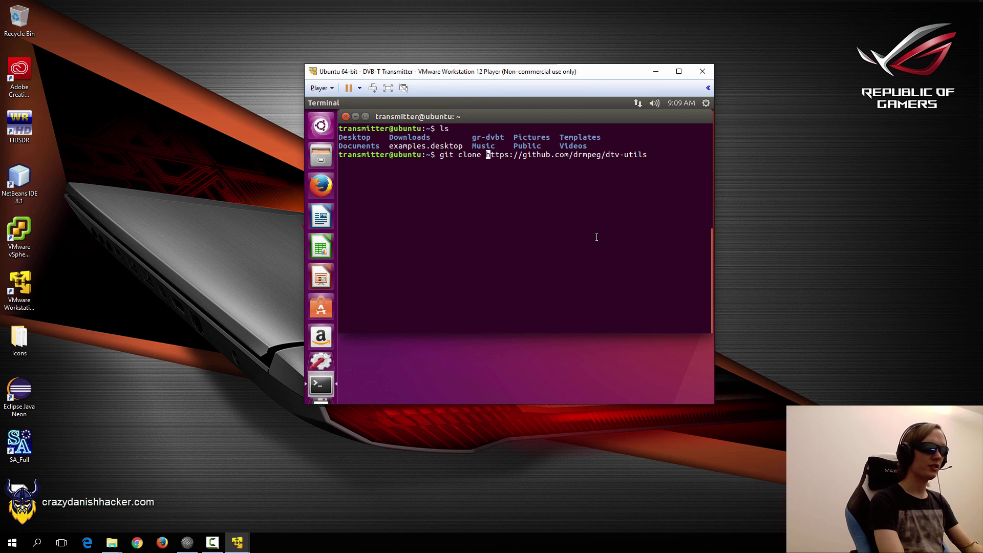
key("Return")
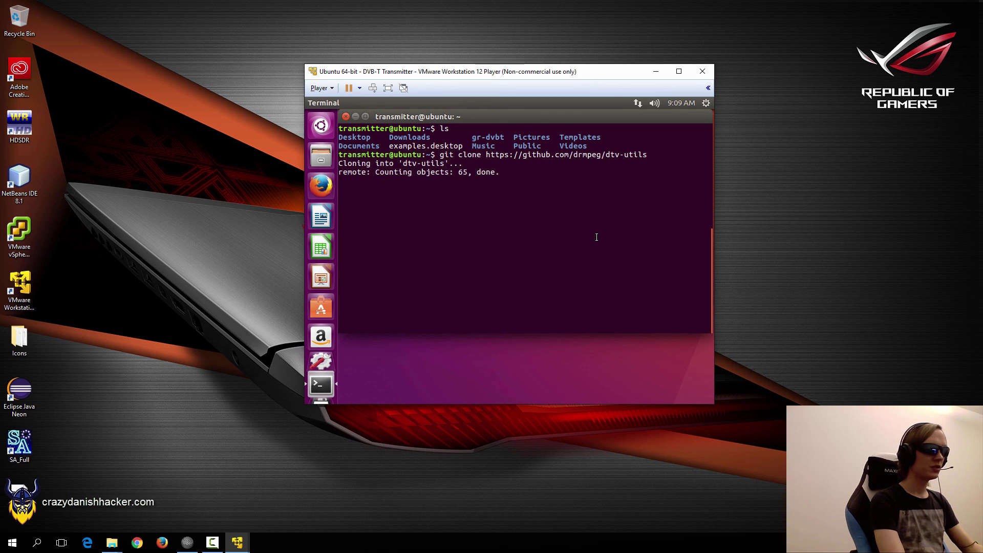
Enter dtv-utils and list its files, then return home and clear the terminal.
type("cd dtv-utils/")
key("Return")
type("l")
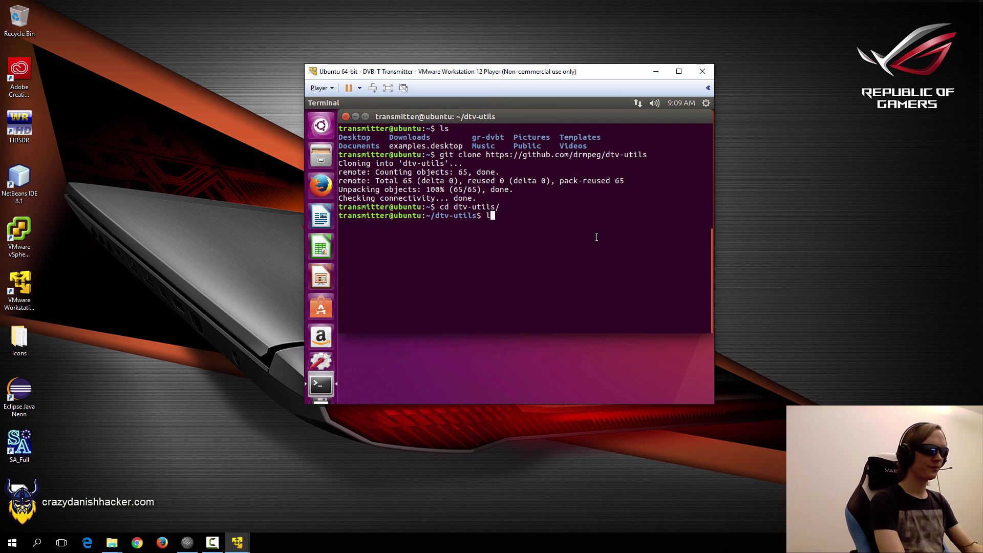
type("s")
key("Return")
type("clear")
key("Return")
type("ls")
key("Return")
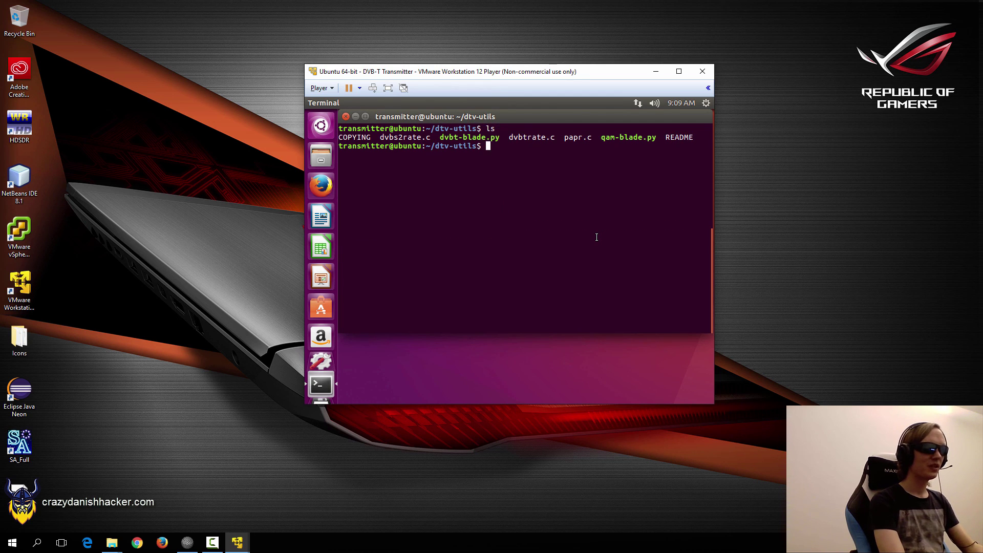
type("cd")
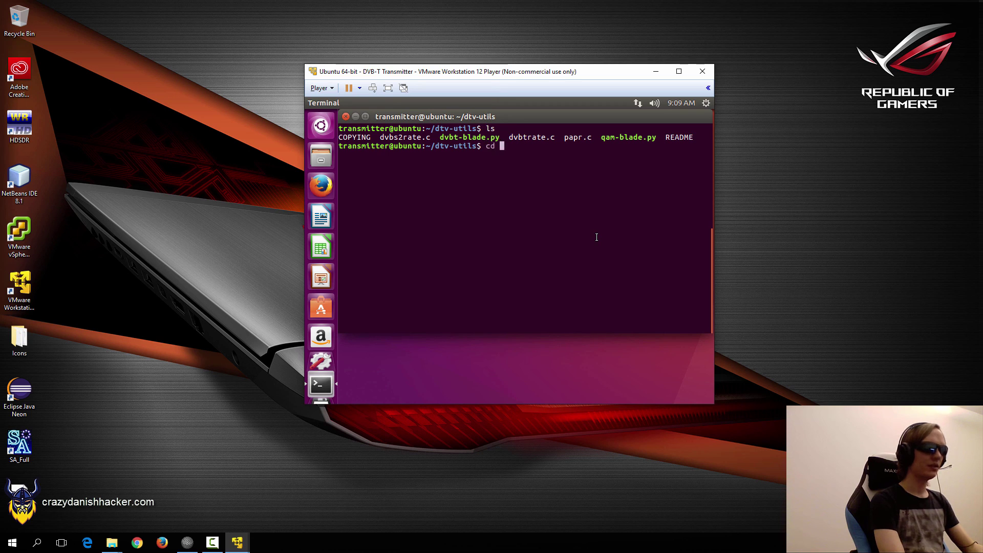
key("Return")
type("clear")
key("Return")
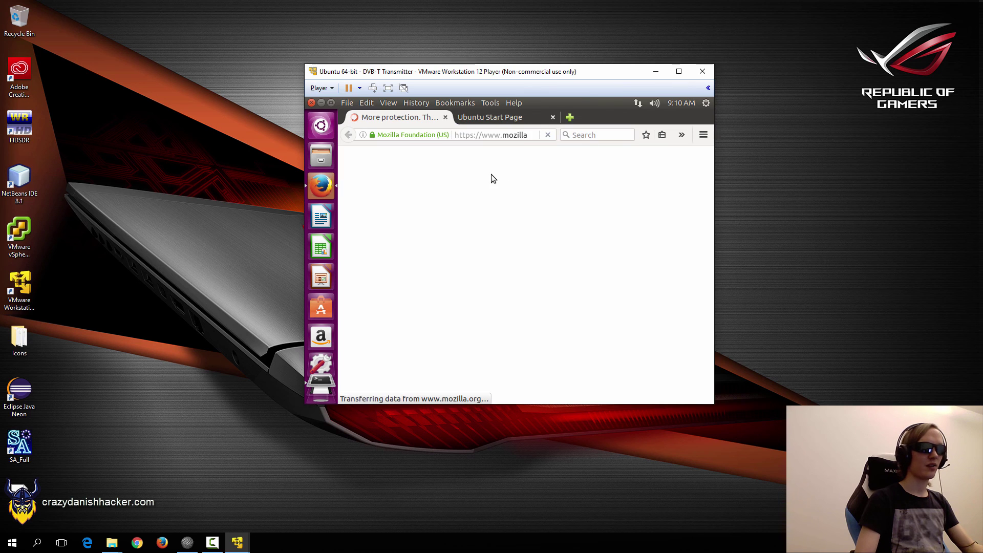
Load the nuand.com website in Firefox.
left_click(482, 135)
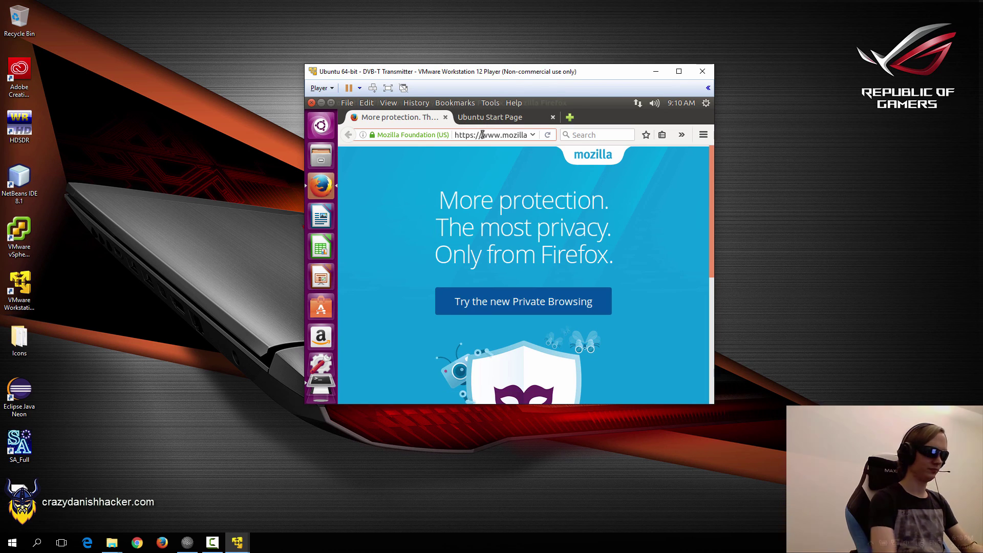
type("nuand.com")
key("Return")
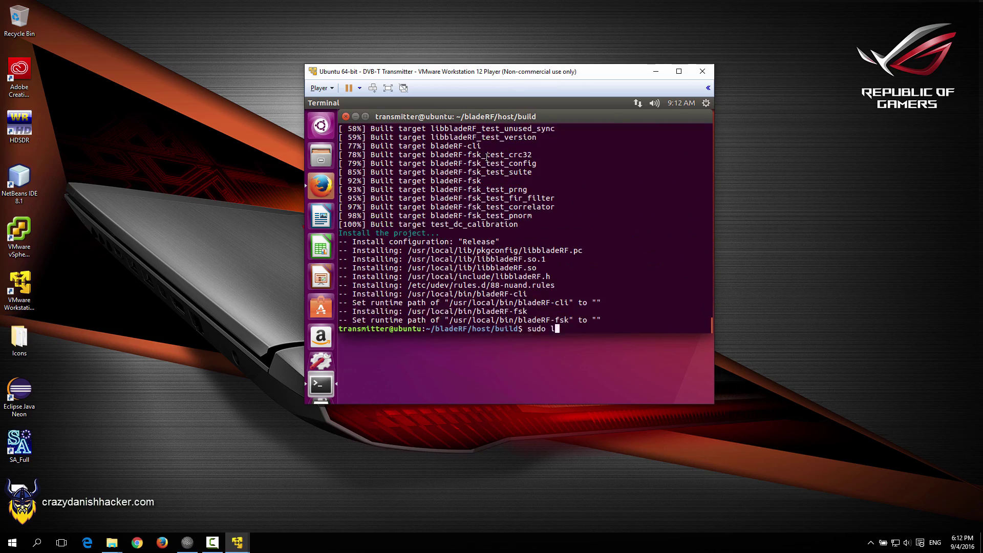
Refresh the library cache with ldconfig after the bladeRF install, then clear the terminal.
type("dconfig")
key("Return")
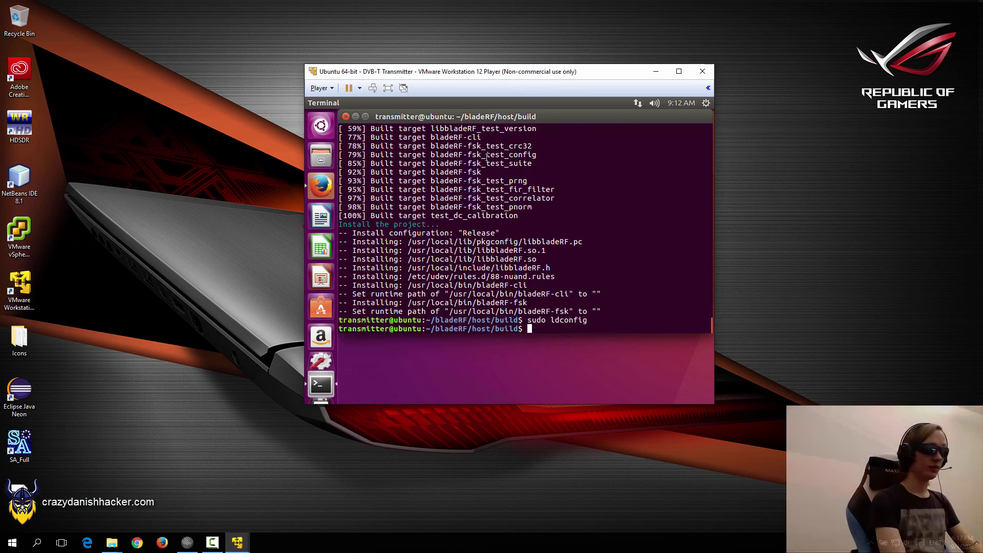
type("clear")
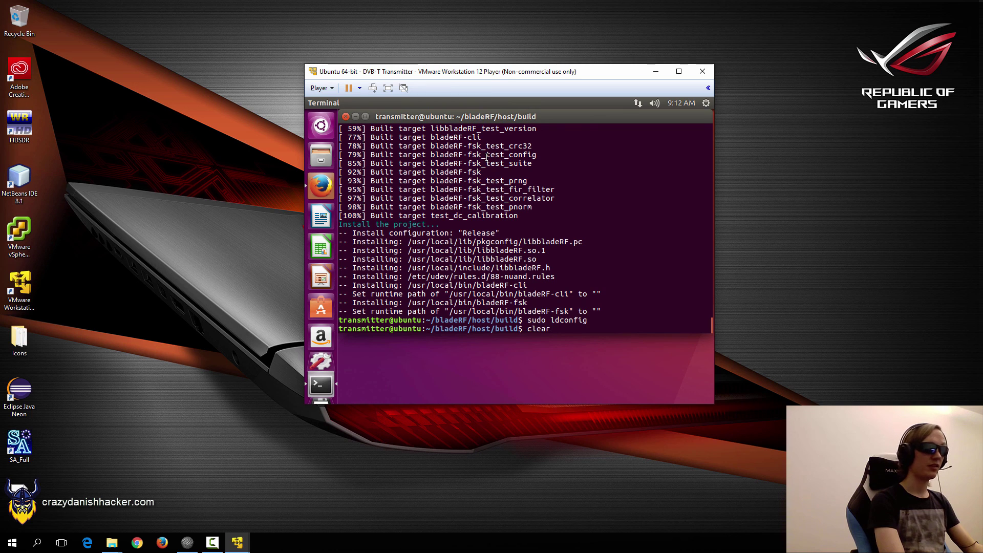
key("Return")
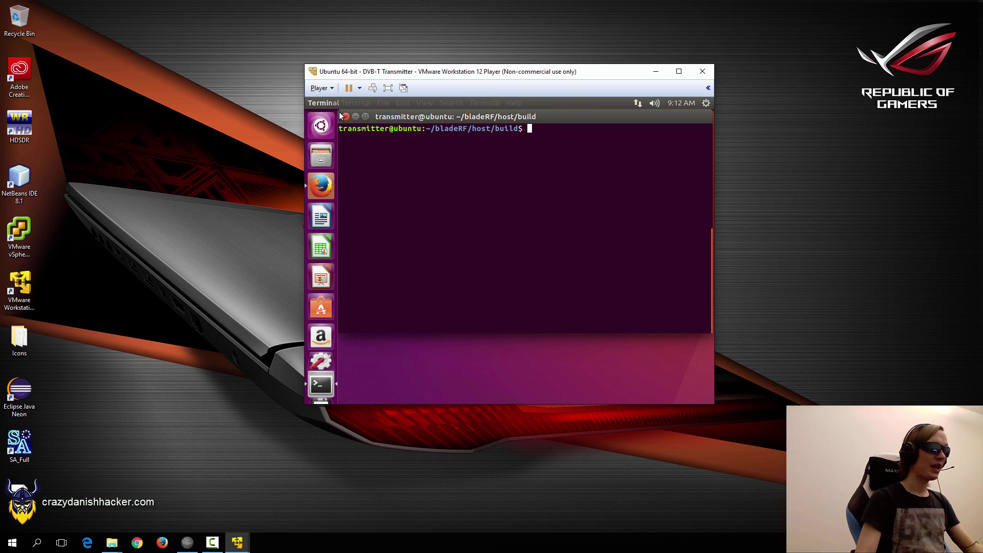
Connect the OpenMoko bladeRF USB device to the Transmitter VM, then head to its Virtual Machine Settings.
left_click(322, 88)
mouse_move(376, 128)
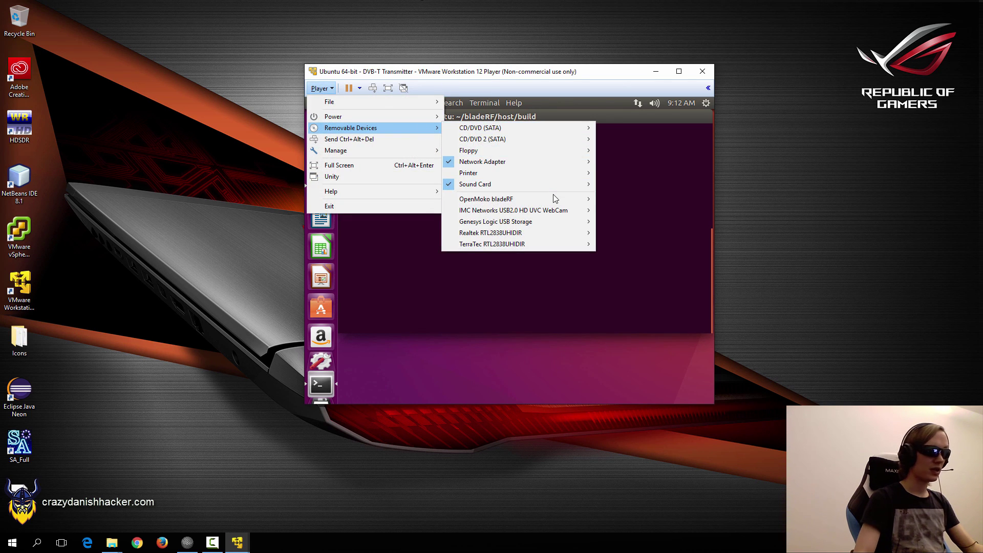
mouse_move(556, 201)
left_click(614, 200)
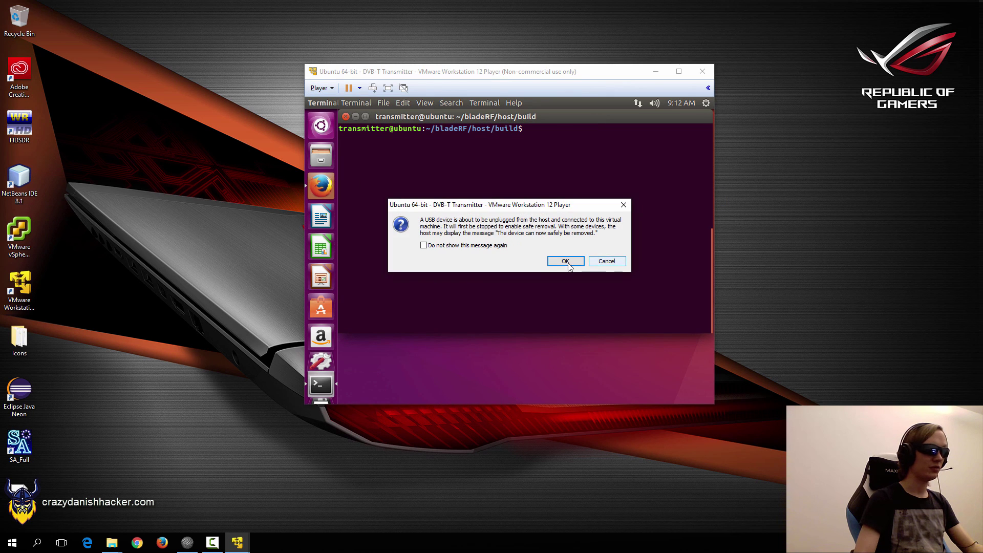
left_click(604, 261)
left_click(321, 88)
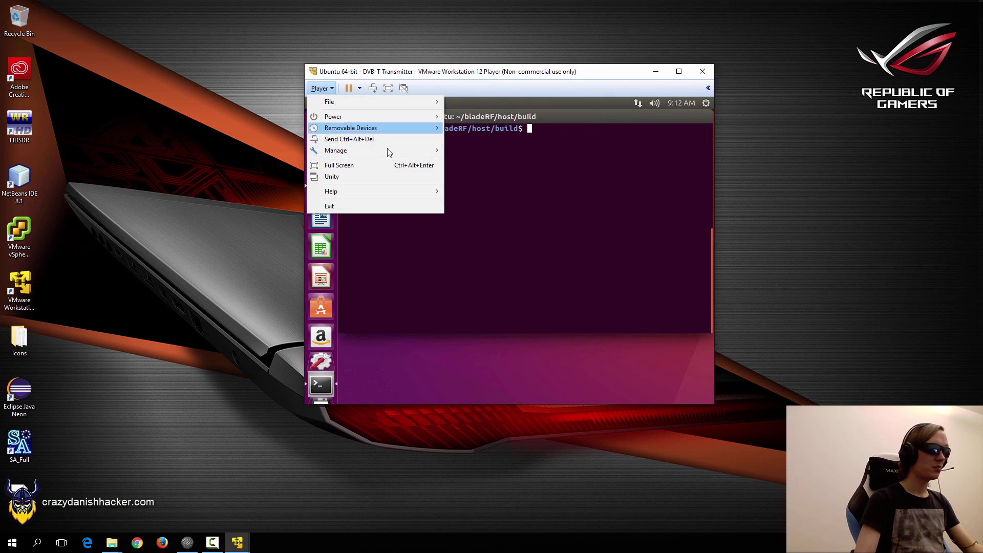
Set the VM's USB Controller compatibility to USB 3.0 and save the settings.
mouse_move(395, 150)
left_click(486, 177)
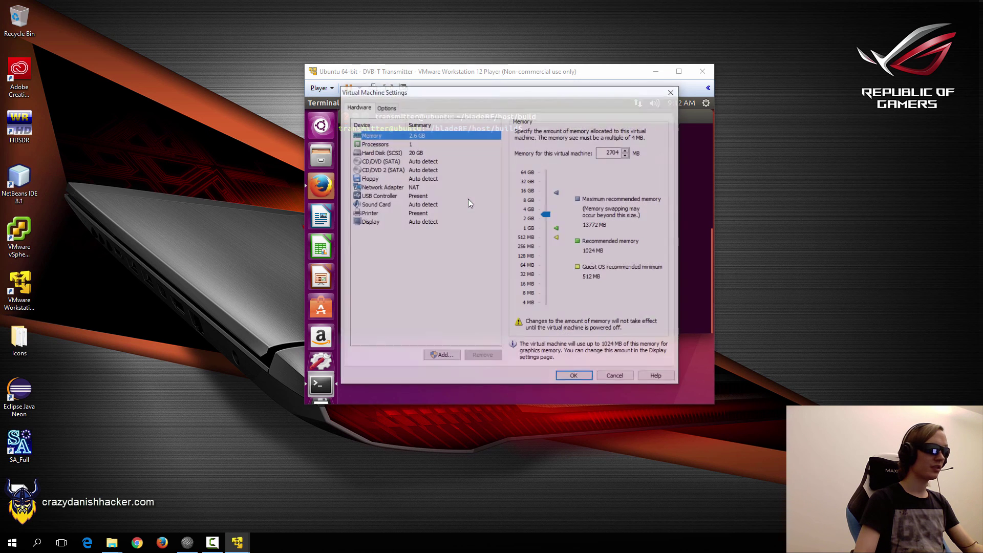
left_click(377, 197)
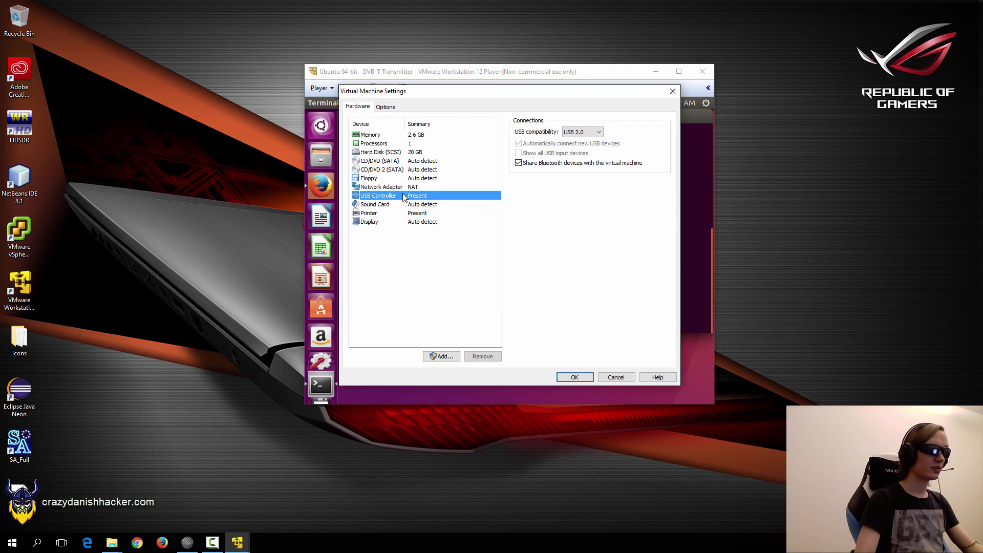
left_click(583, 132)
left_click(575, 157)
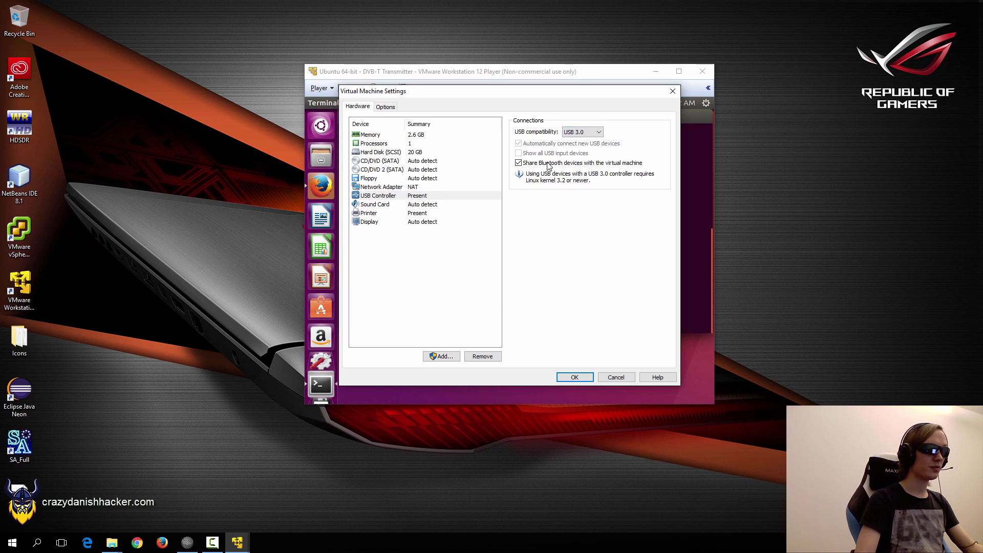
left_click(569, 379)
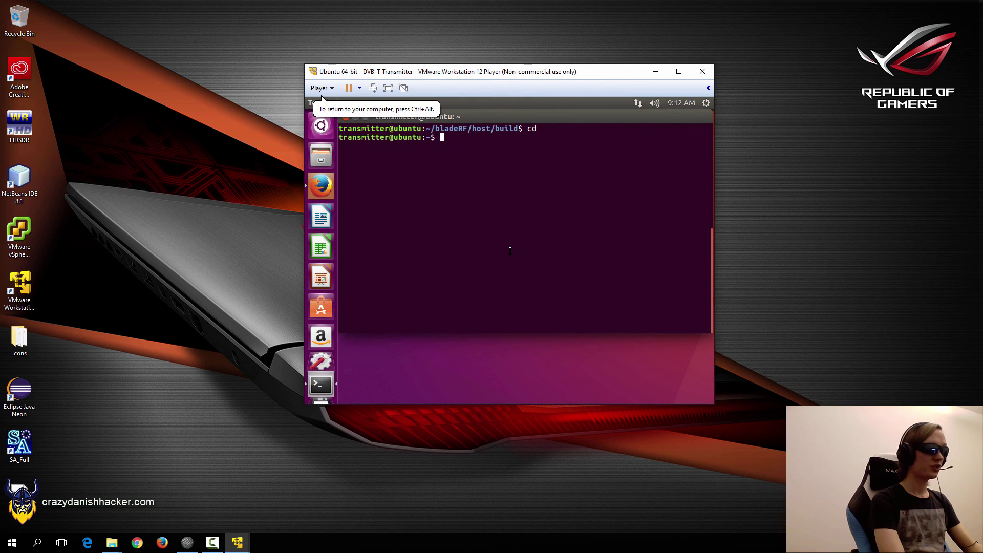
Reconnect the OpenMoko bladeRF to the VM and check with lsusb that Ubuntu sees it.
type("lsusb")
key("Return")
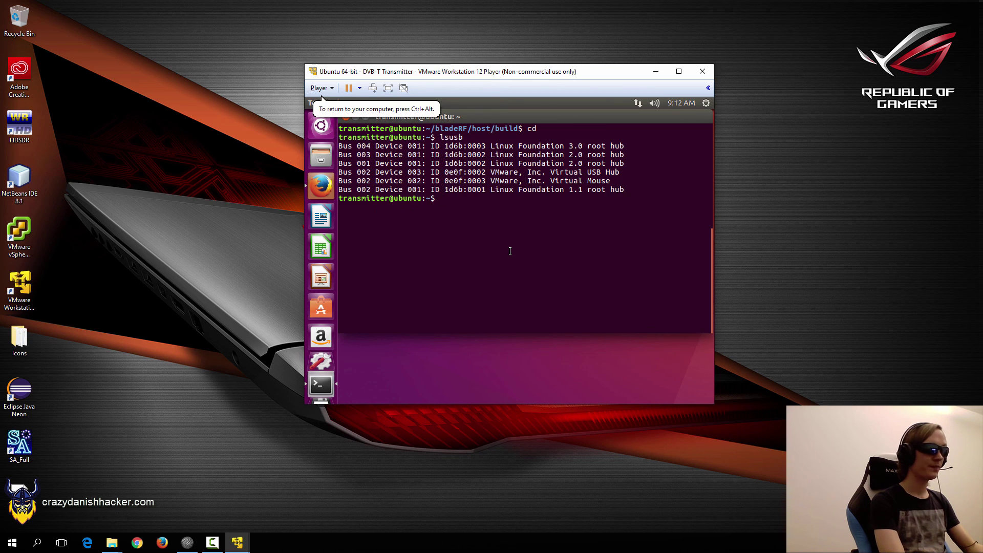
left_click(320, 88)
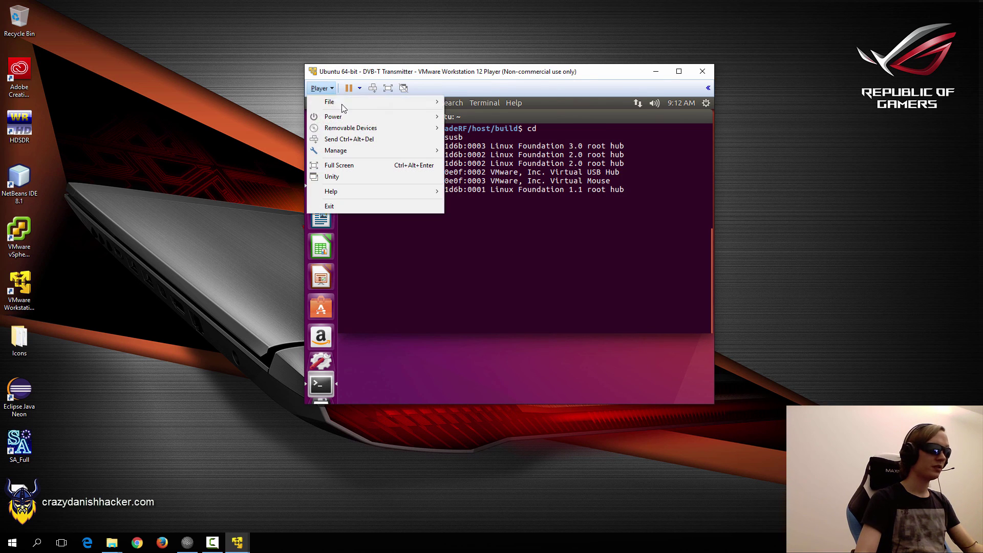
mouse_move(375, 131)
mouse_move(579, 200)
left_click(625, 200)
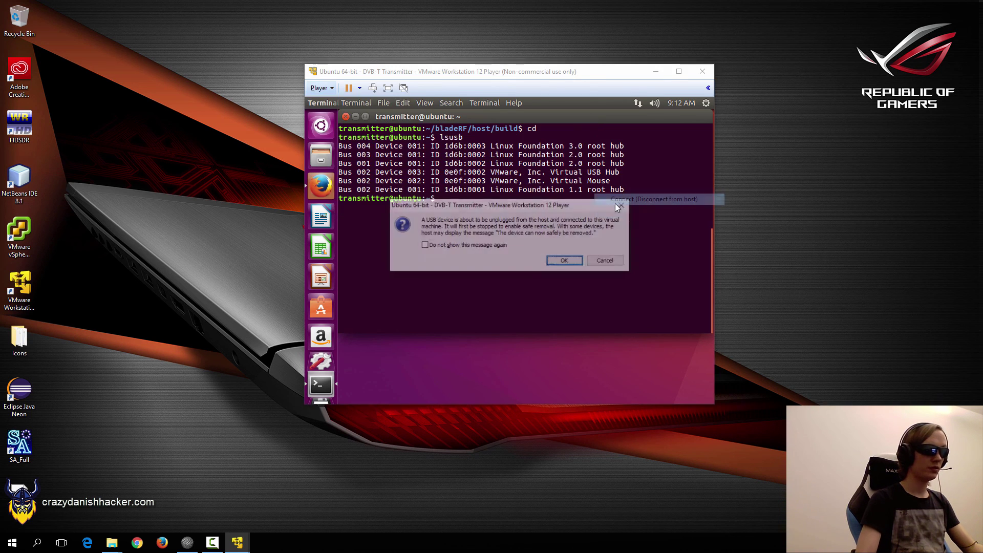
left_click(565, 262)
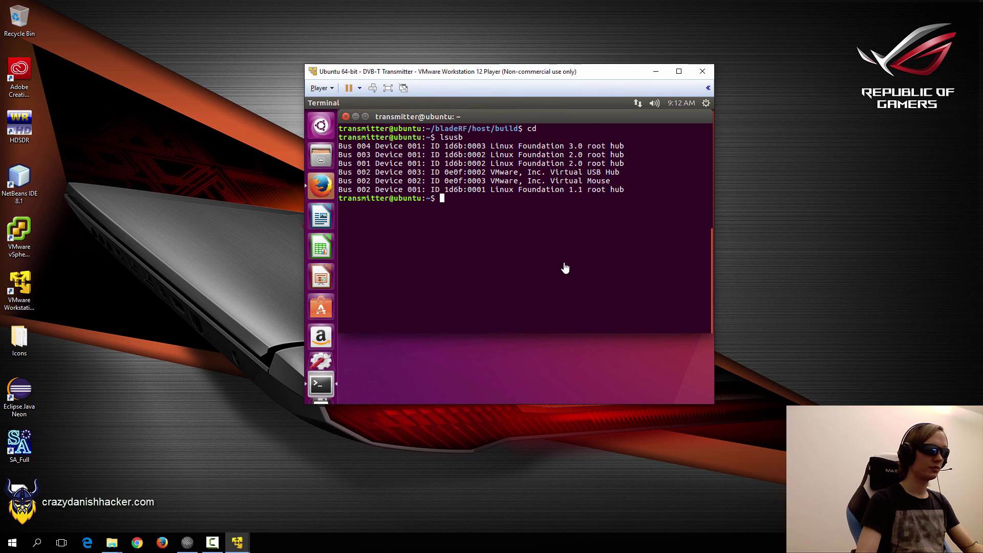
type("ls")
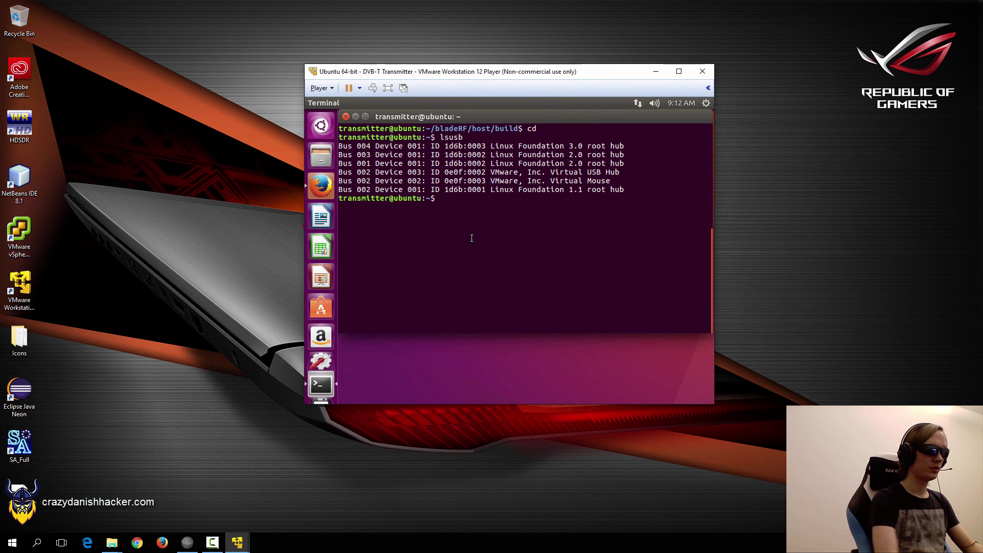
type("usb")
key("Return")
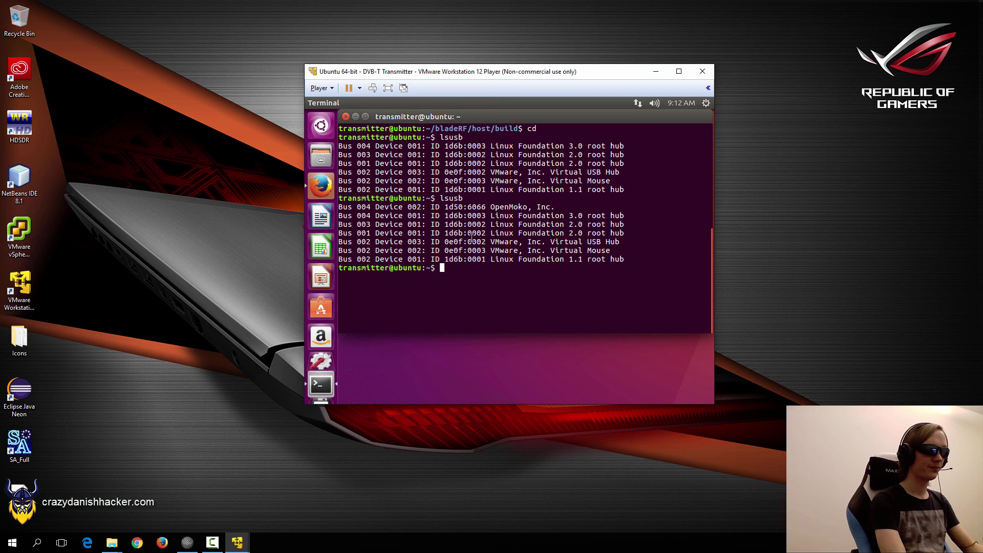
Probe the attached bladeRF with bladeRF-cli -p.
double_click(499, 207)
type("blade")
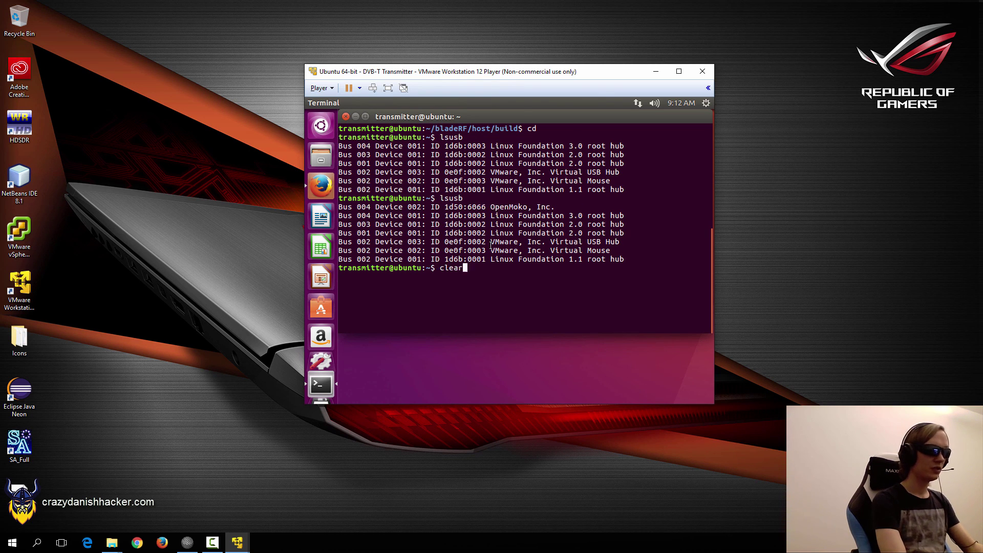
key("ctrl+l")
key("Tab")
type("c")
key("Tab")
type("-")
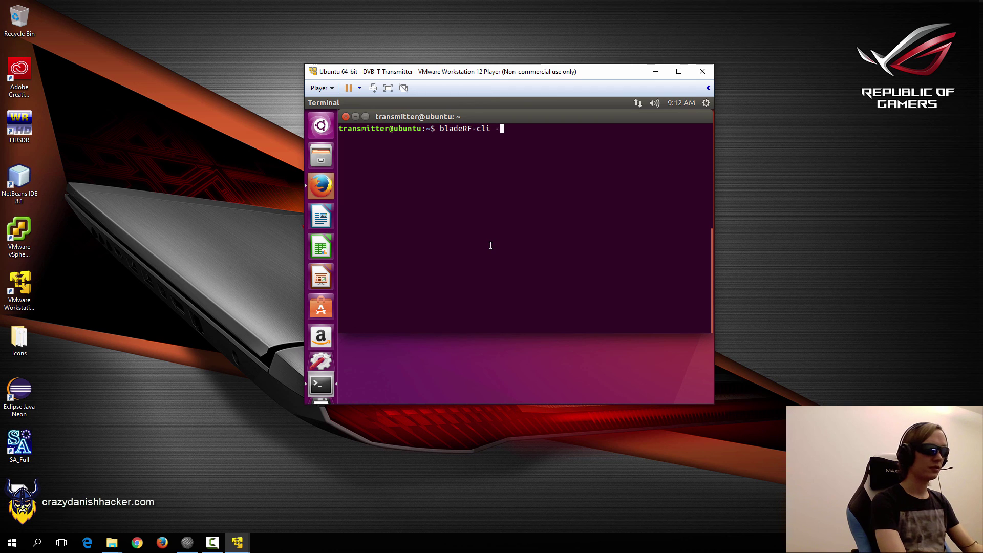
type("p")
key("Return")
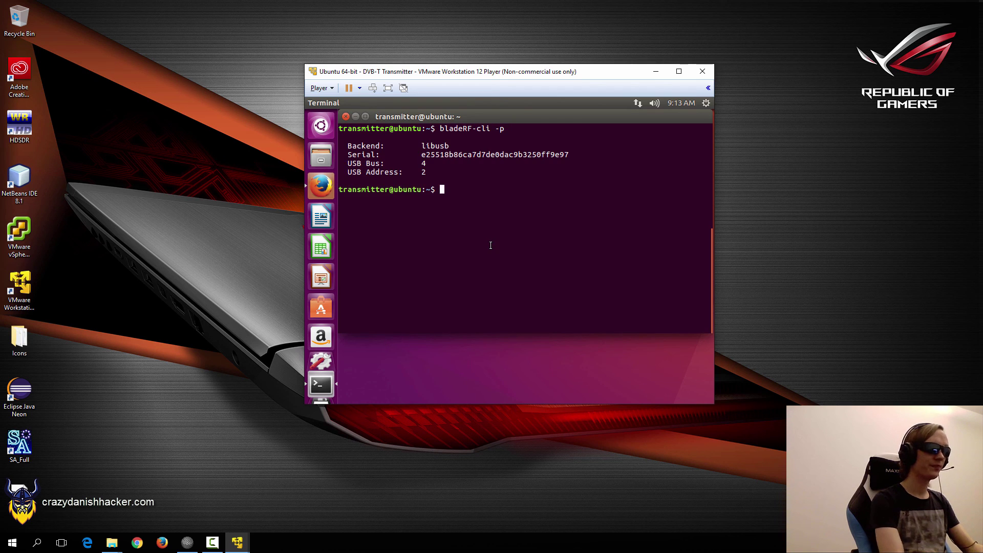
Load hostedx40-latest.rbf onto the bladeRF FPGA with bladeRF-cli -l, then clear the terminal.
key("Up")
key("BackSpace")
type("ladeRF-cli -l")
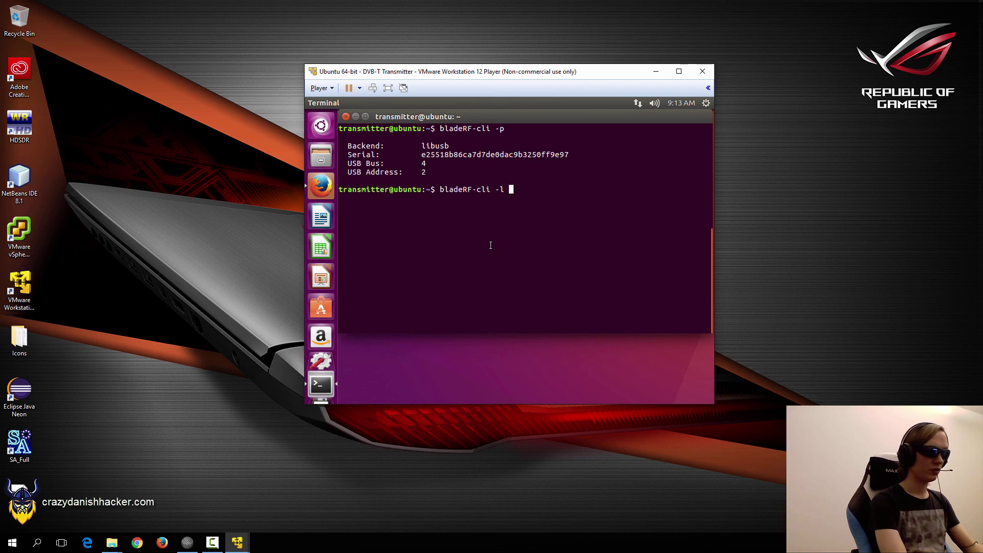
type(" hostedx40-latest.rbf")
key("Return")
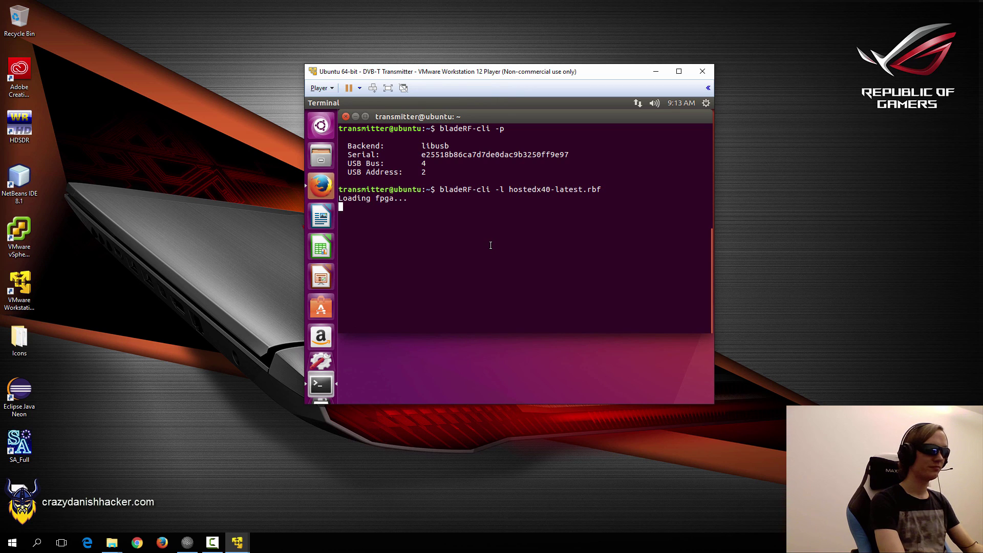
type("clear")
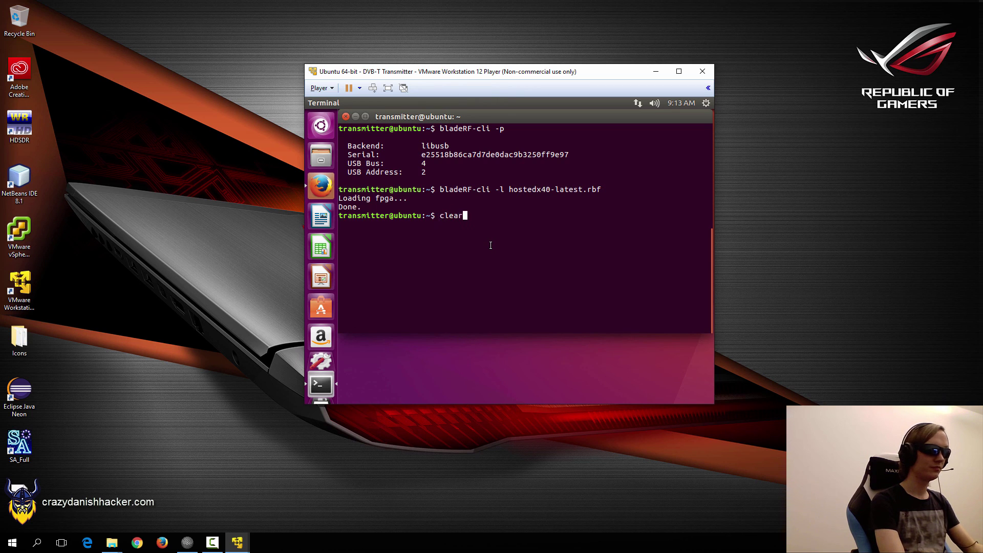
key("Return")
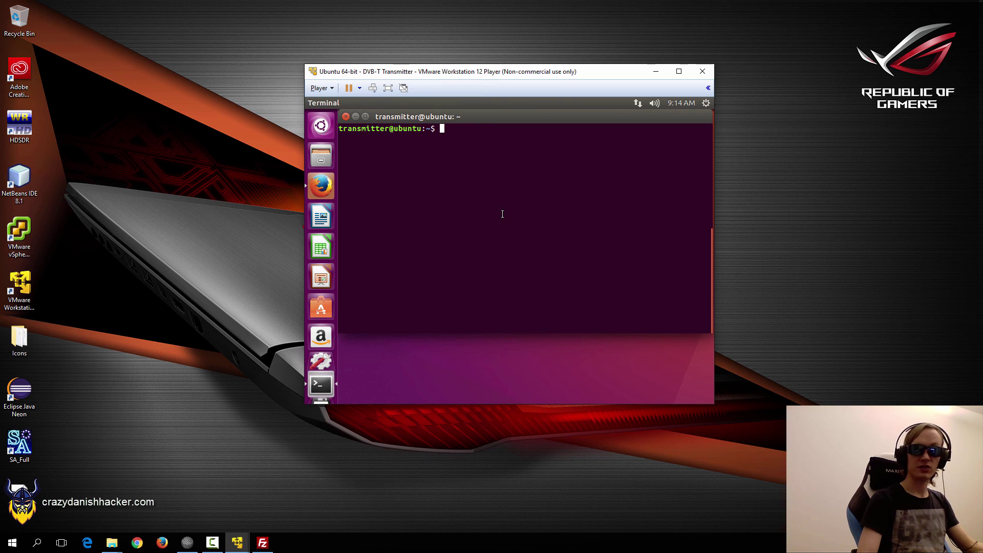
Install the OpenSSH server with apt-get, confirming with y, then clear the terminal.
type("sudo ap")
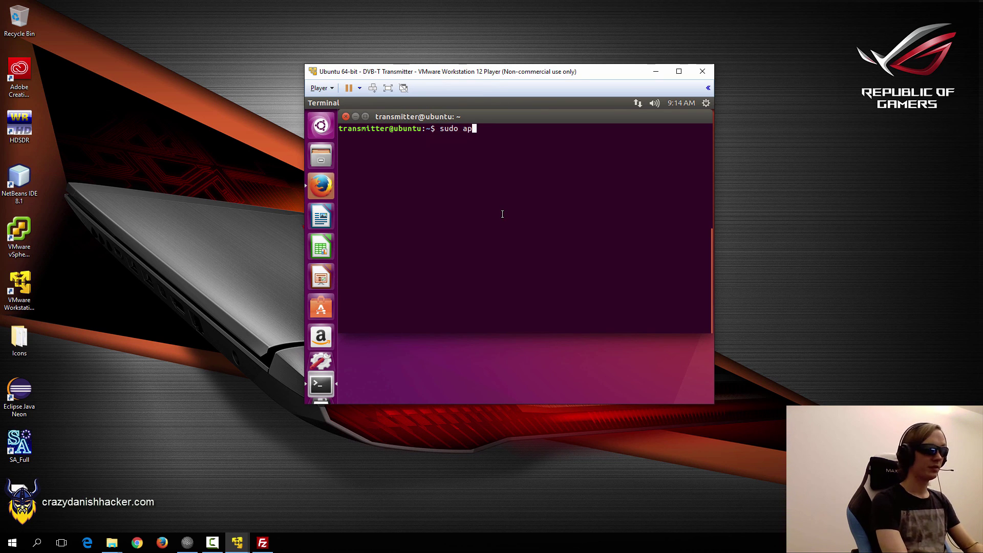
type("t-get install open-")
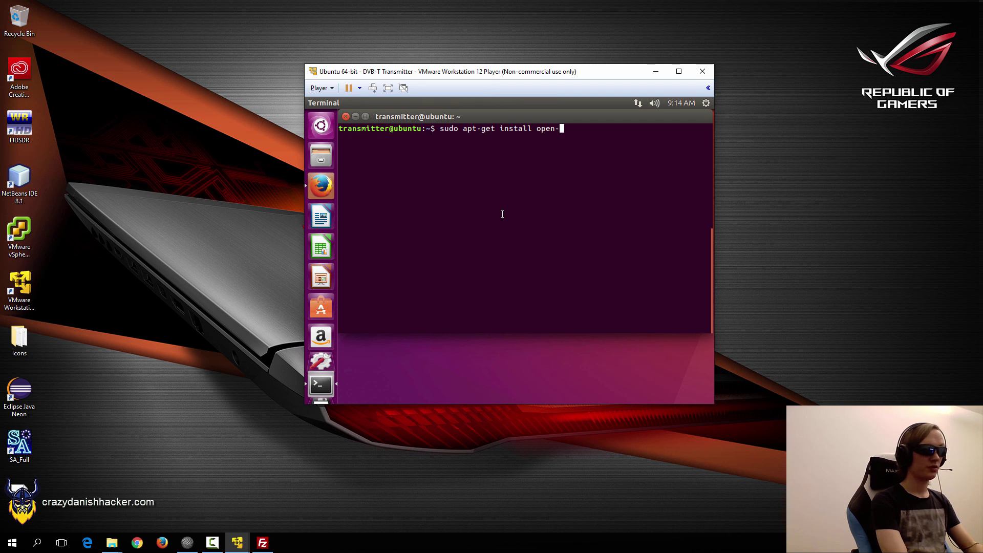
type("sh-server")
key("Return")
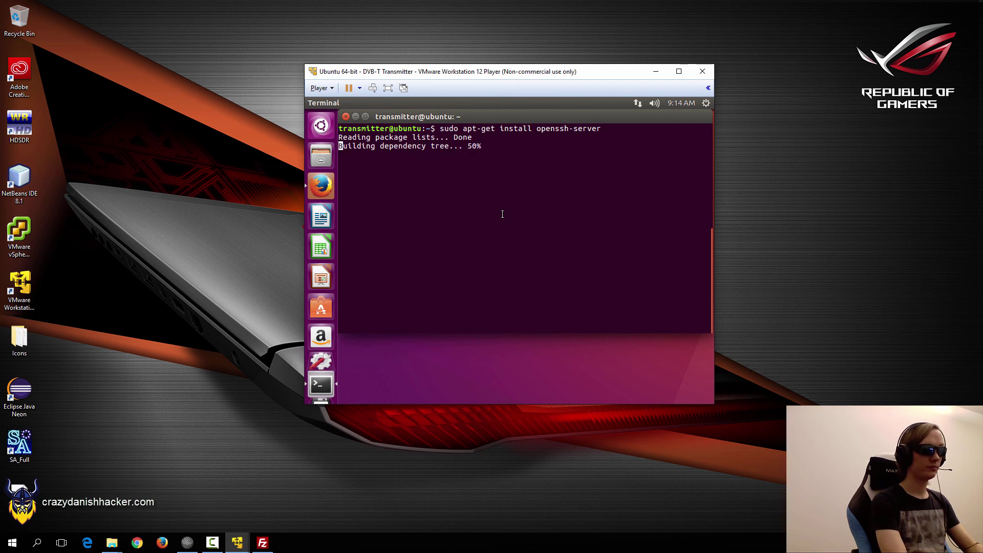
type("y")
key("Return")
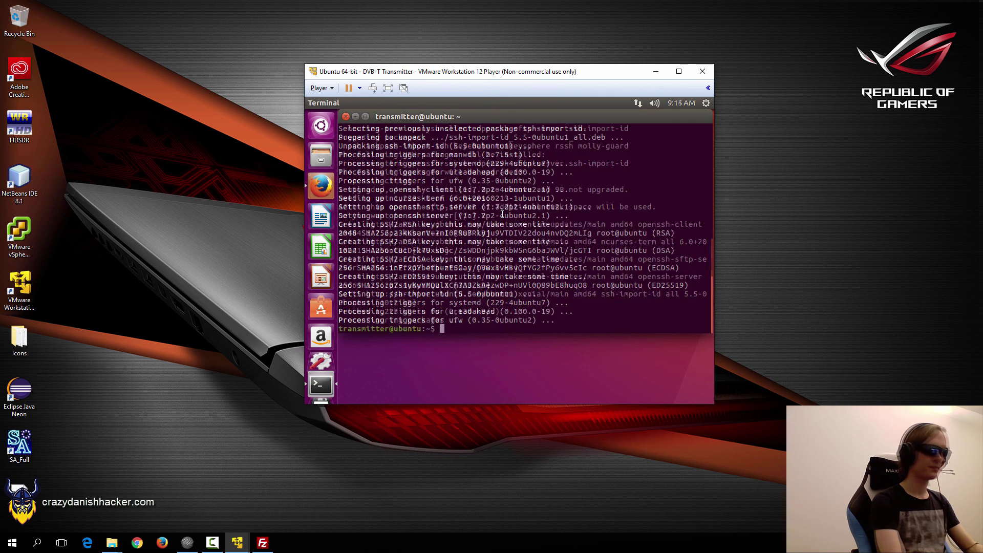
type("clear")
key("Return")
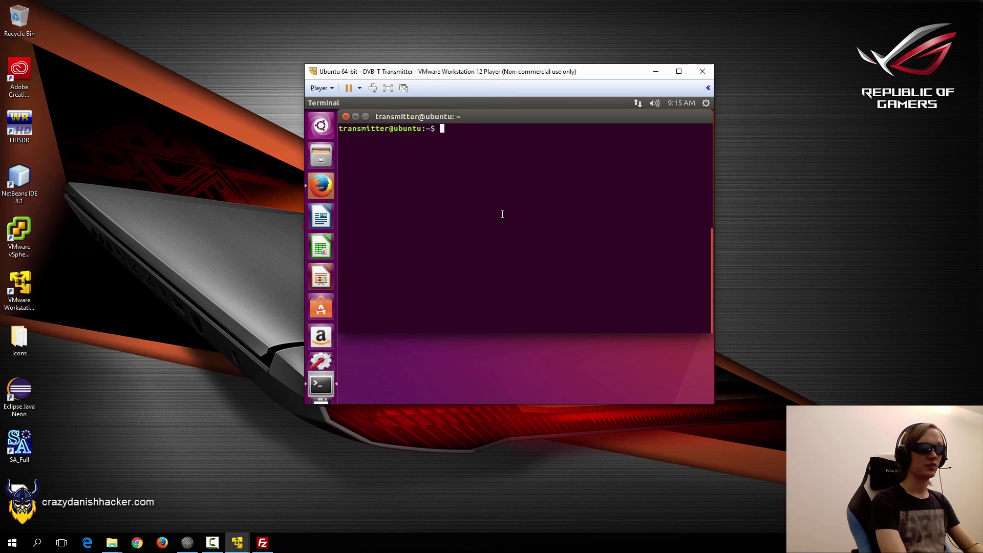
Run ifconfig and copy the VM's IP address 192.168.127.142.
type("ifconfig")
key("Return")
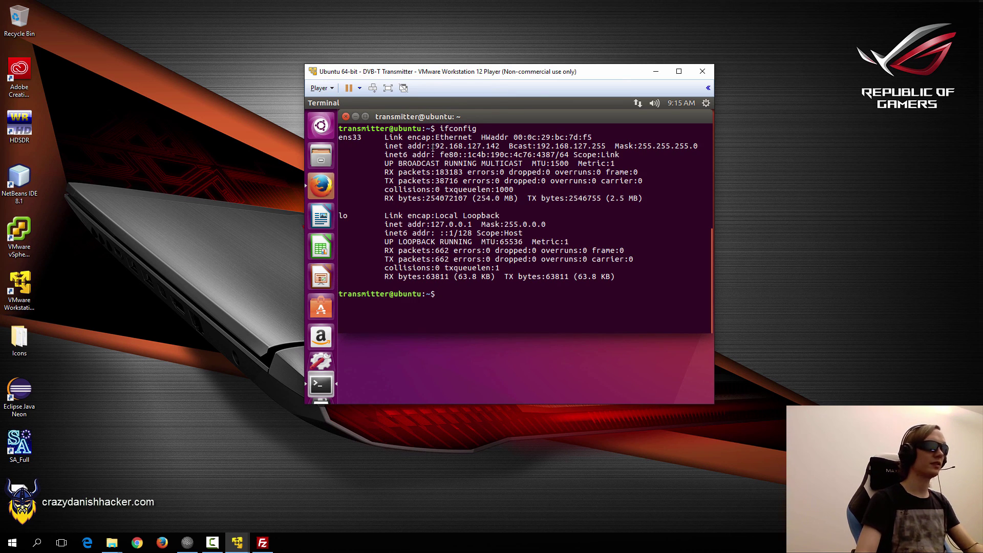
left_click_drag(432, 147, 499, 147)
right_click(499, 148)
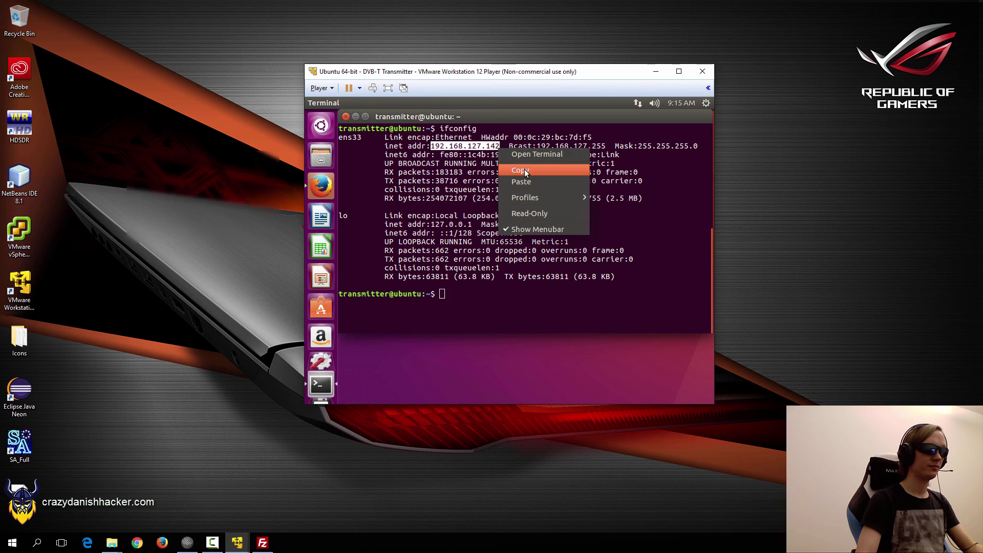
left_click(520, 170)
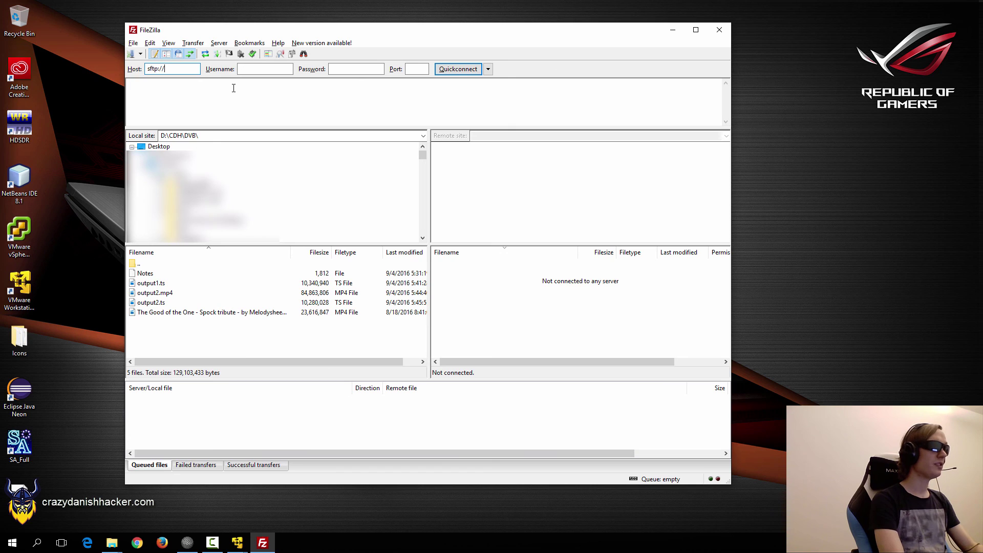
Quickconnect over SFTP to 192.168.127.142 with the VM account's username and password, accepting the host key.
type("sftp://")
type("192.168.127.142")
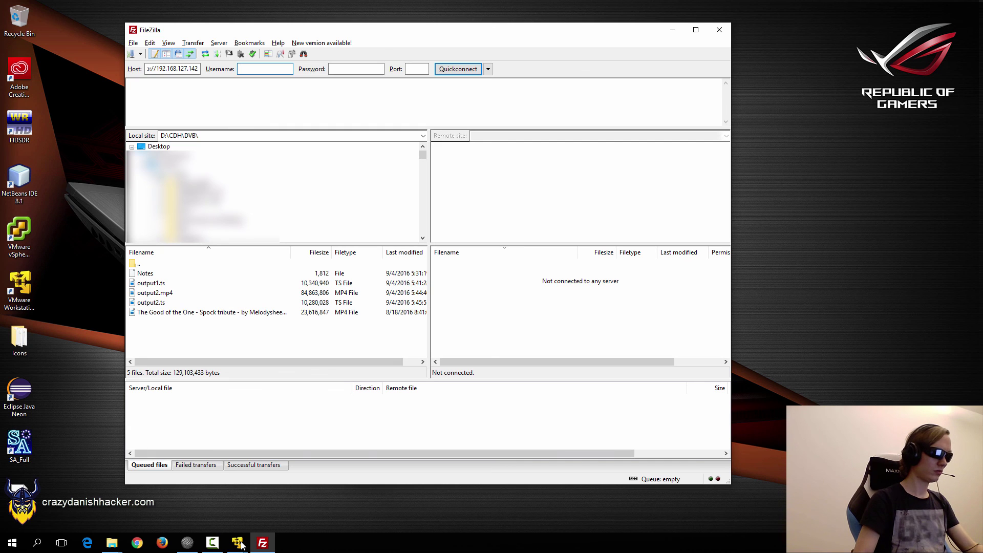
mouse_move(241, 546)
mouse_move(285, 502)
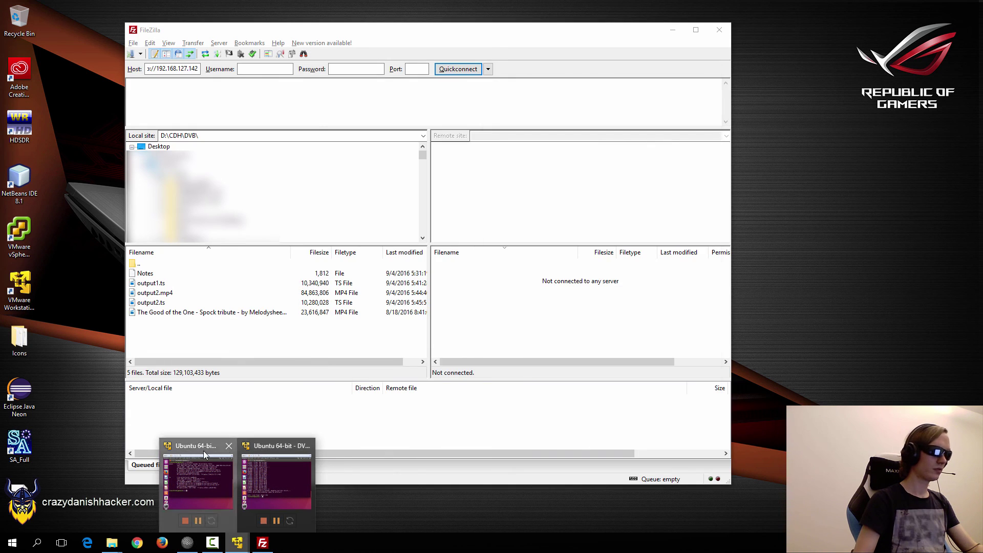
left_click(197, 481)
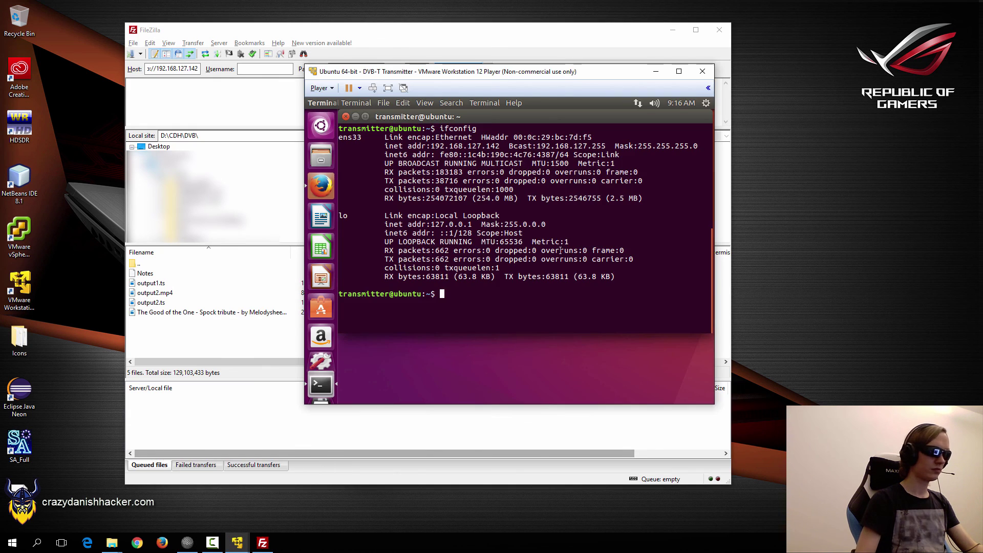
left_click(656, 72)
left_click(243, 70)
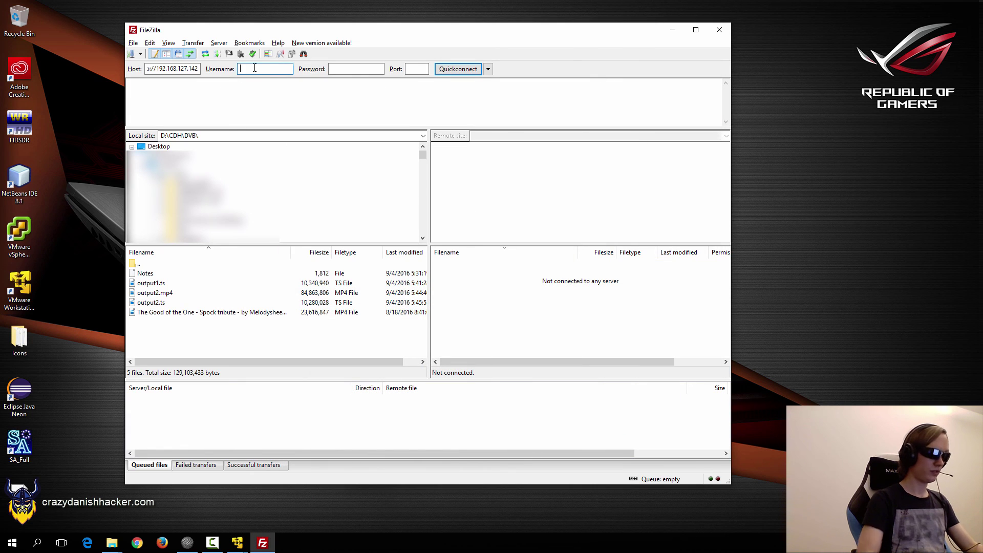
type("transmitter")
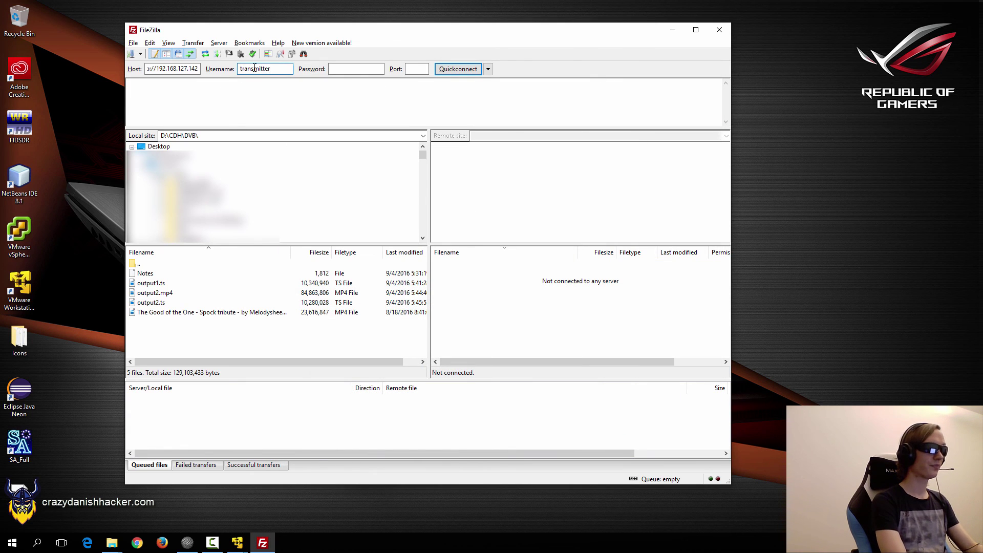
key("Tab")
type("1234")
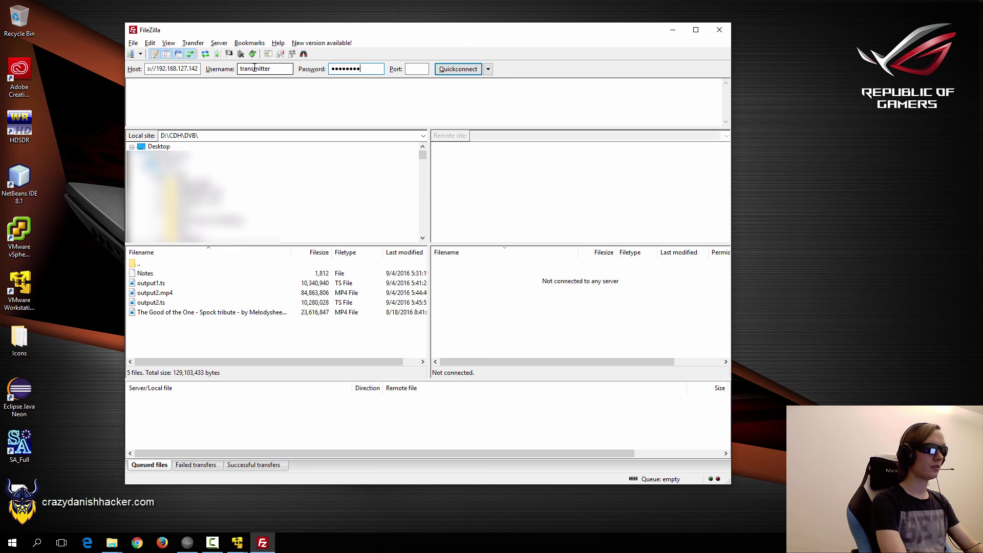
key("Return")
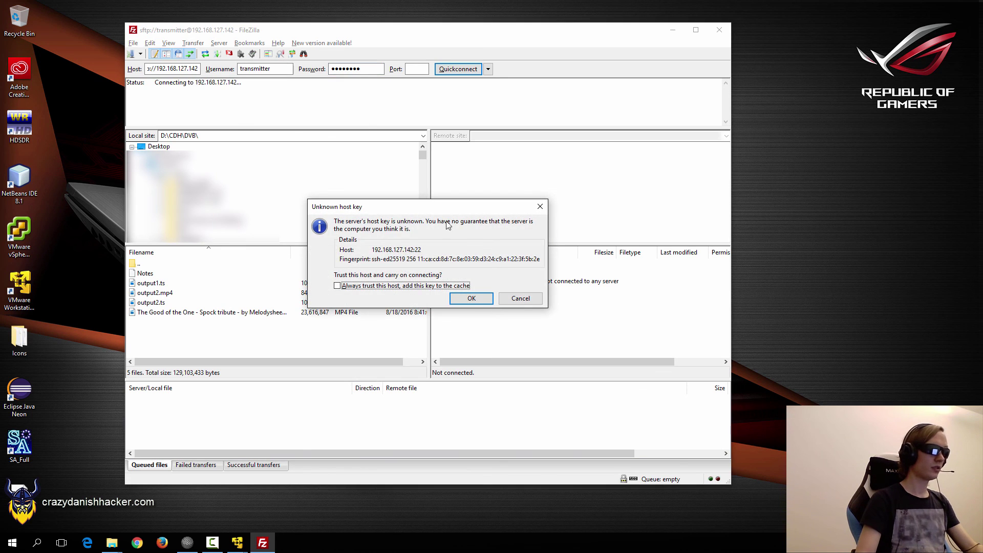
left_click(472, 299)
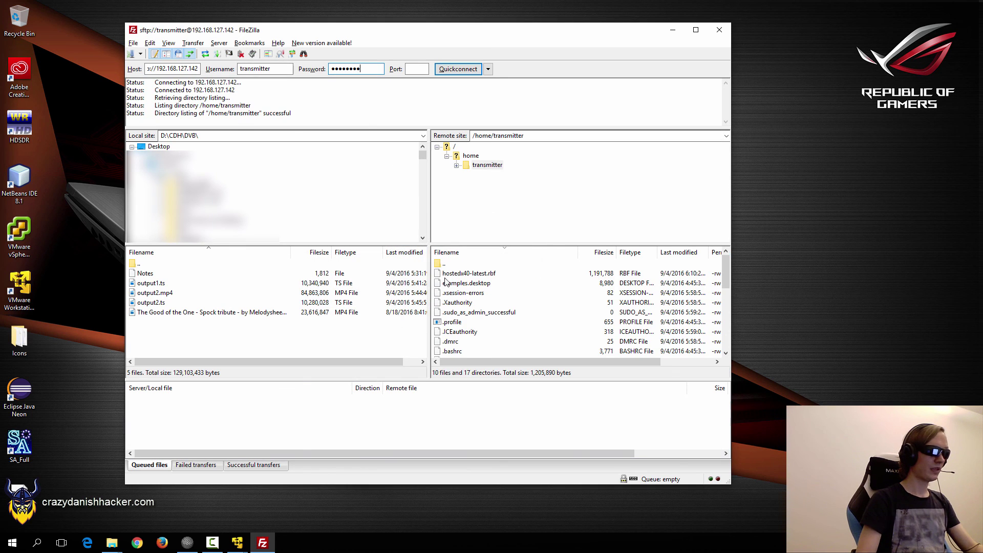
Open the remote Desktop folder and upload output1.ts and output2.ts into it.
left_click(477, 292)
scroll(476, 294, "down", 1)
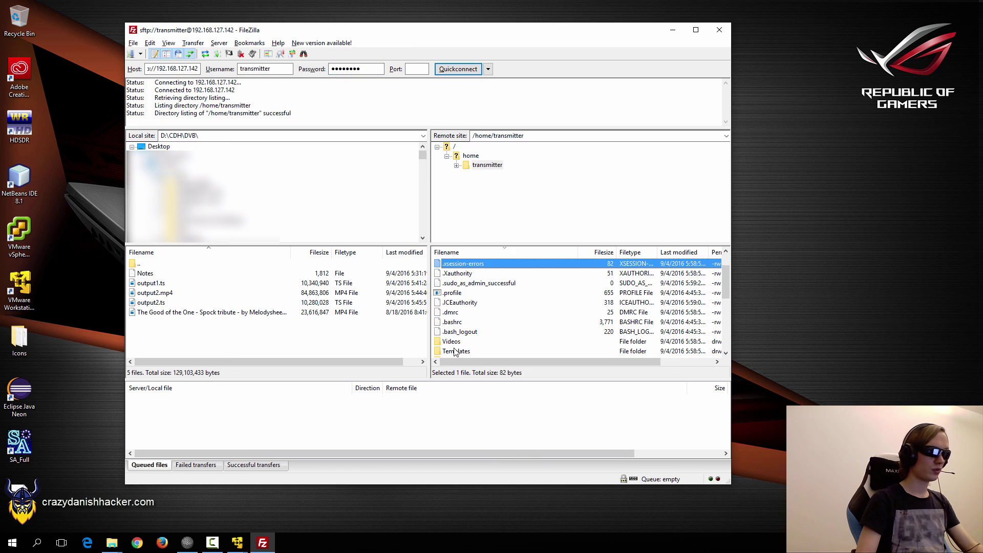
scroll(461, 346, "down", 2)
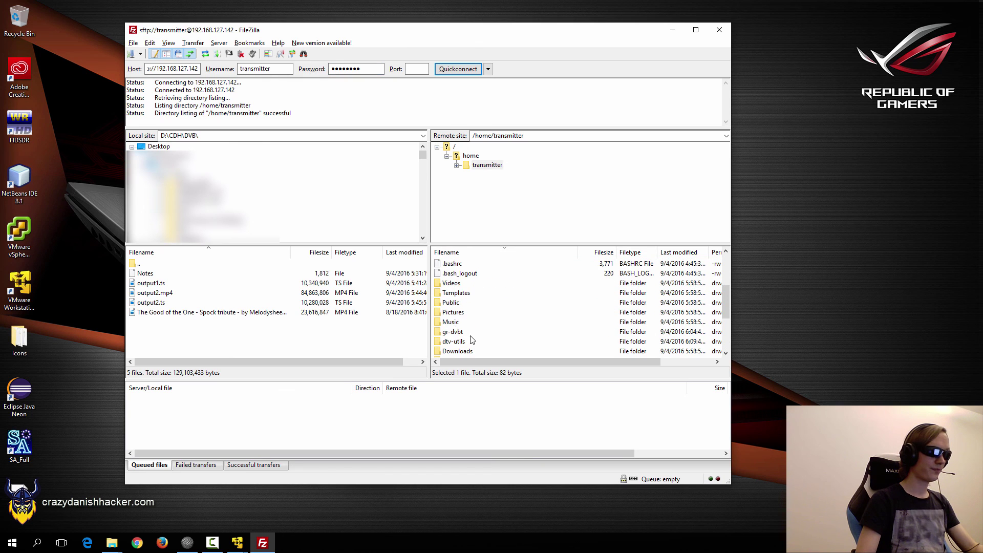
scroll(472, 341, "down", 1)
double_click(454, 347)
left_click(160, 284)
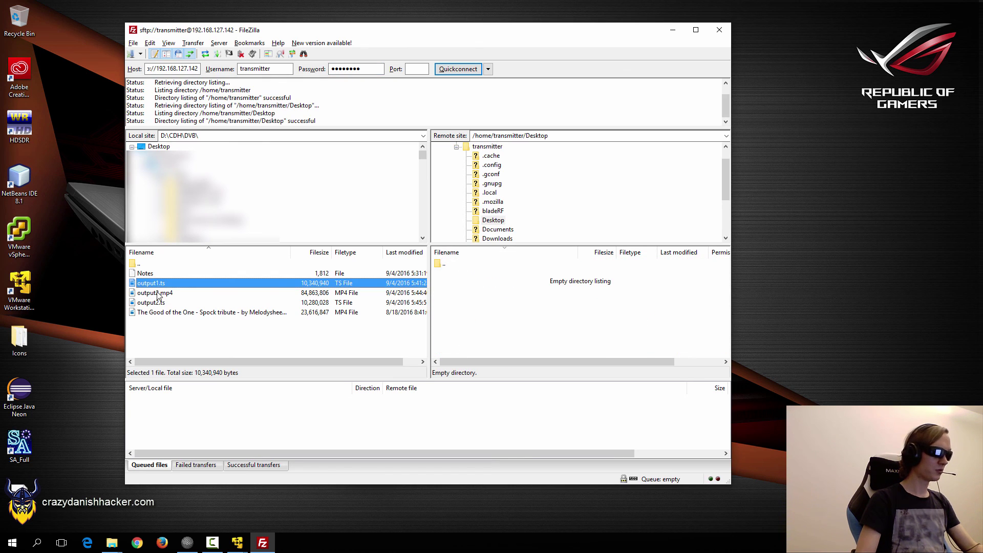
left_click(161, 303, "ctrl")
right_click(159, 284)
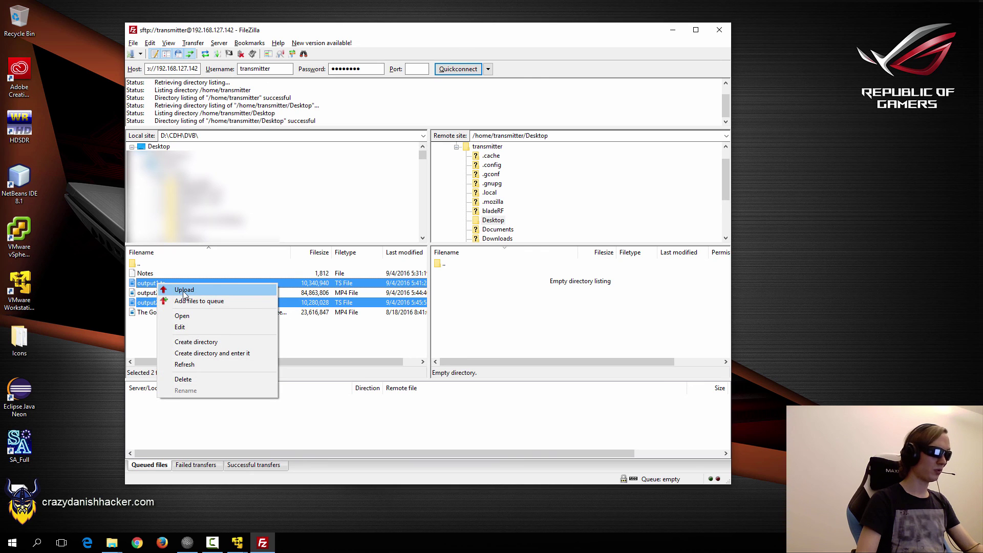
left_click(140, 332)
right_click(158, 283)
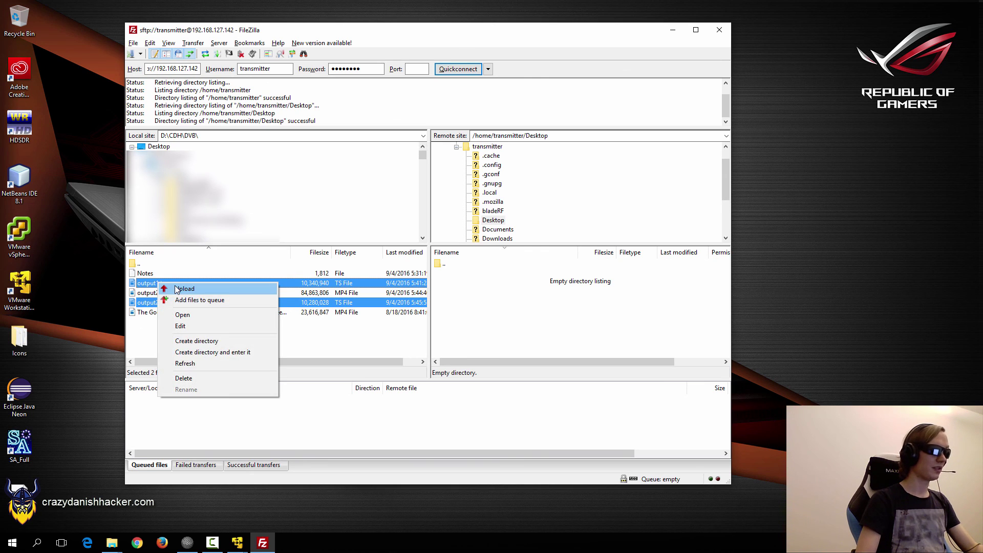
left_click(184, 289)
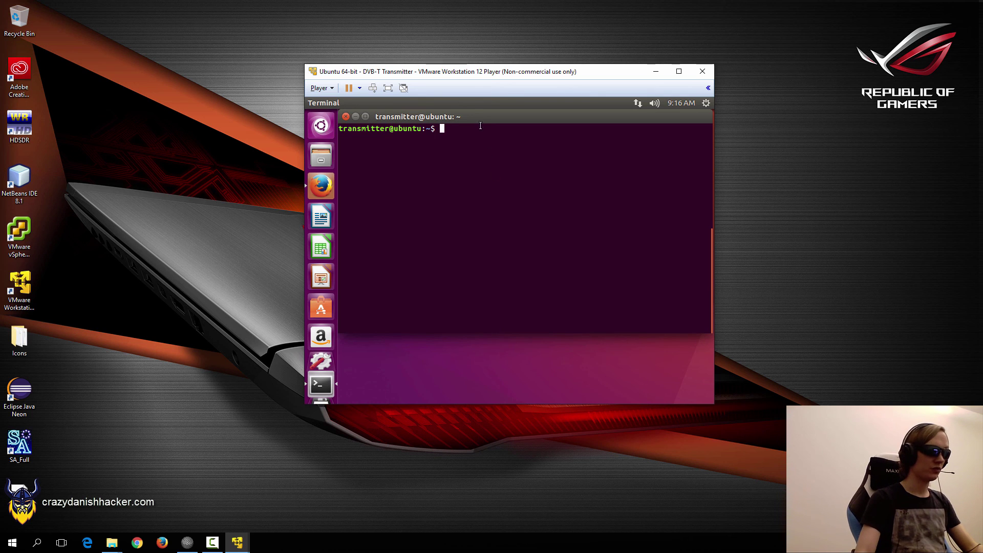
Move the terminal aside to reveal output1.ts and output2.ts on the Ubuntu desktop.
left_click_drag(458, 114, 490, 126)
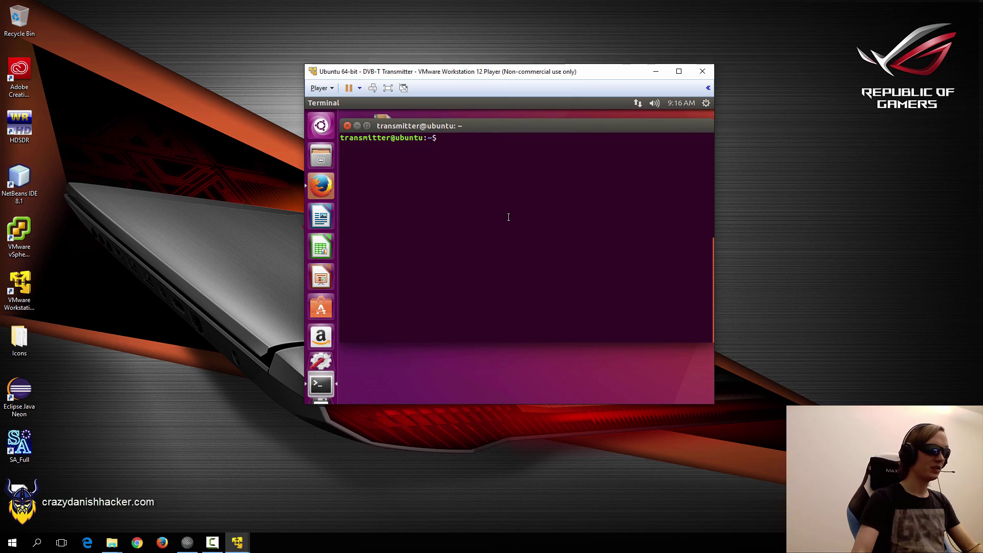